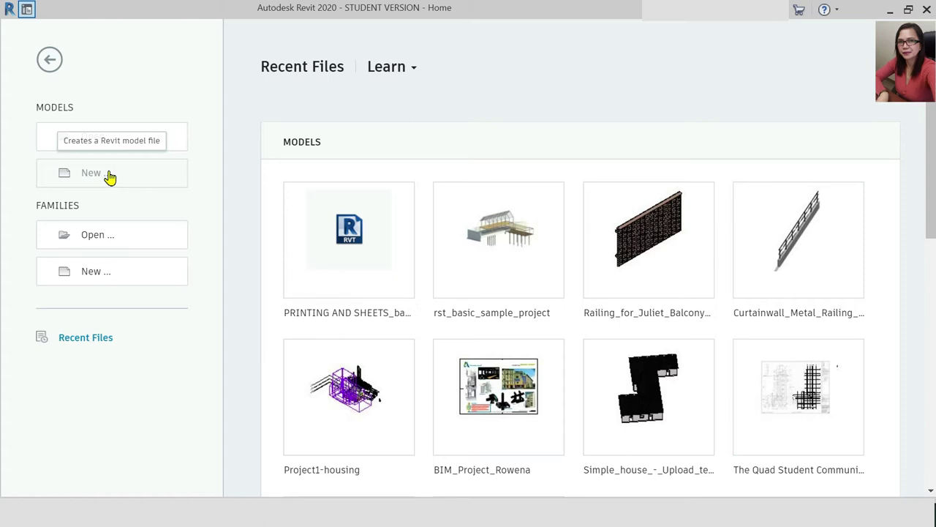
Start a new project, browse for its template file and show the available templates as a list
left_click(110, 177)
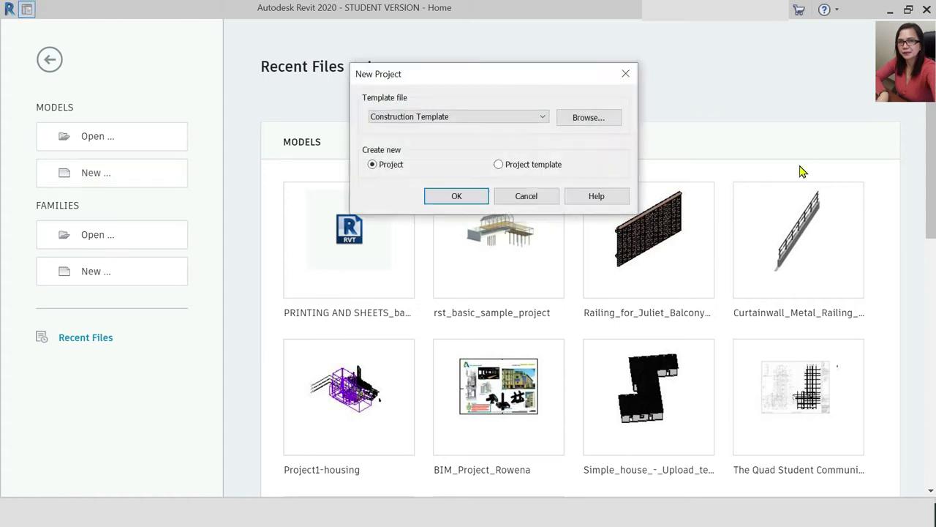
left_click(588, 124)
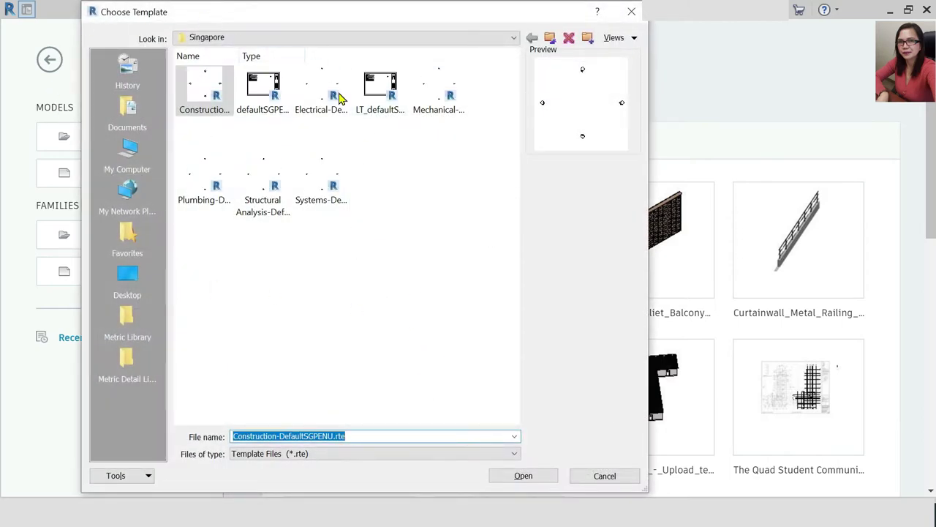
left_click(620, 38)
left_click(629, 68)
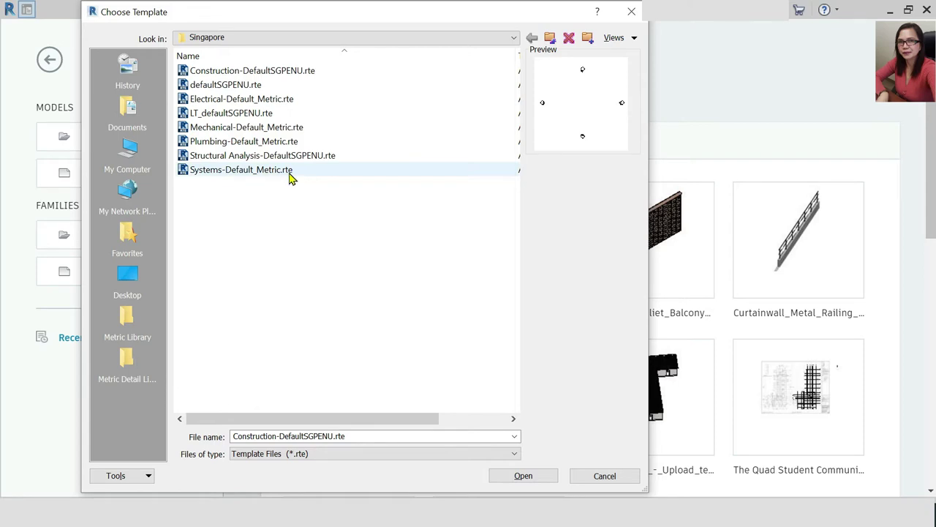
Browse to the US Metric folder inside the RVT 2020 Templates folder
left_click(223, 38)
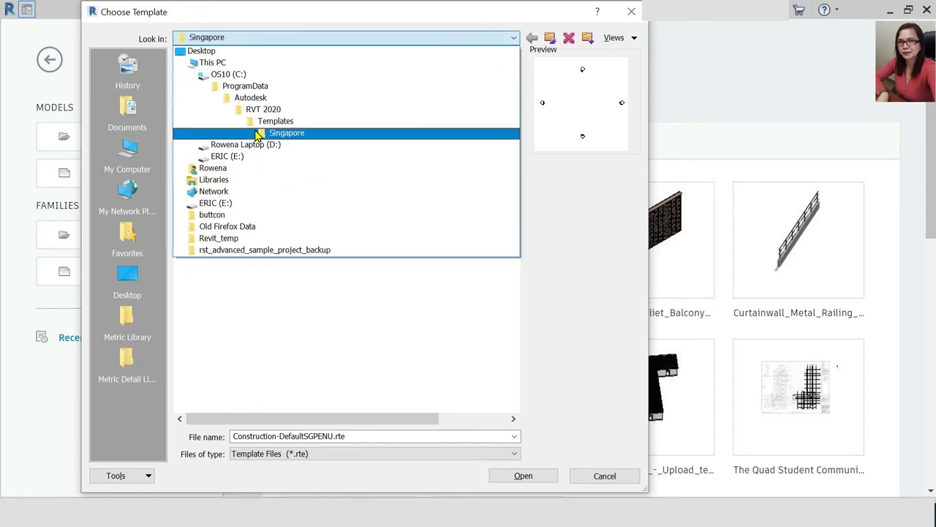
left_click(239, 111)
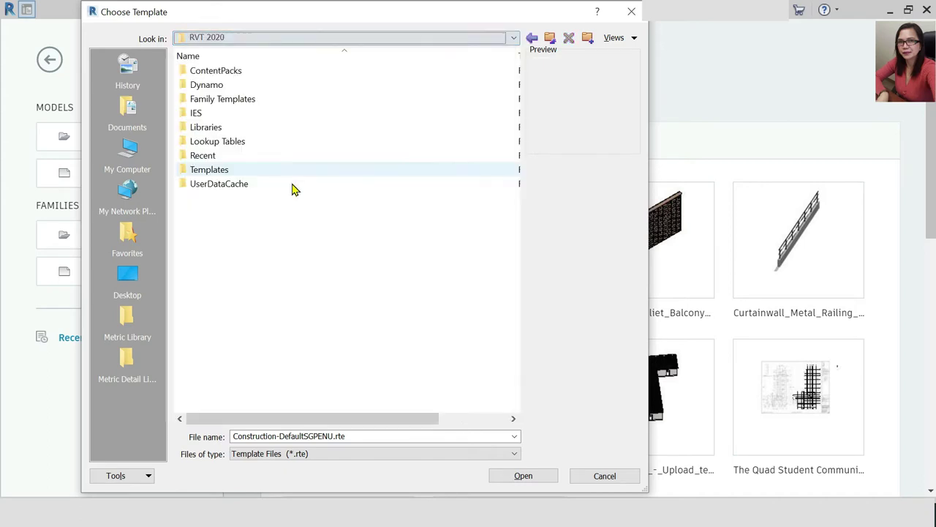
double_click(244, 172)
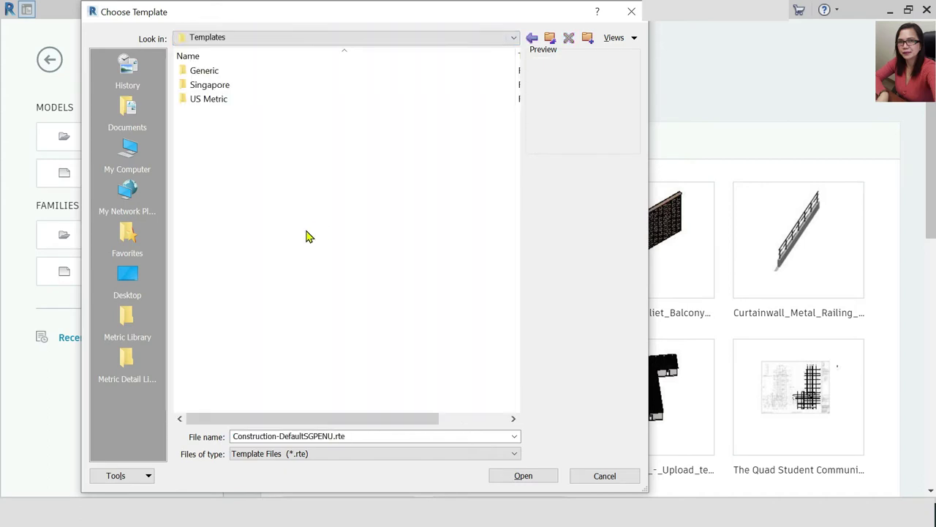
double_click(236, 99)
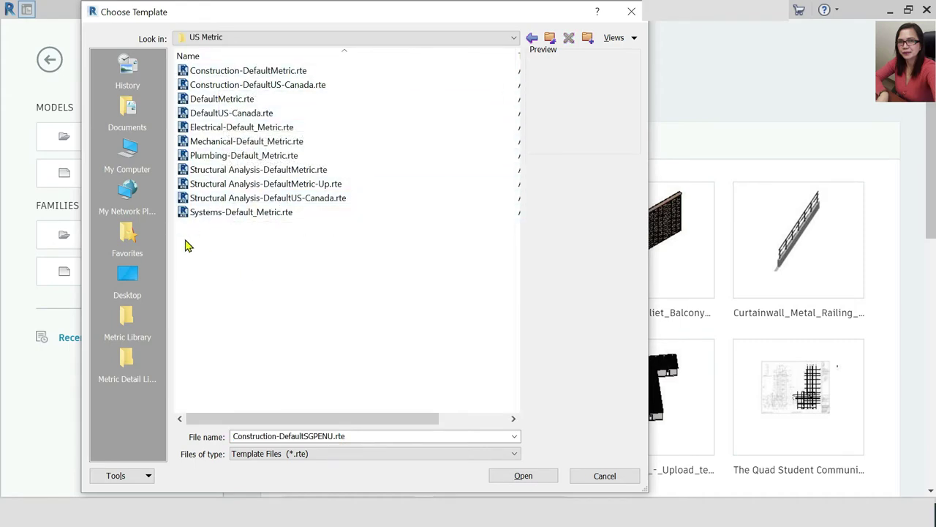
Choose the Construction-DefaultUS-Canada.rte template and create the new project from it
left_click(218, 202)
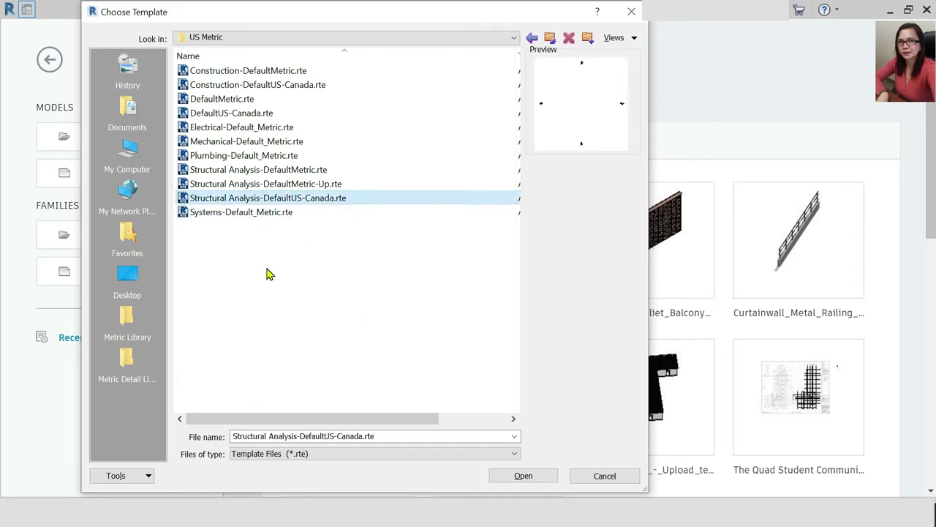
left_click(262, 86)
left_click(516, 477)
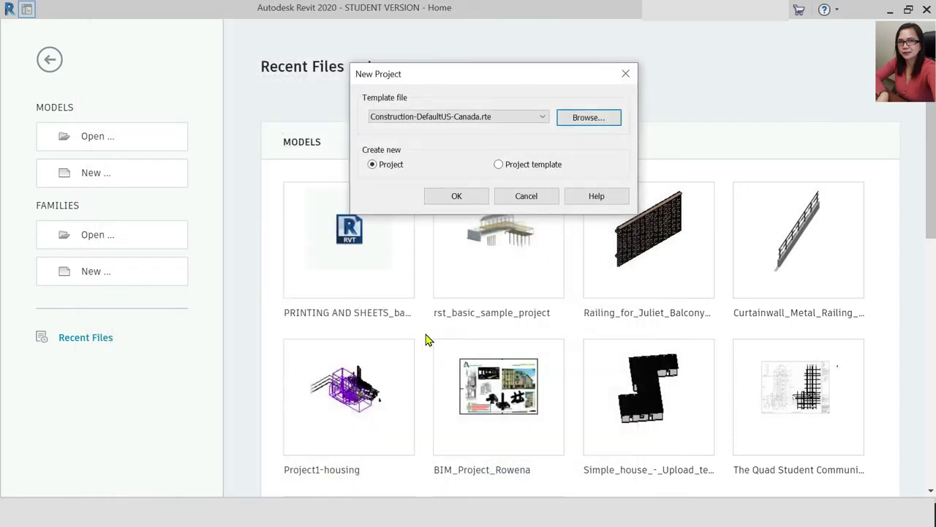
left_click(449, 195)
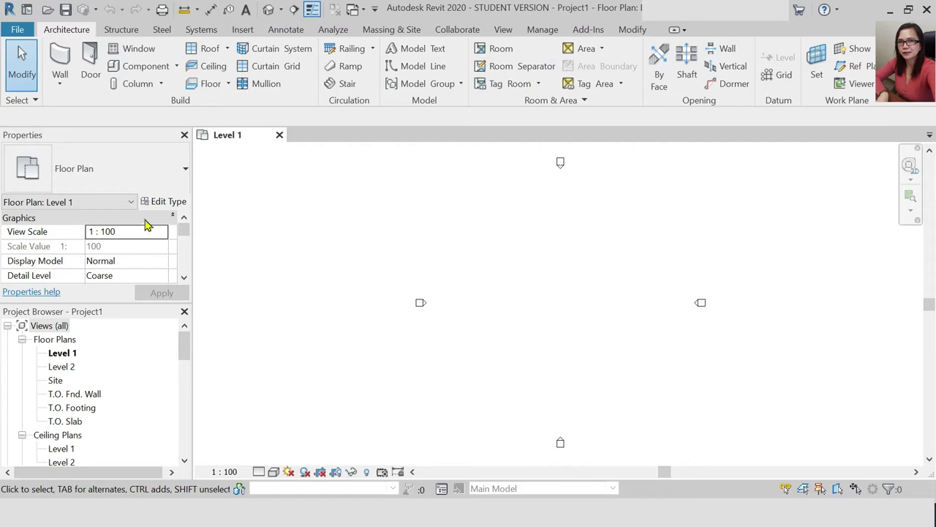
Start saving the file as a project of type Project Files (*.rvt) and choose the Desktop as its location
left_click(17, 29)
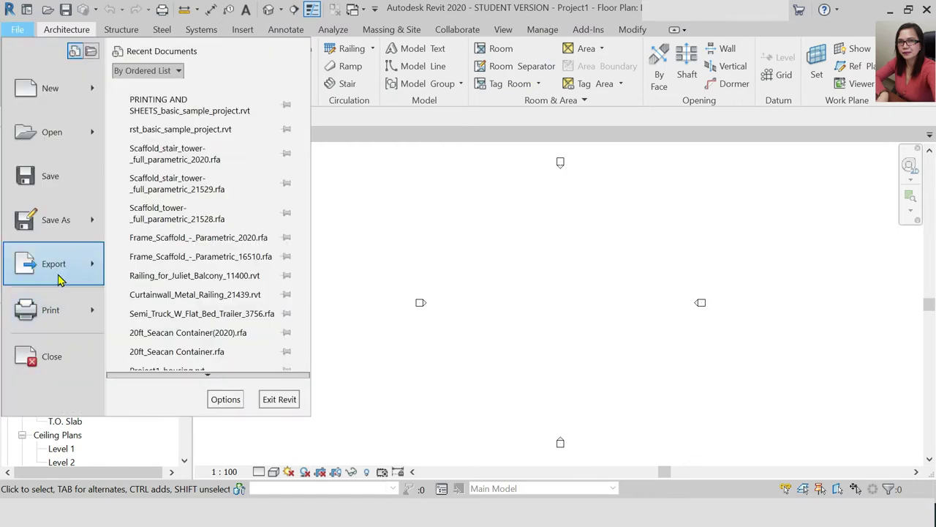
mouse_move(55, 220)
left_click(168, 172)
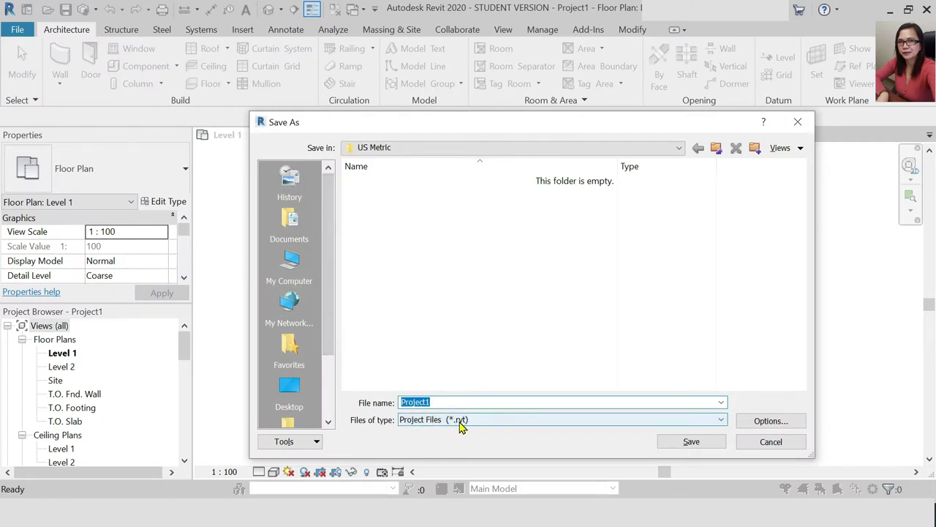
left_click(475, 422)
left_click(468, 431)
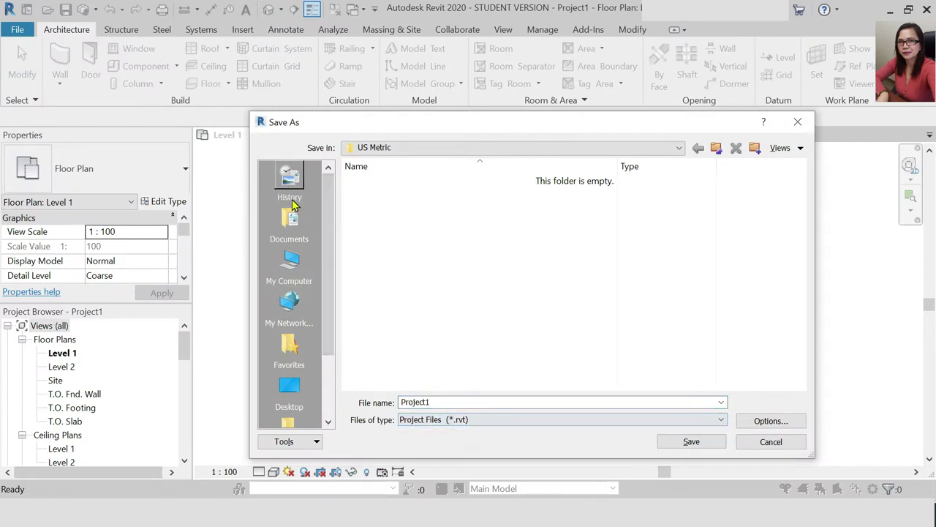
left_click(289, 223)
left_click(289, 388)
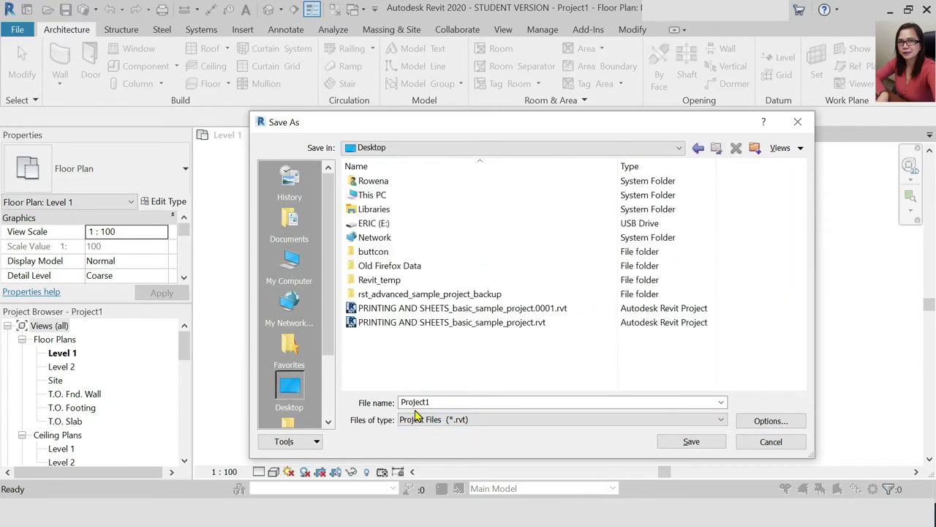
Name the file Project1- followed by the author's first name, check the file save options, and save the project
double_click(459, 402)
left_click(459, 402)
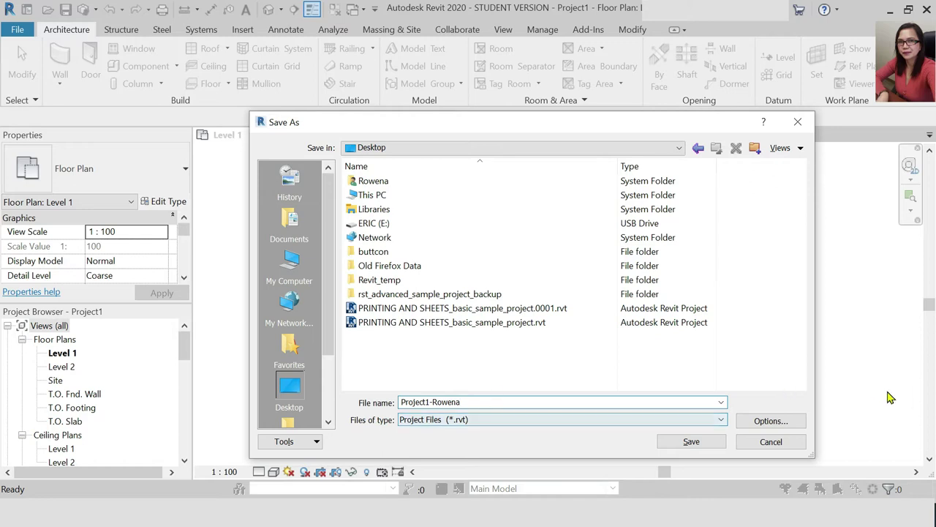
left_click(781, 430)
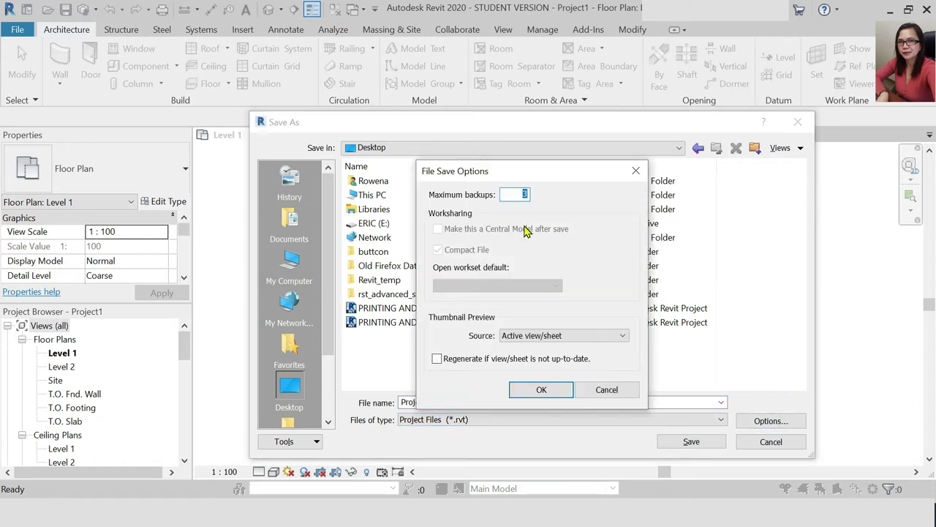
left_click(524, 395)
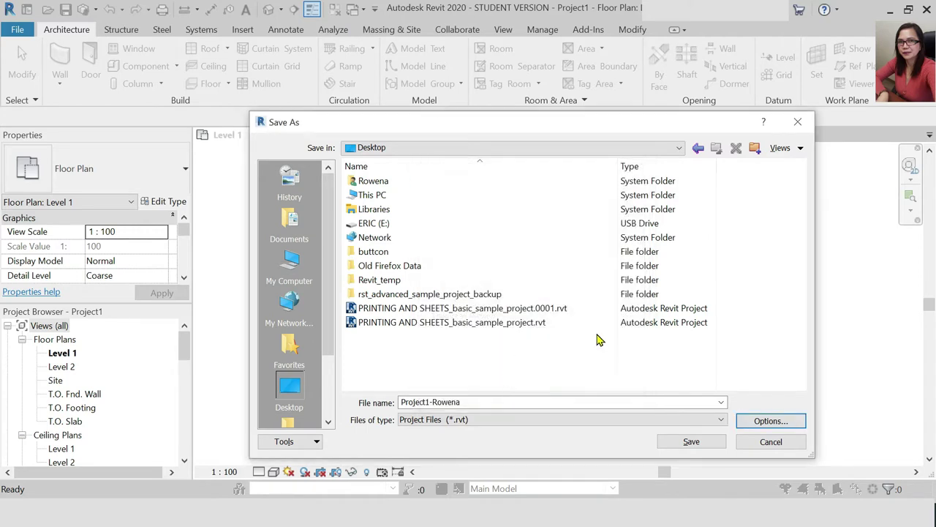
left_click(690, 442)
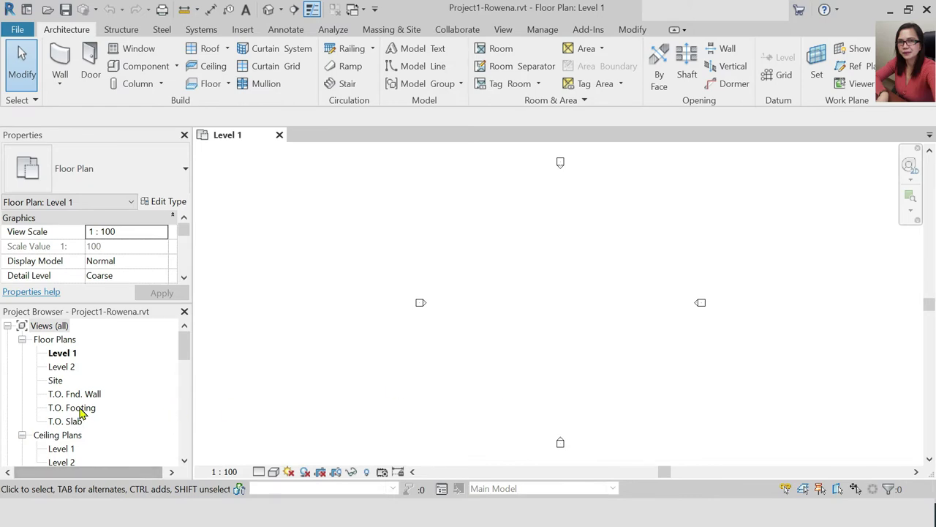
Examine the floor plans, ceiling plans, elevations, schedules and sheets listed in the new project's browser
scroll(109, 402, "down", 2)
scroll(83, 418, "down", 1)
scroll(115, 385, "up", 3)
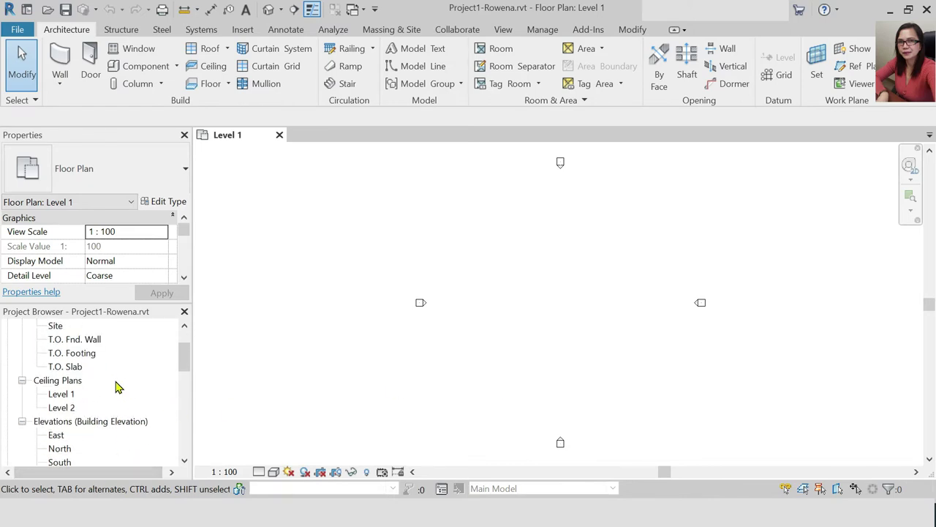
scroll(94, 355, "down", 2)
scroll(92, 406, "down", 7)
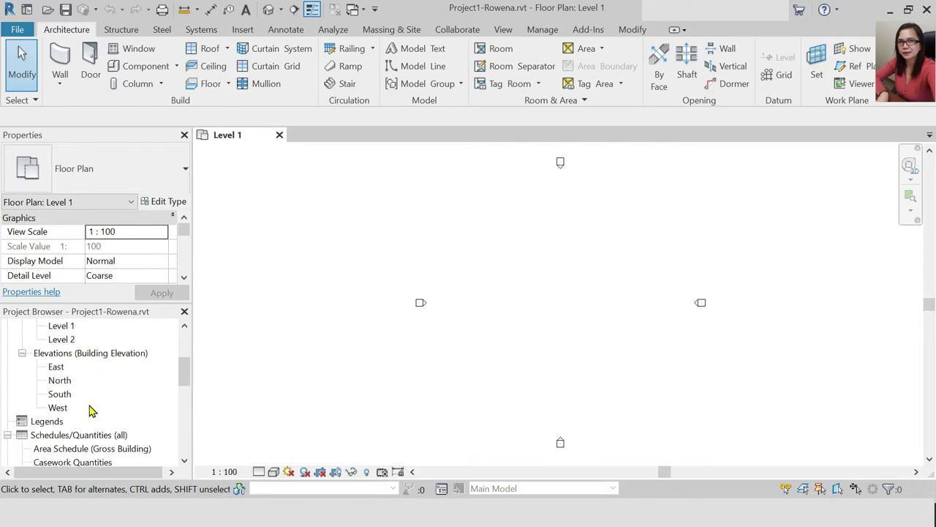
scroll(103, 428, "down", 3)
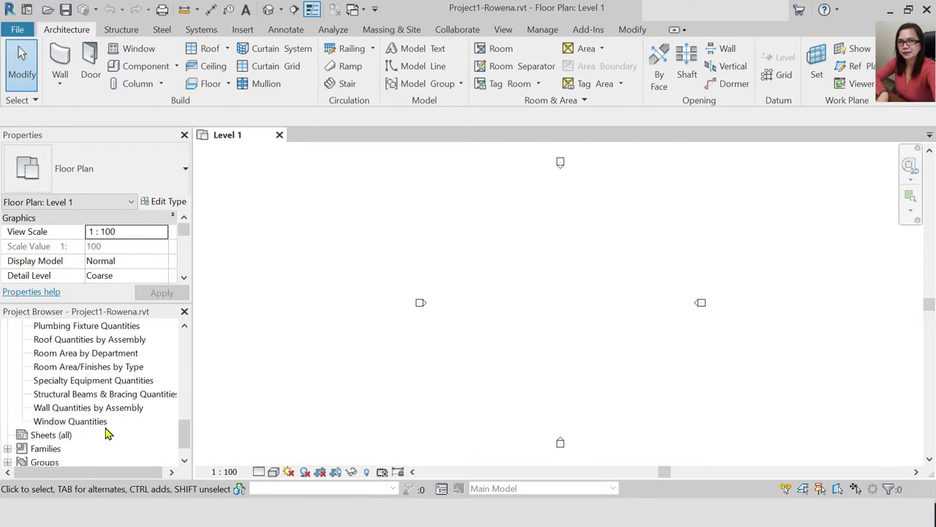
scroll(426, 305, "up", 4)
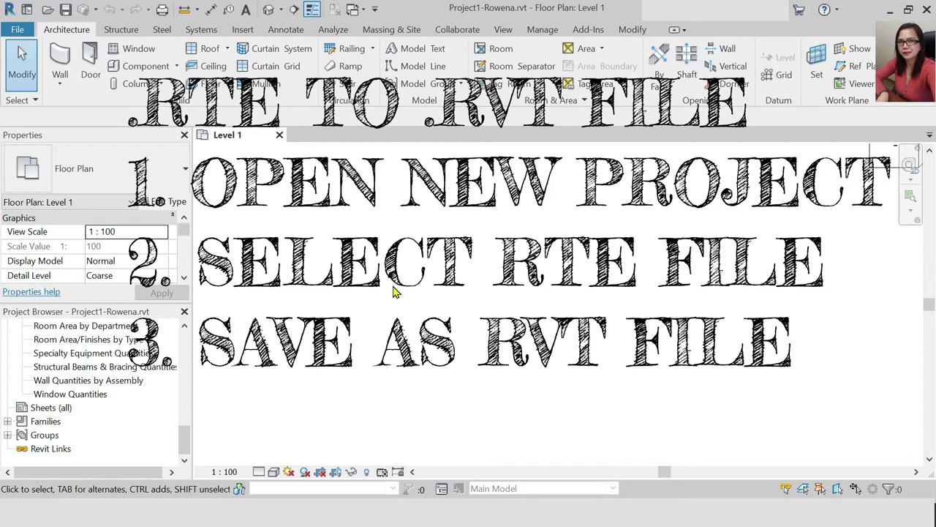
scroll(117, 349, "up", 3)
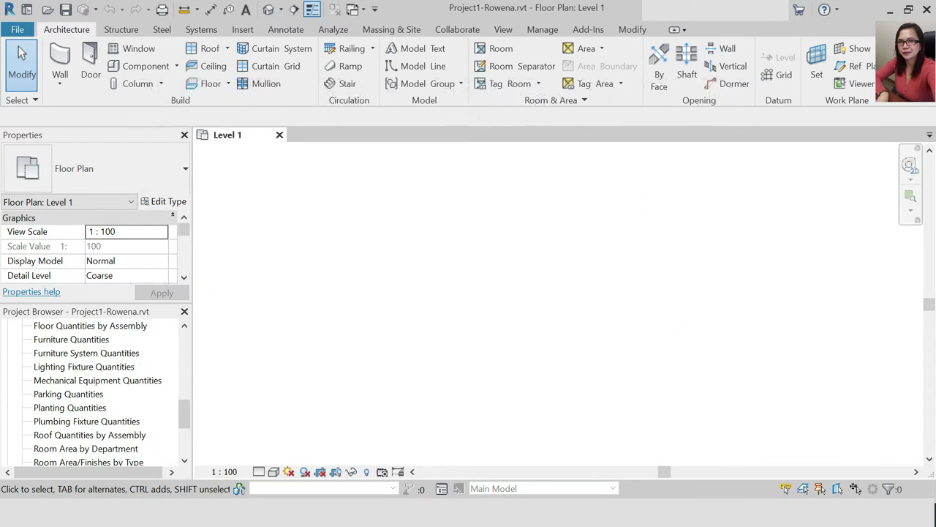
Open the sample file Commercial_Sample_Project.rvt from the Samples folder
left_click(17, 29)
scroll(205, 351, "down", 1)
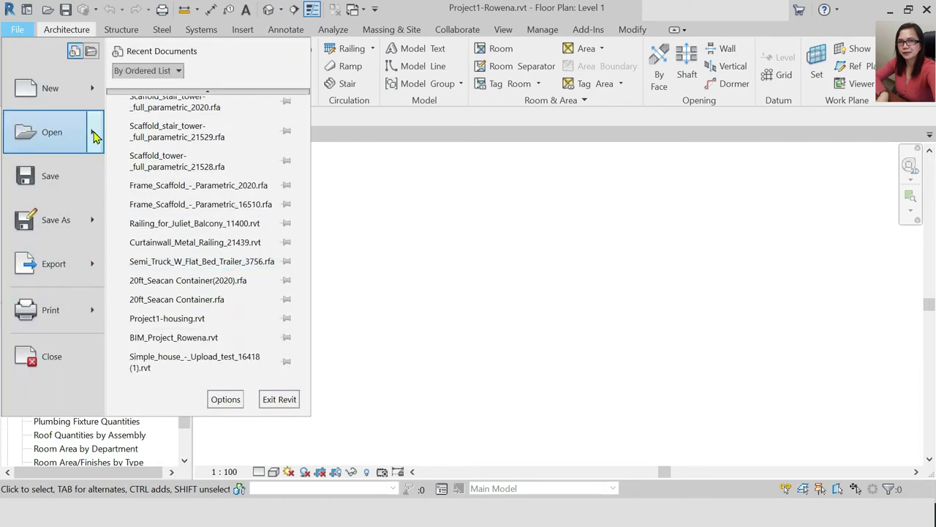
mouse_move(102, 135)
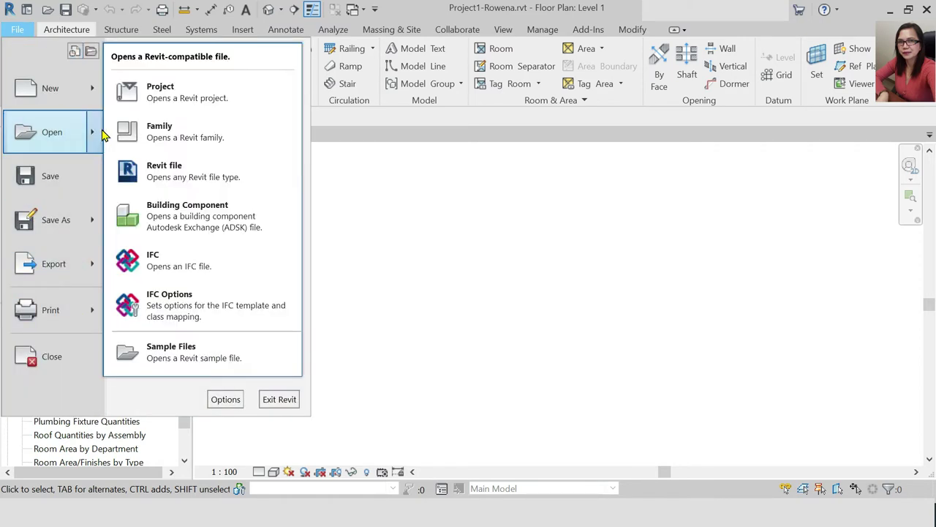
left_click(171, 355)
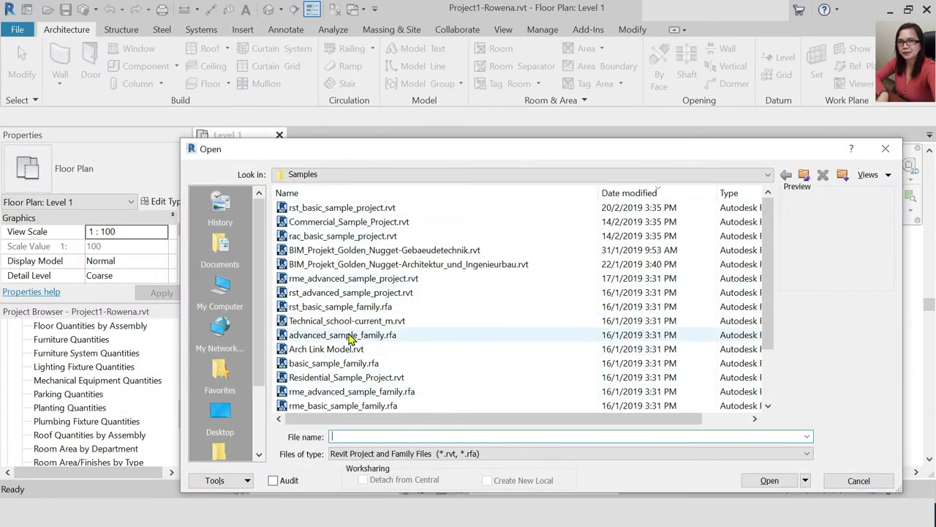
left_click(332, 222)
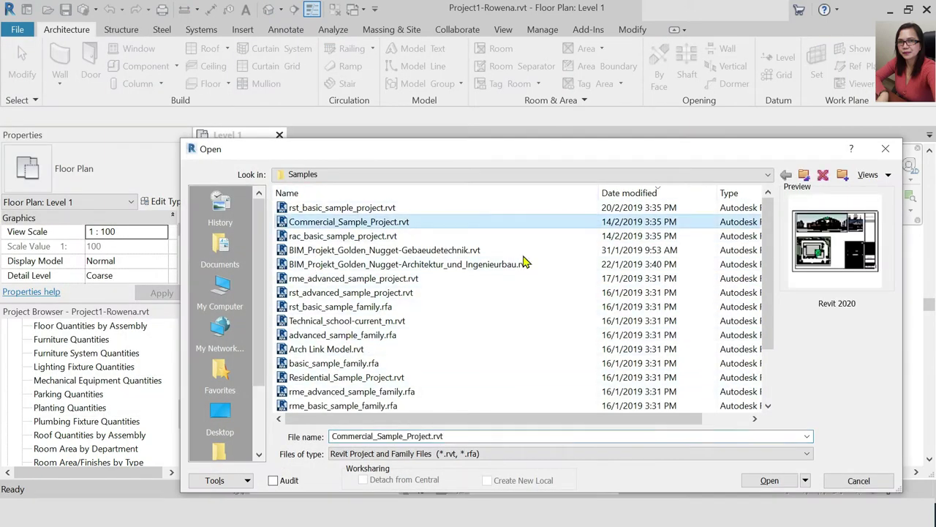
left_click(770, 480)
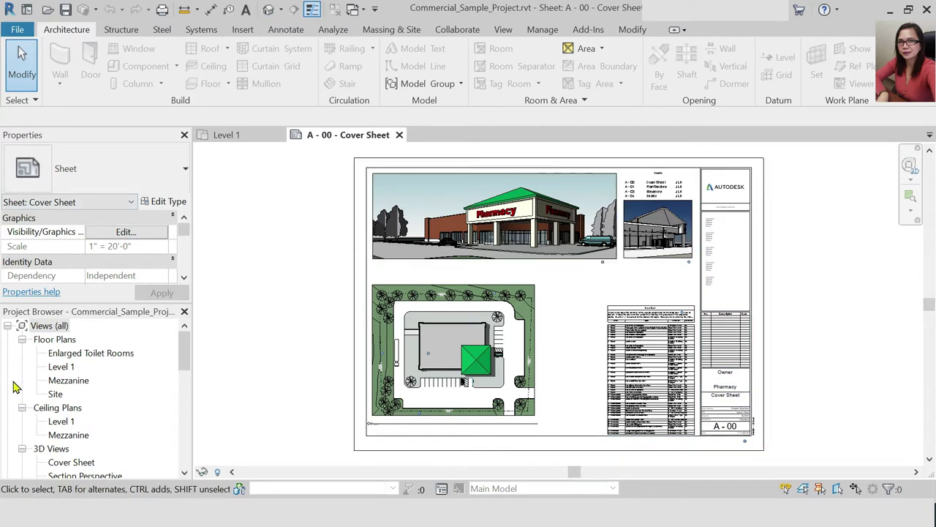
Expand sheet A - 00 - Cover Sheet in the project browser and examine the views and schedules placed on it
left_click(7, 326)
scroll(108, 383, "down", 1)
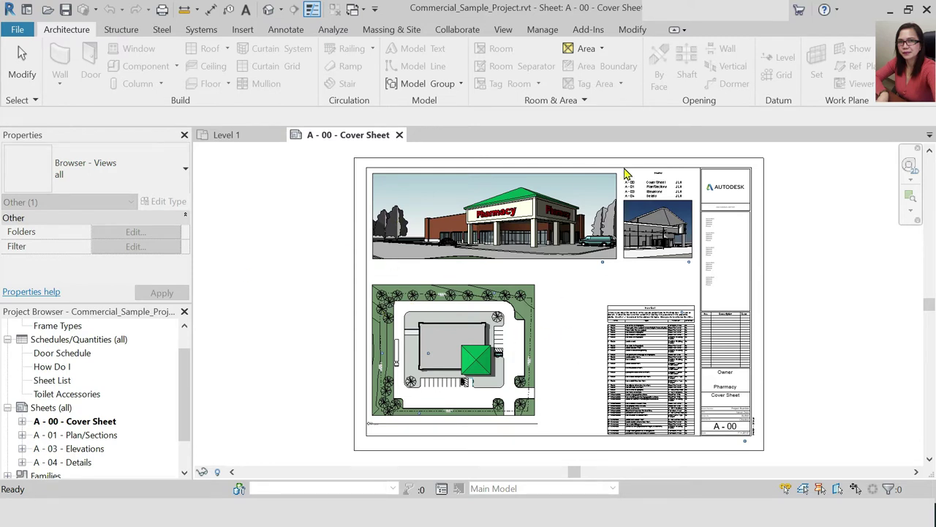
left_click(23, 421)
left_click(92, 408)
left_click(82, 434)
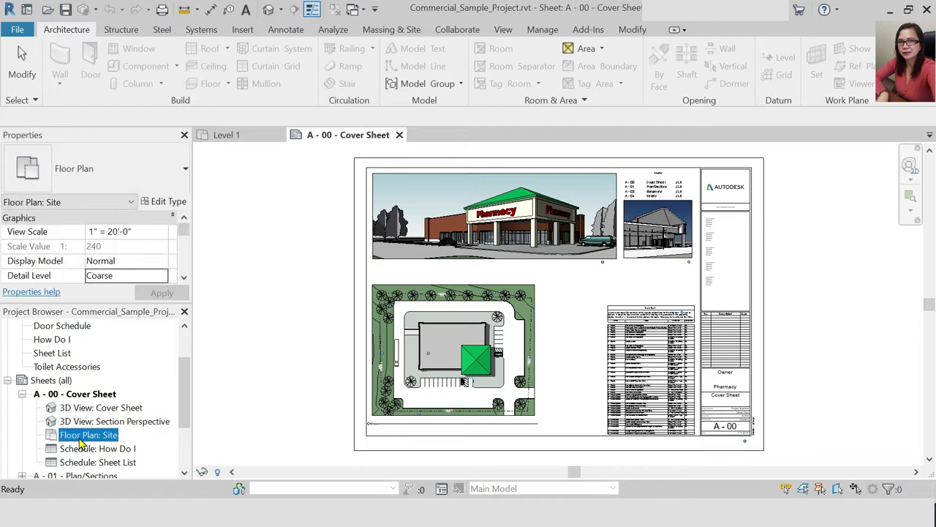
left_click(84, 448)
left_click(85, 462)
left_click(618, 358)
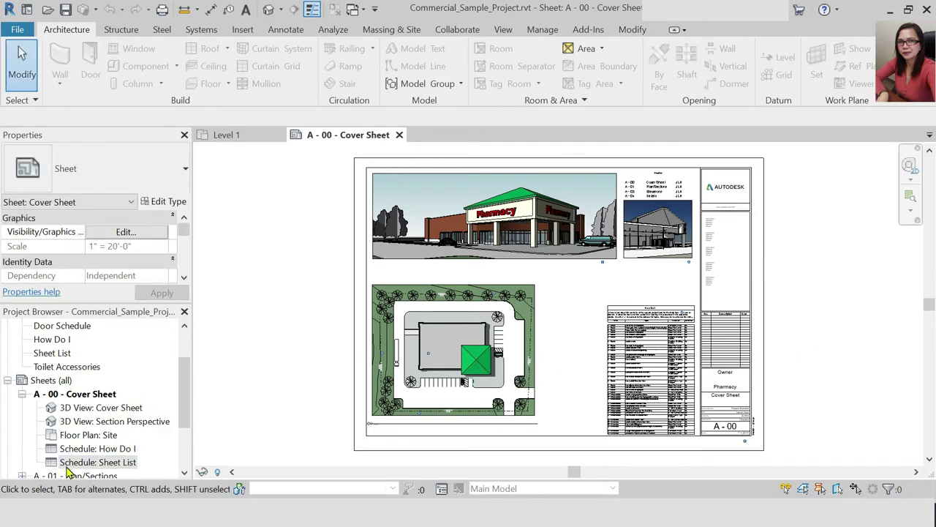
Open the How Do I schedule from the cover sheet and change its title to "Drawing List"
double_click(642, 320)
scroll(455, 219, "down", 5)
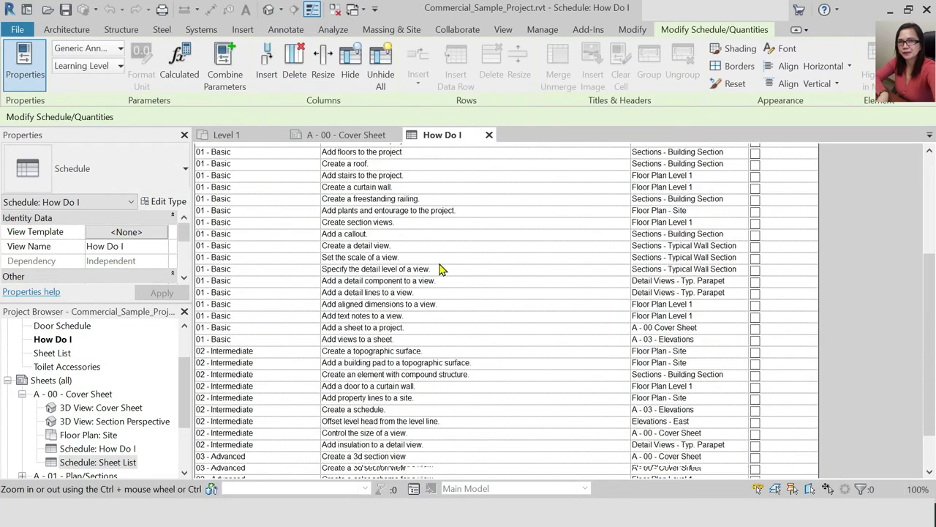
scroll(512, 248, "up", 5)
left_click(494, 168)
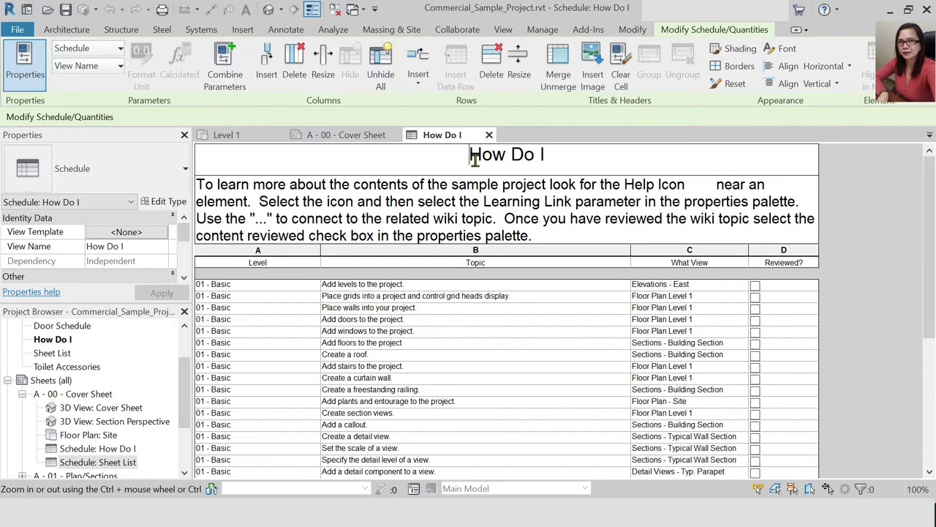
left_click_drag(465, 161, 647, 167)
type("Drawing List")
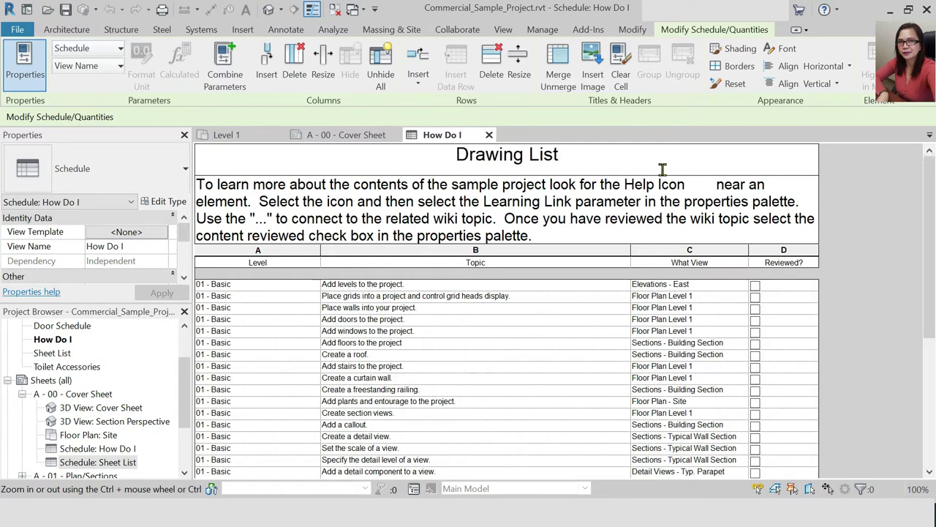
left_click(409, 348)
scroll(380, 381, "down", 6)
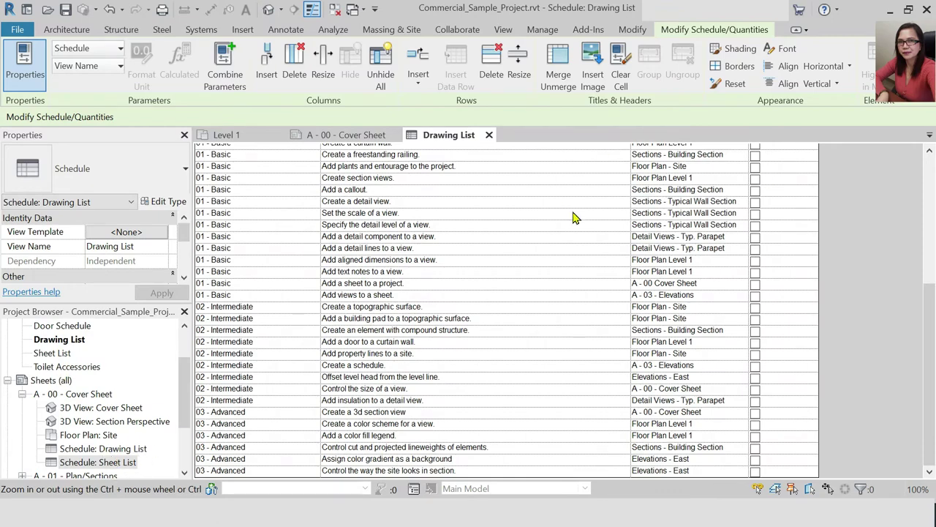
Undo the How Do I schedule's title change, then review the topics listed in that schedule
scroll(574, 217, "up", 8)
left_click(110, 9)
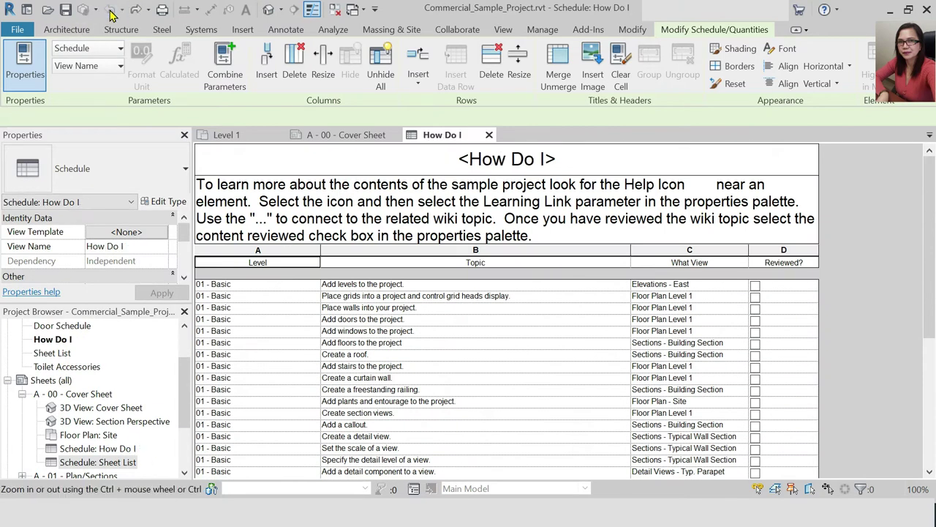
left_click(109, 437)
left_click(125, 449)
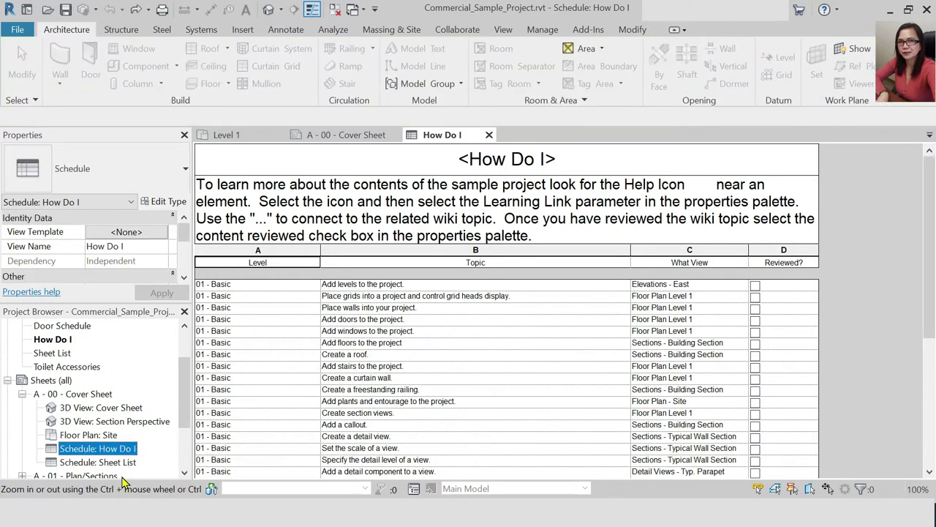
scroll(594, 367, "down", 5)
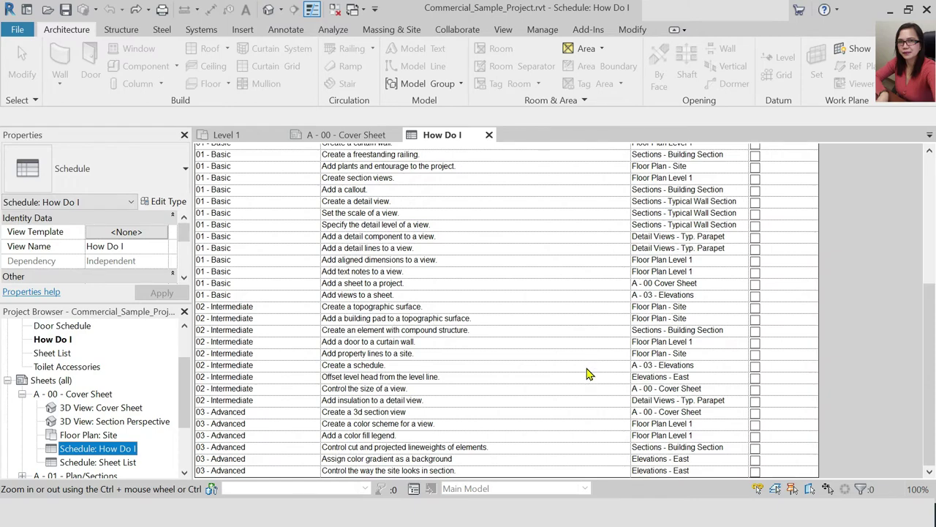
scroll(139, 431, "up", 2)
scroll(144, 414, "down", 3)
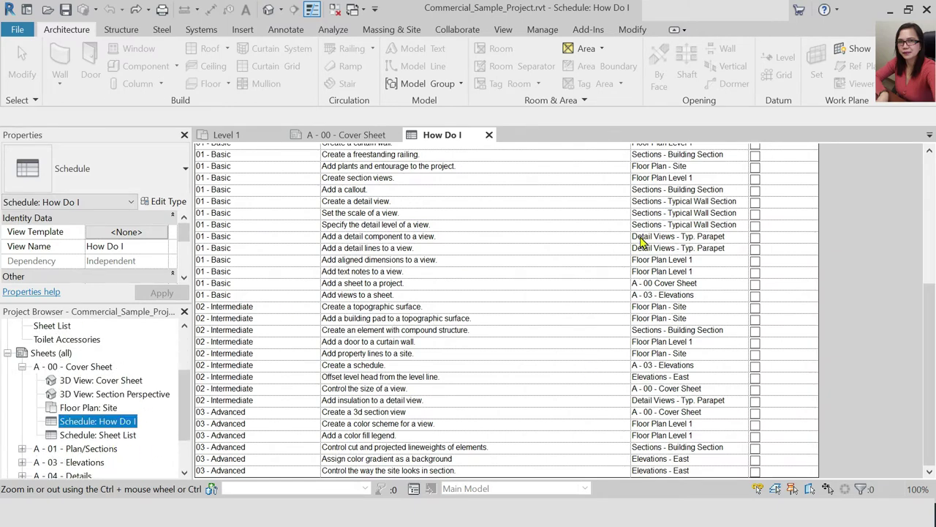
scroll(642, 245, "up", 6)
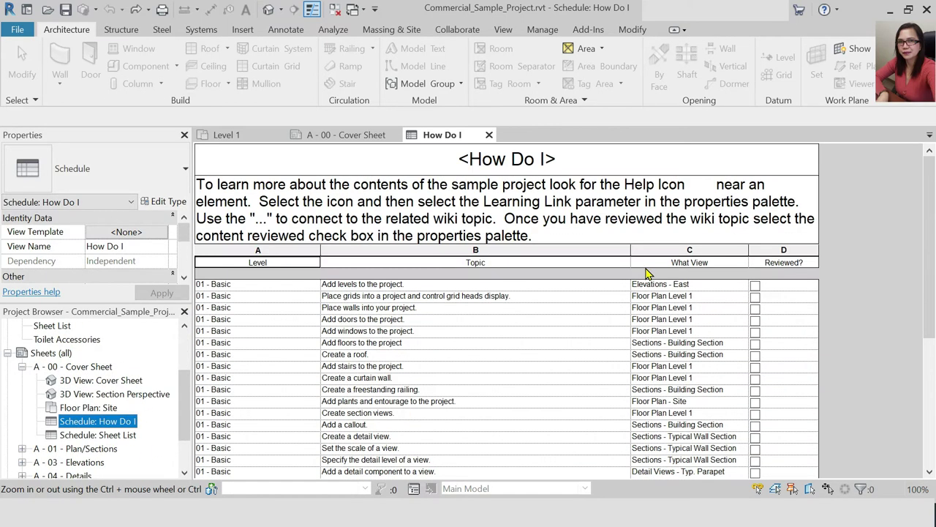
Open the Sheet List schedule from the cover sheet and change its title to "Drawing List"
left_click(101, 436)
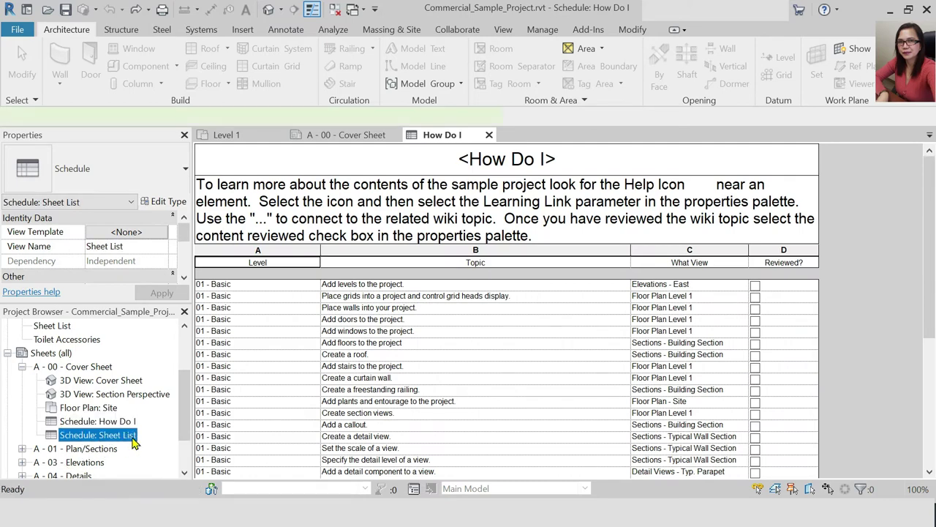
key("Return")
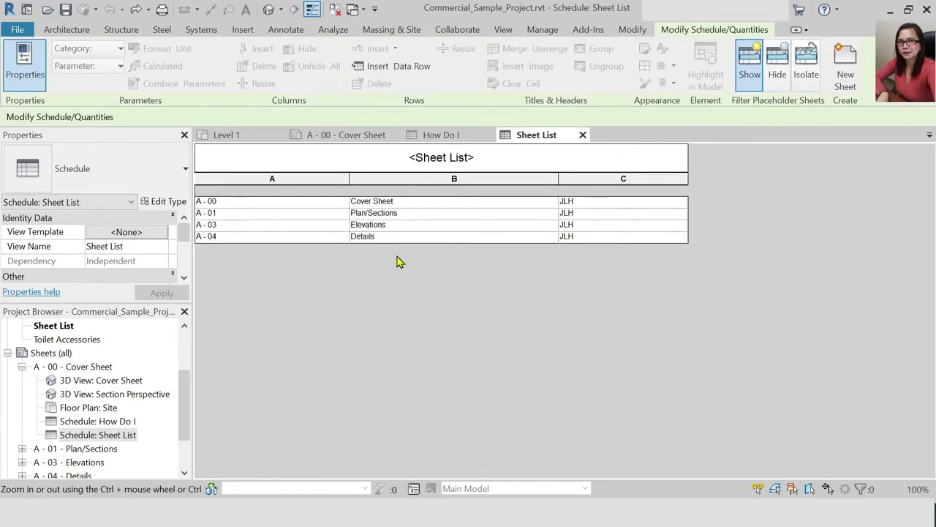
left_click(441, 161)
left_click(437, 159)
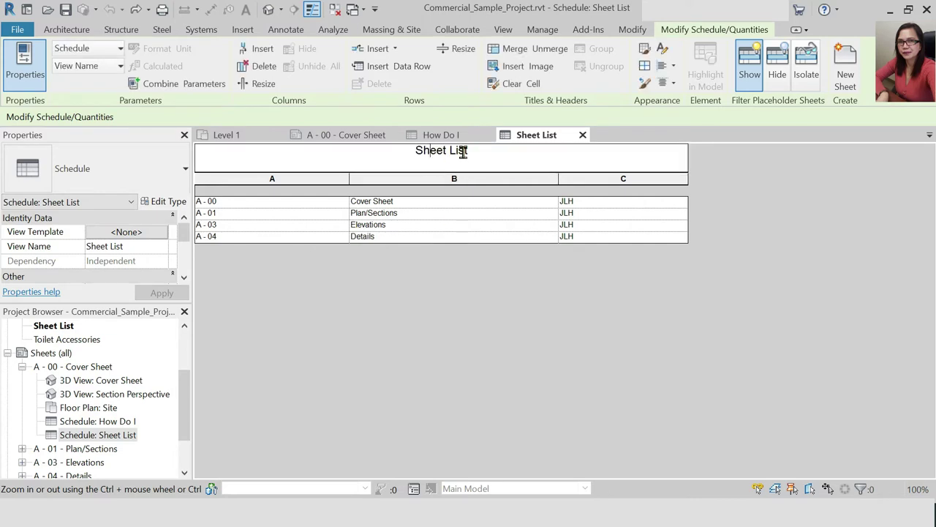
left_click_drag(449, 150, 390, 147)
type("Drawing")
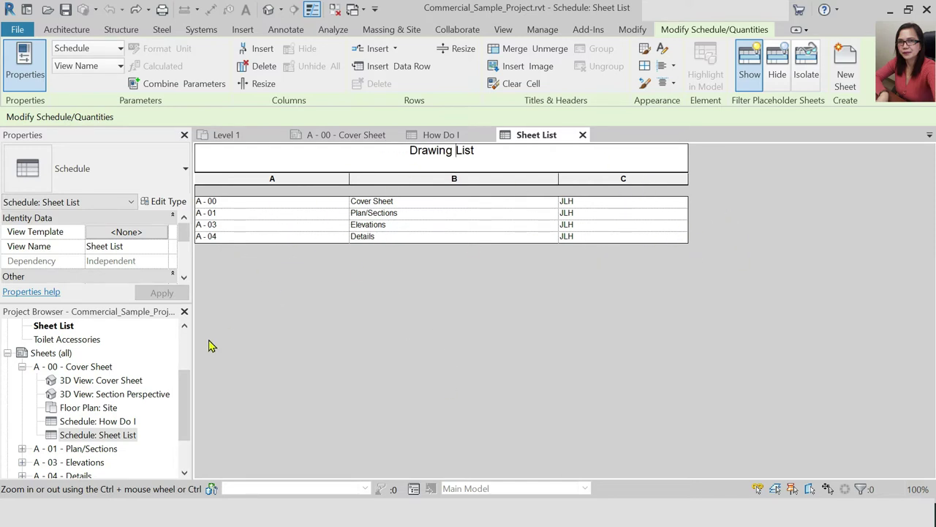
Add the Current Revision, Current Revision Issued By and Current Revision Issued To fields to the Drawing List schedule
scroll(117, 242, "down", 3)
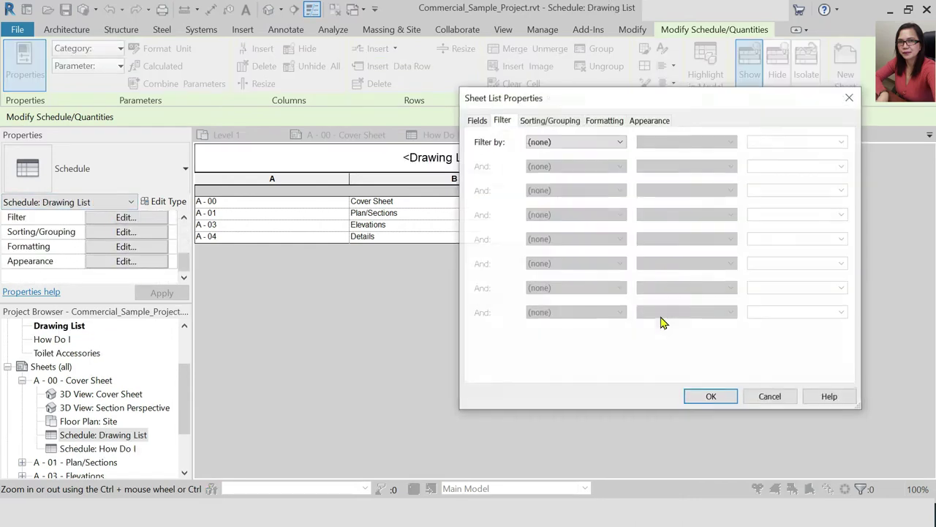
left_click(477, 120)
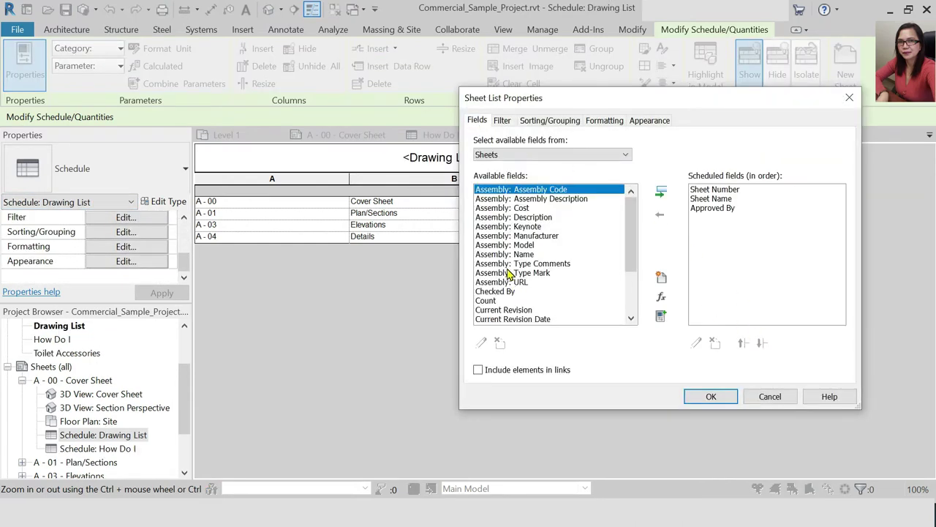
left_click_drag(646, 87, 517, 194)
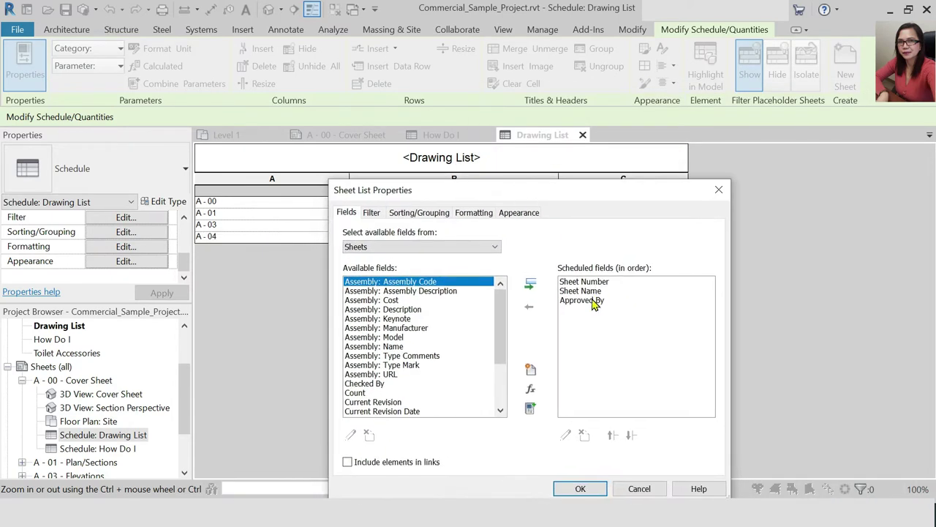
scroll(395, 377, "down", 2)
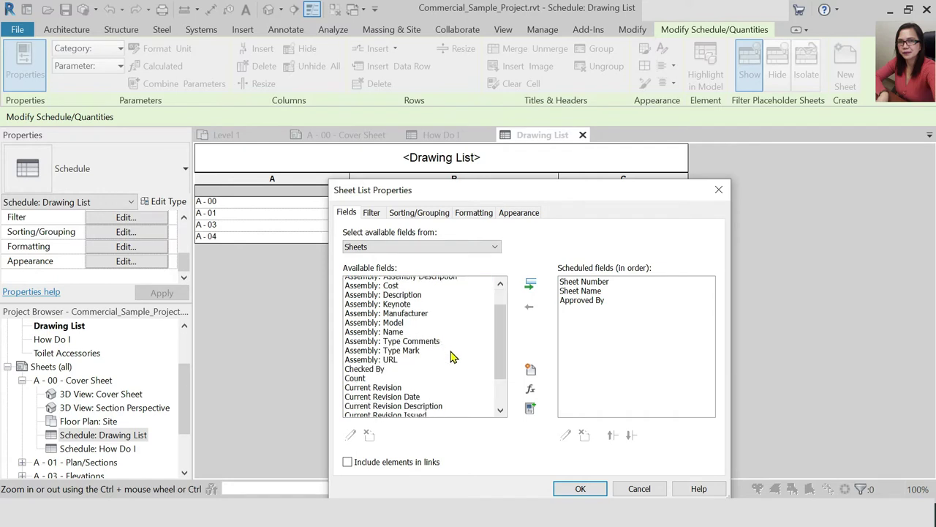
left_click(366, 346)
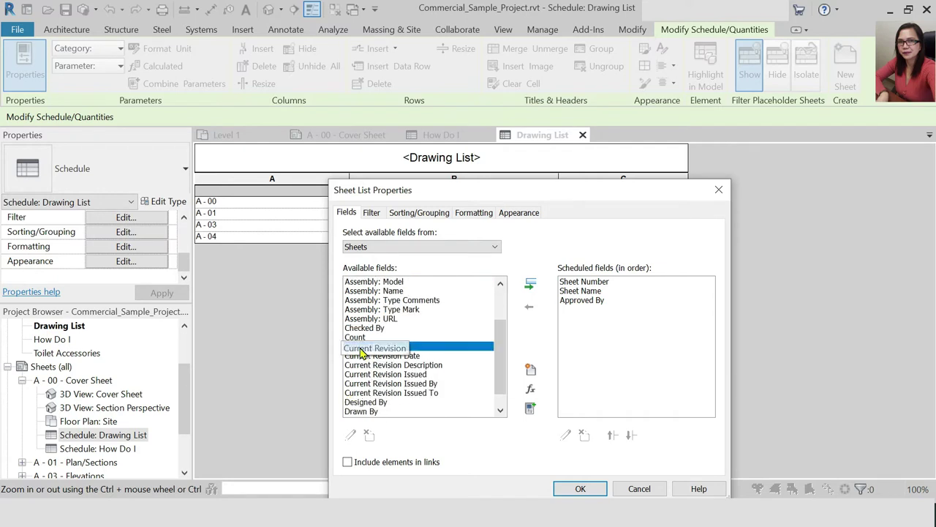
left_click(530, 284)
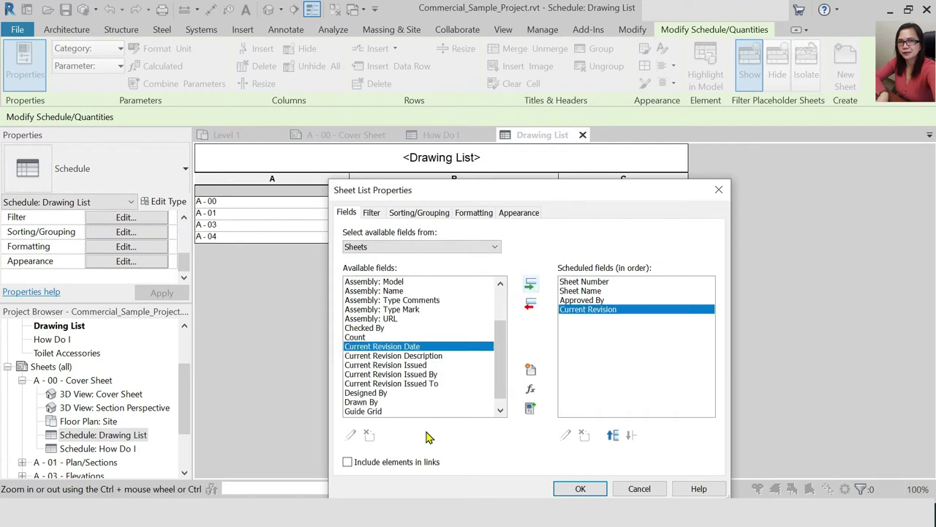
double_click(361, 383)
left_click(530, 283)
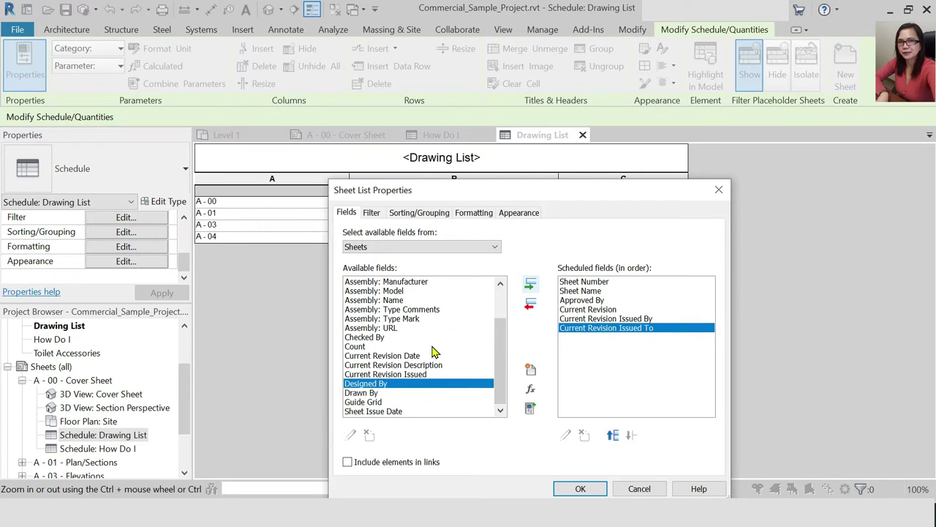
Add the Sheet Issue Date field, remove Current Revision Issued To, and apply the field changes to the Drawing List
left_click(387, 412)
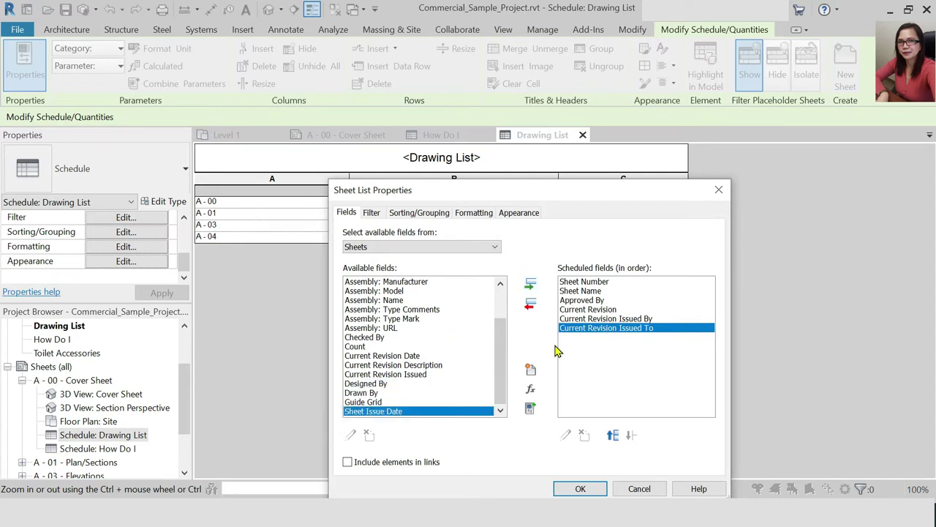
left_click(535, 287)
left_click(594, 327)
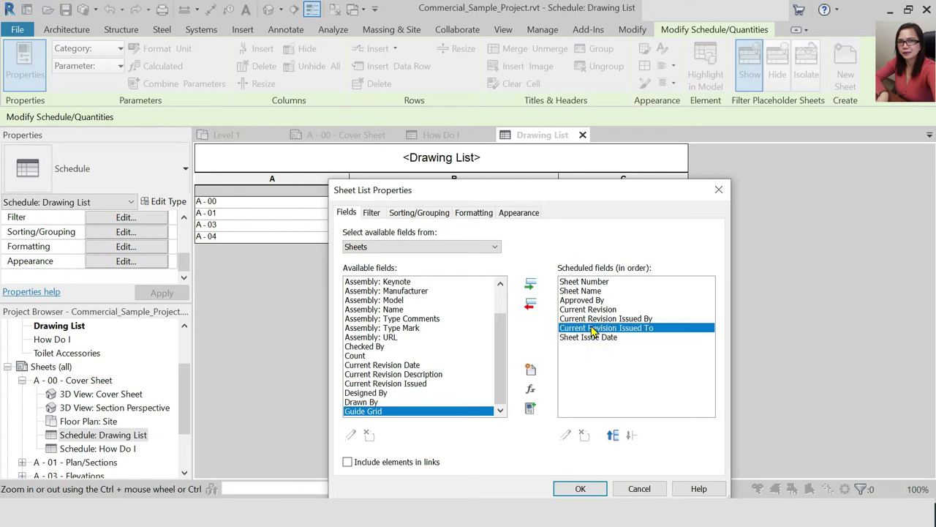
left_click(530, 305)
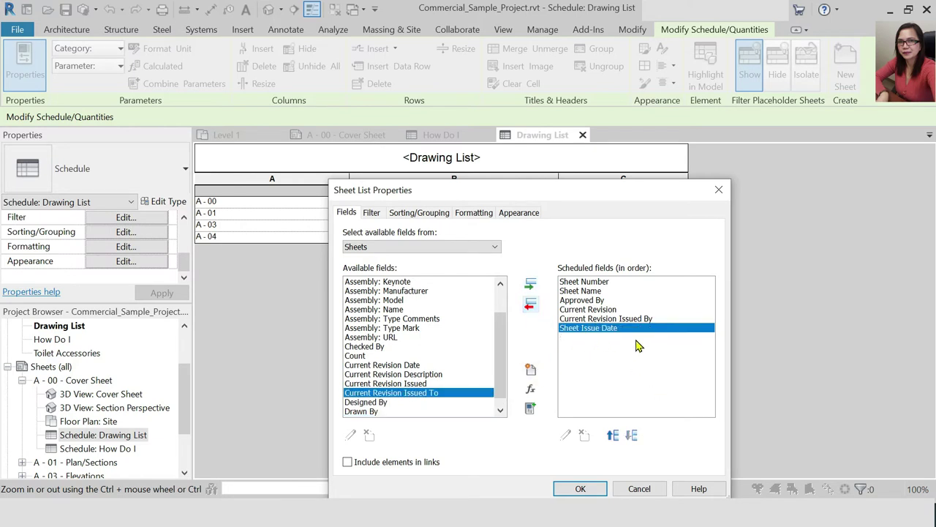
left_click(580, 488)
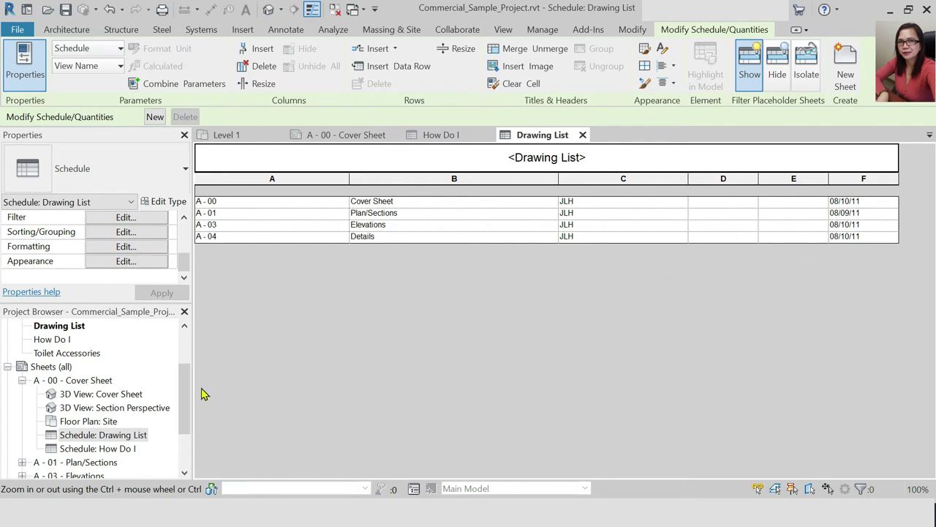
Remove the Current Revision Issued By field from the Drawing List schedule and apply the change
left_click(115, 233)
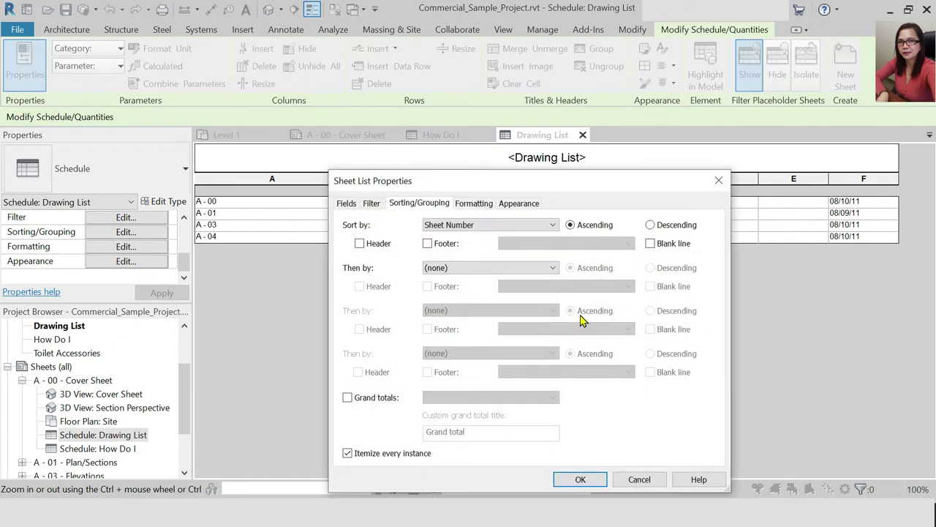
left_click(374, 207)
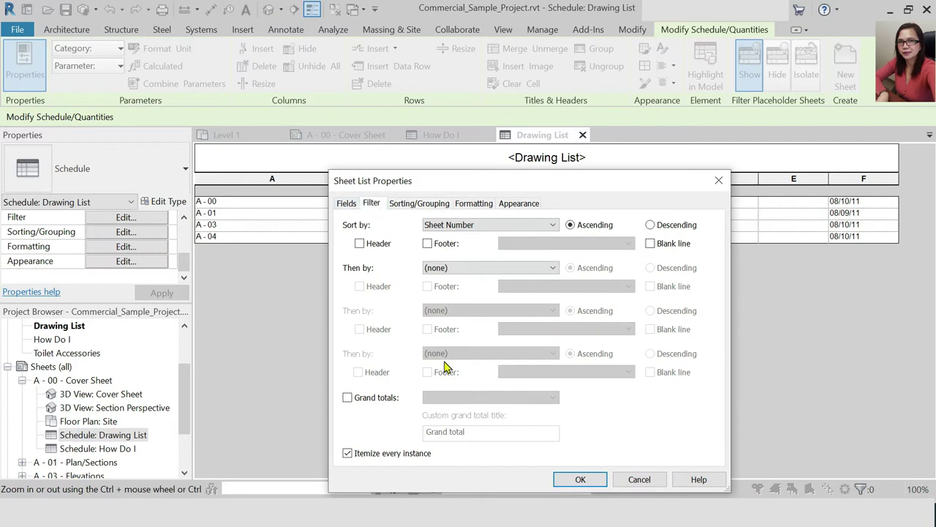
left_click(348, 204)
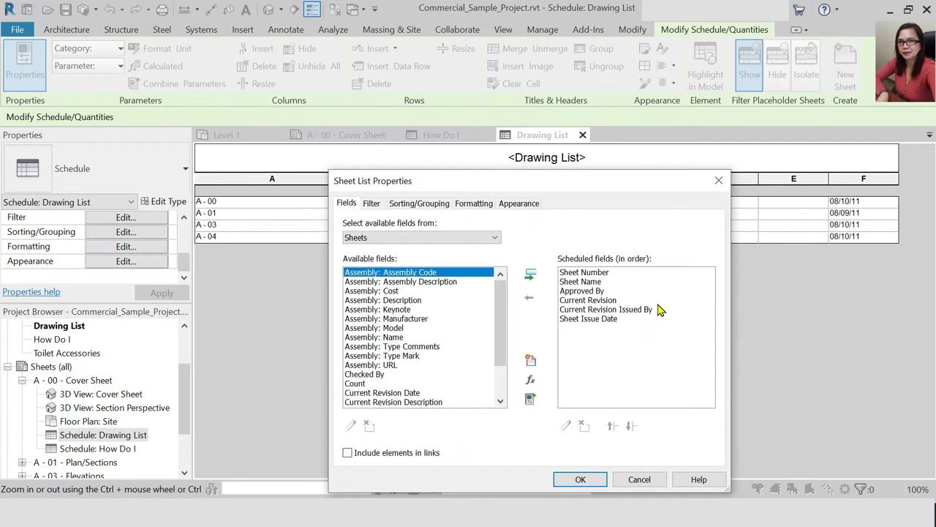
left_click(590, 310)
left_click(530, 296)
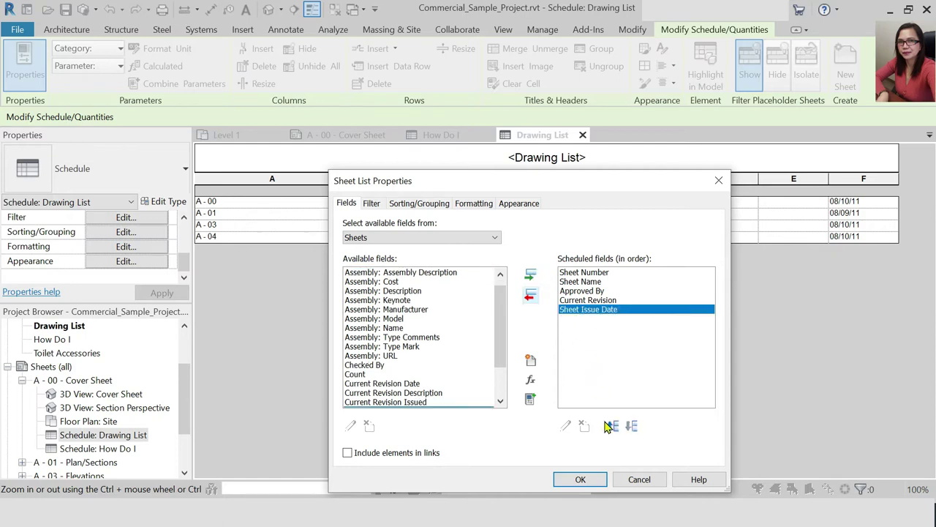
left_click(580, 480)
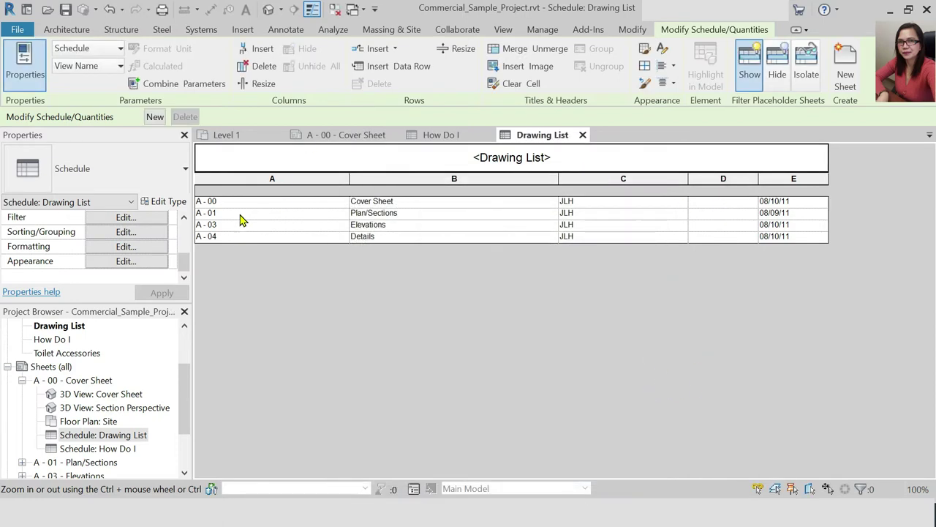
In the Drawing List's formatting, set the Sheet Number heading to "No." and the Sheet Name heading to "Drawing Name"
left_click(124, 247)
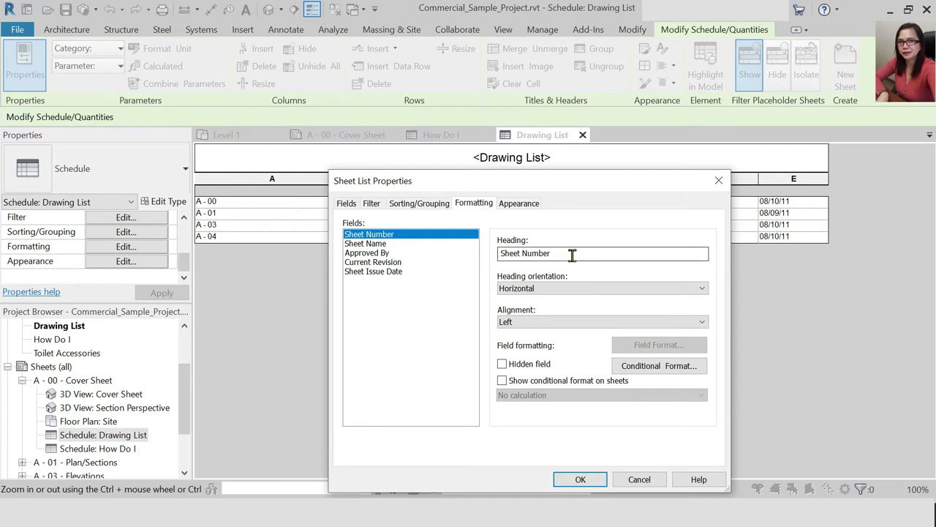
left_click_drag(570, 257, 472, 256)
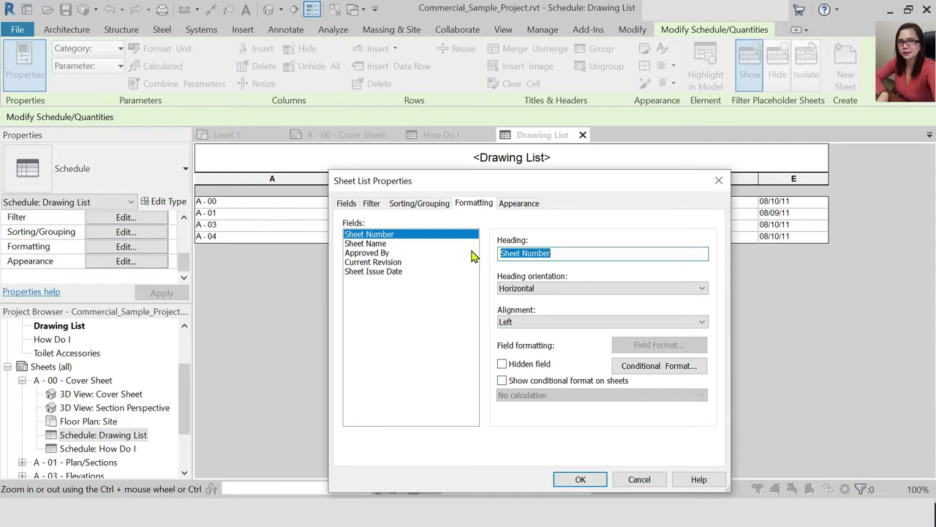
type("No.")
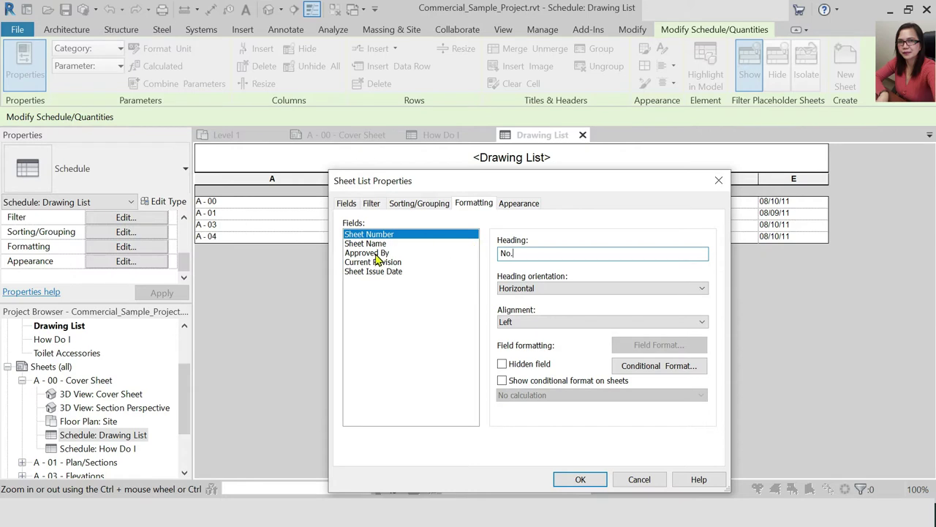
left_click(365, 244)
left_click_drag(522, 253, 489, 261)
type("Drawing Name")
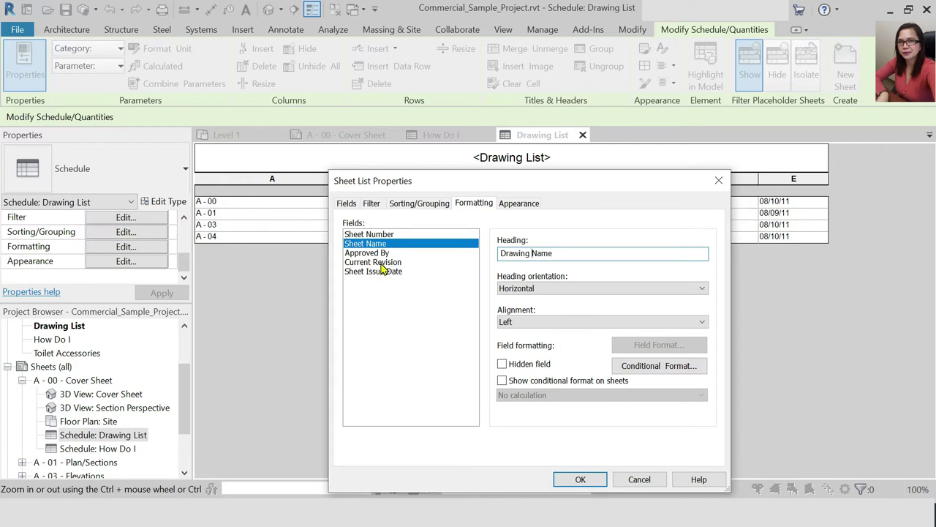
Shorten the Current Revision field's heading and set the Sheet Issue Date field's heading to "Issue Date"
left_click(369, 252)
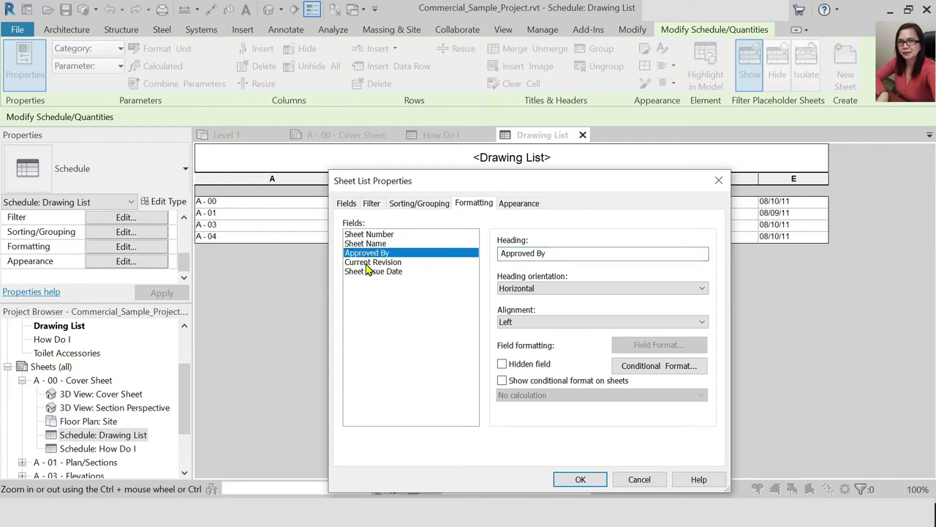
left_click(373, 262)
left_click_drag(557, 254, 438, 269)
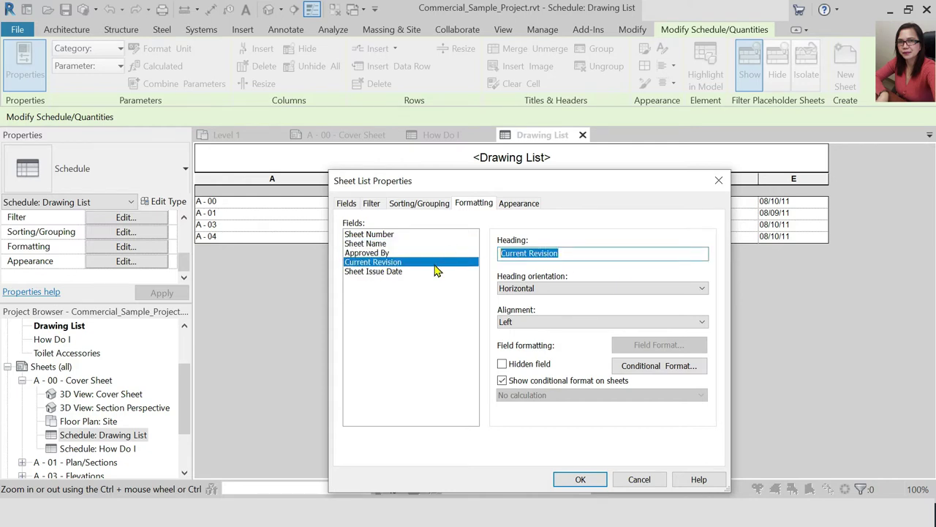
type("RE")
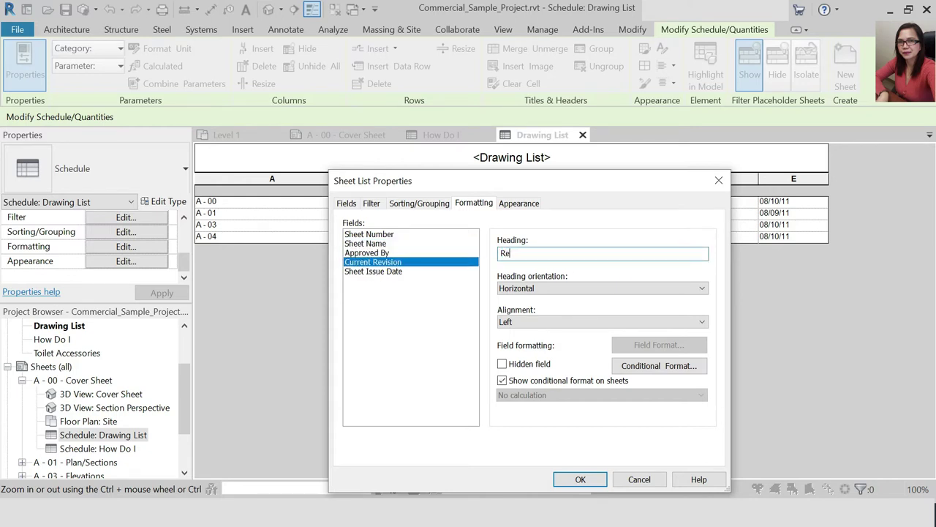
left_click(373, 271)
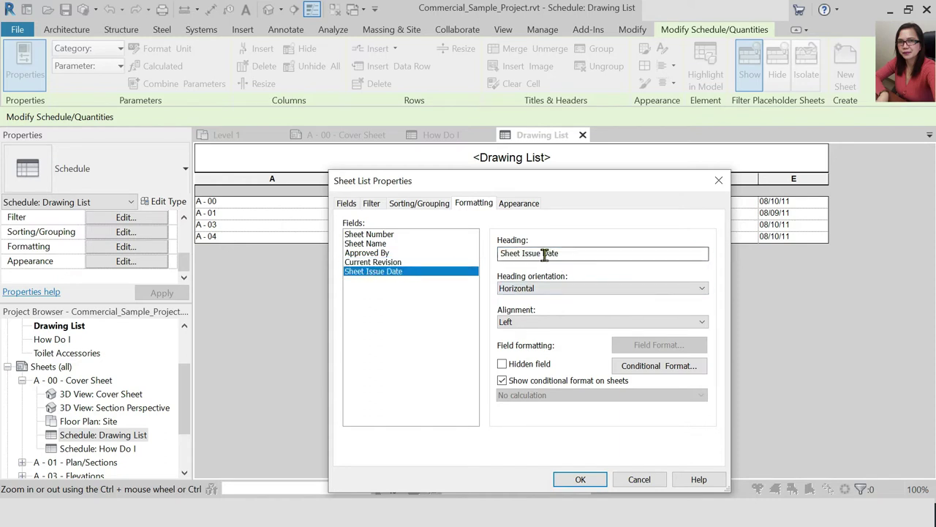
left_click_drag(542, 253, 499, 254)
key("Delete")
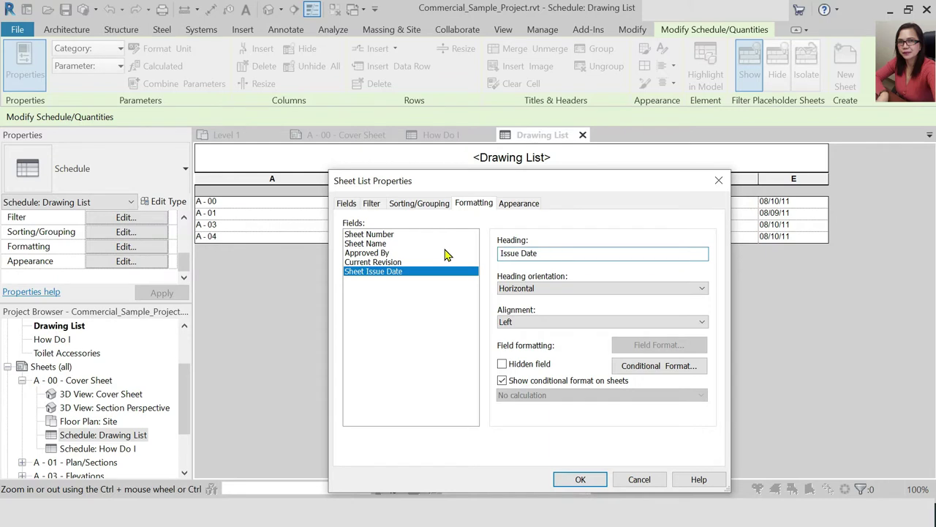
In the Drawing List's appearance settings, show the headers, remove the blank row before data, and apply the changes
left_click(519, 203)
left_click_drag(598, 188, 536, 231)
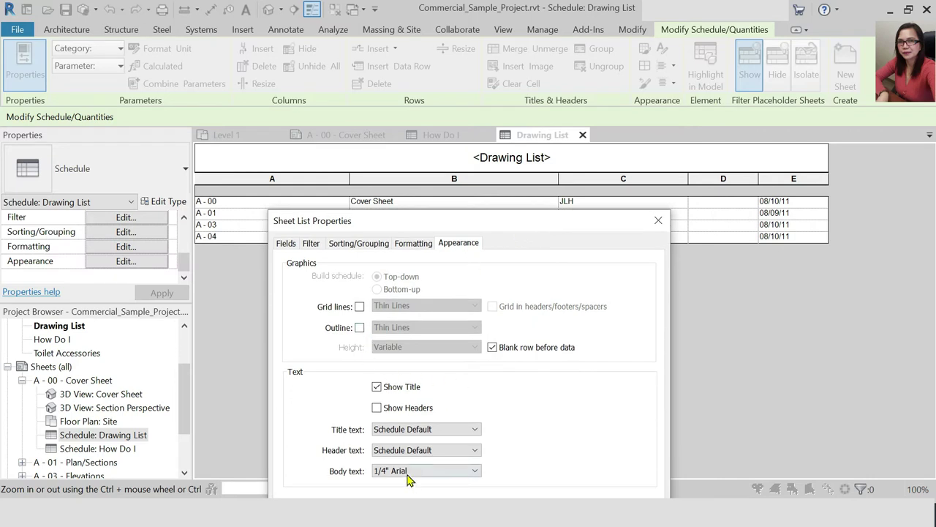
left_click(377, 408)
left_click(492, 348)
left_click_drag(564, 225, 525, 150)
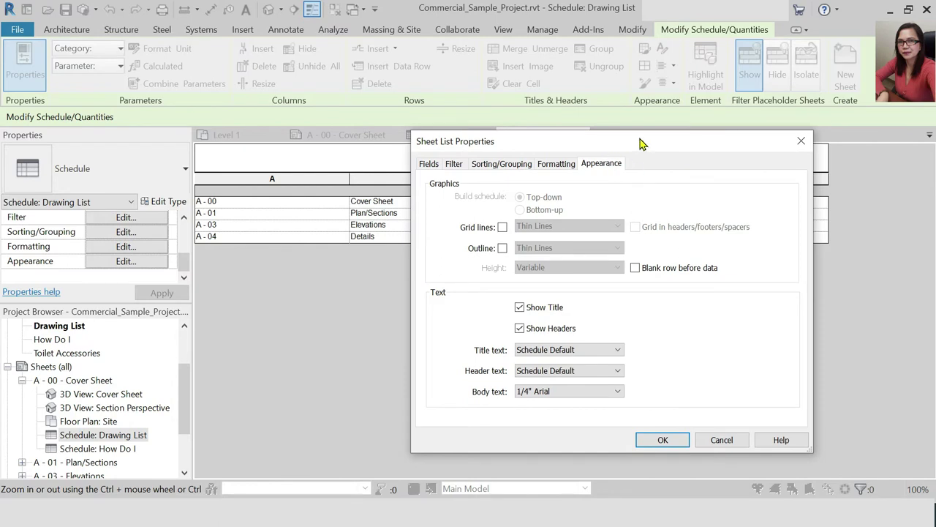
left_click_drag(640, 143, 633, 167)
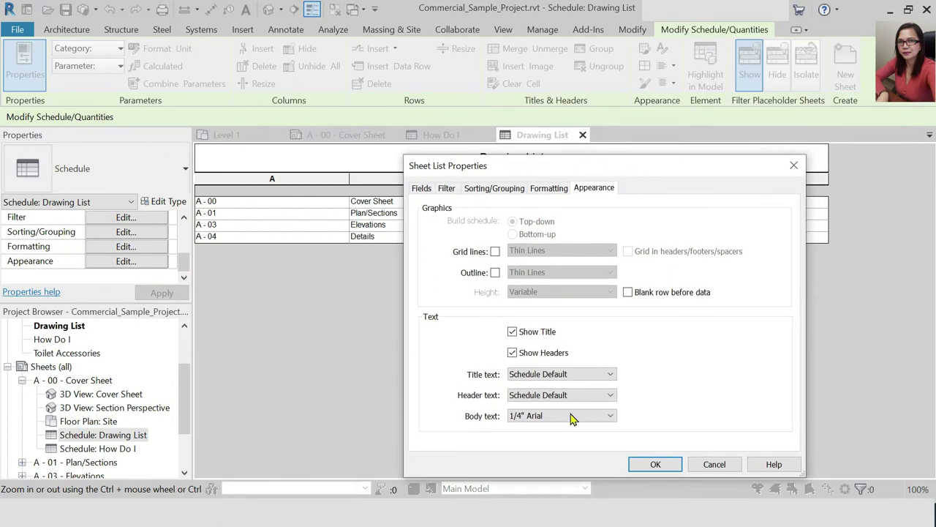
left_click(651, 465)
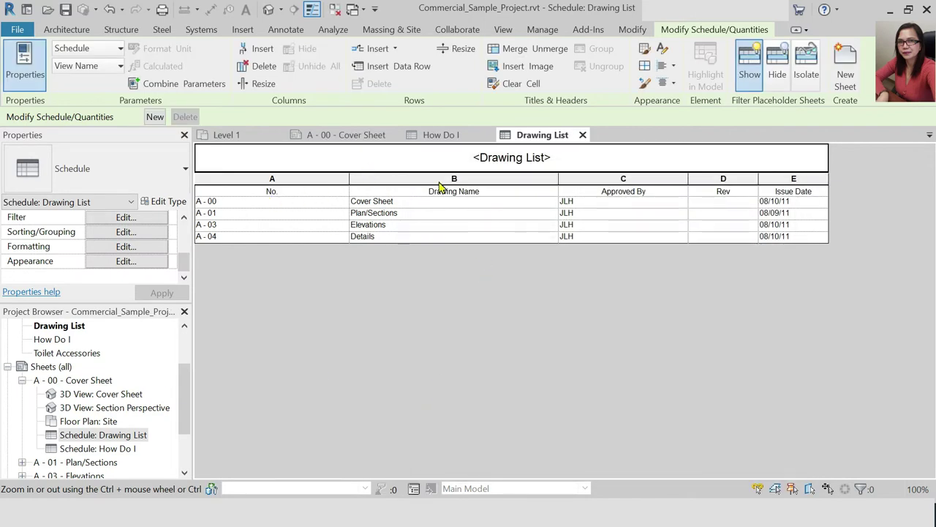
Open sheet A - 00 - Cover Sheet and inspect the Drawing List schedule placed on it
left_click(89, 385)
double_click(90, 385)
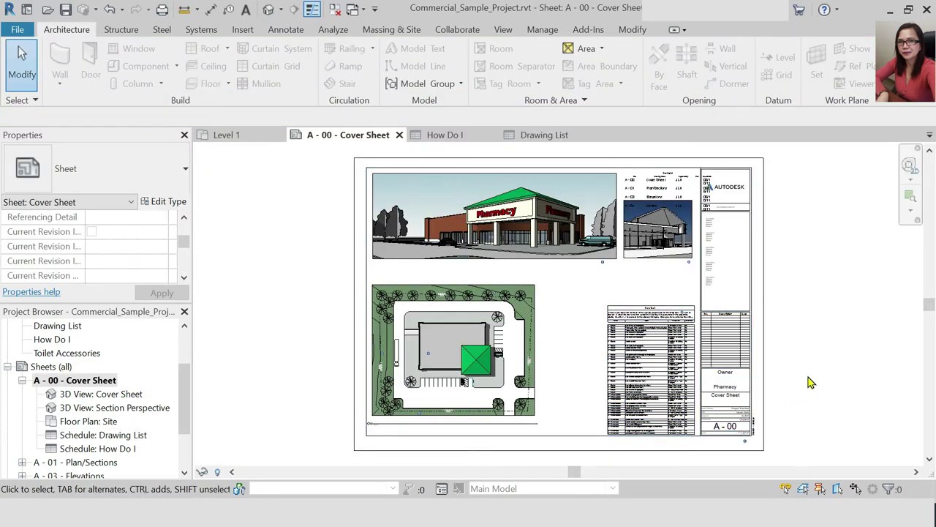
scroll(764, 338, "up", 5)
scroll(585, 304, "down", 3)
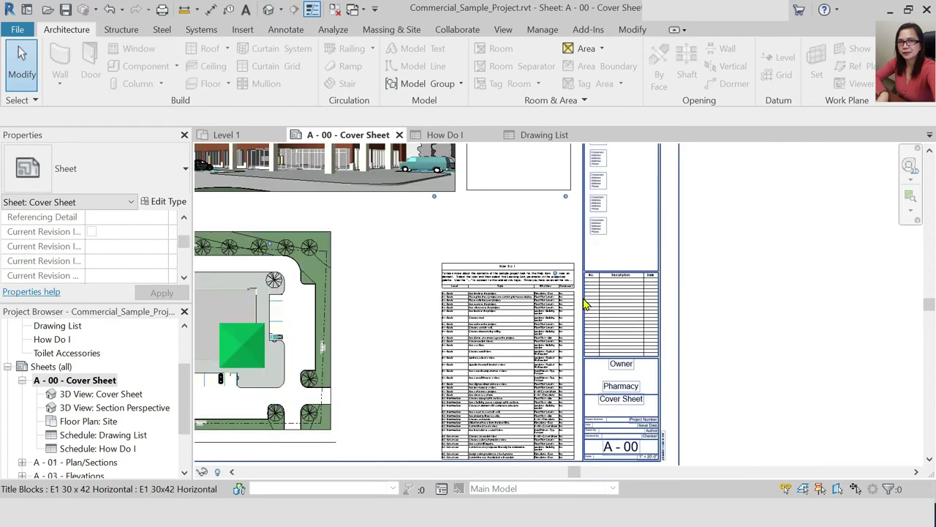
scroll(585, 304, "down", 3)
scroll(684, 288, "up", 6)
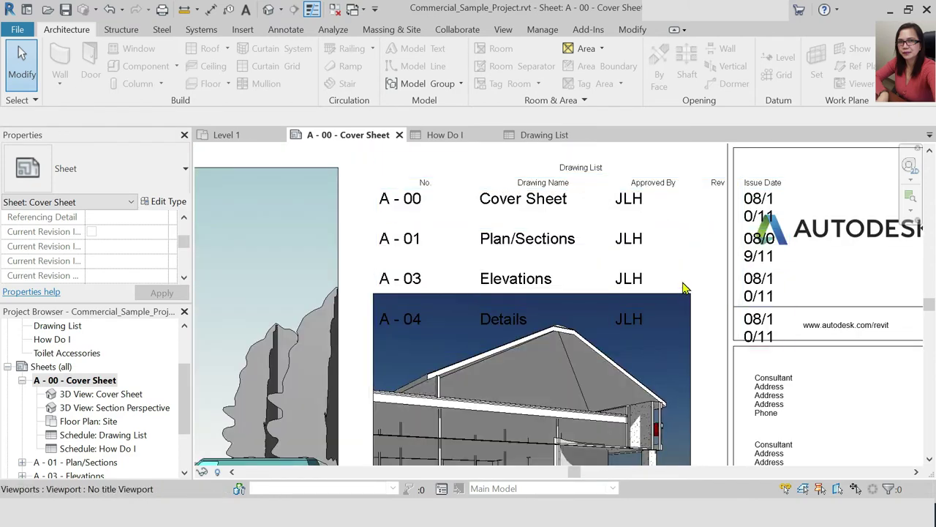
scroll(547, 212, "down", 3)
Select the Drawing List on the cover sheet and widen its Issue Date column so each date fits on one line
left_click(564, 196)
scroll(564, 196, "down", 2)
scroll(580, 200, "up", 4)
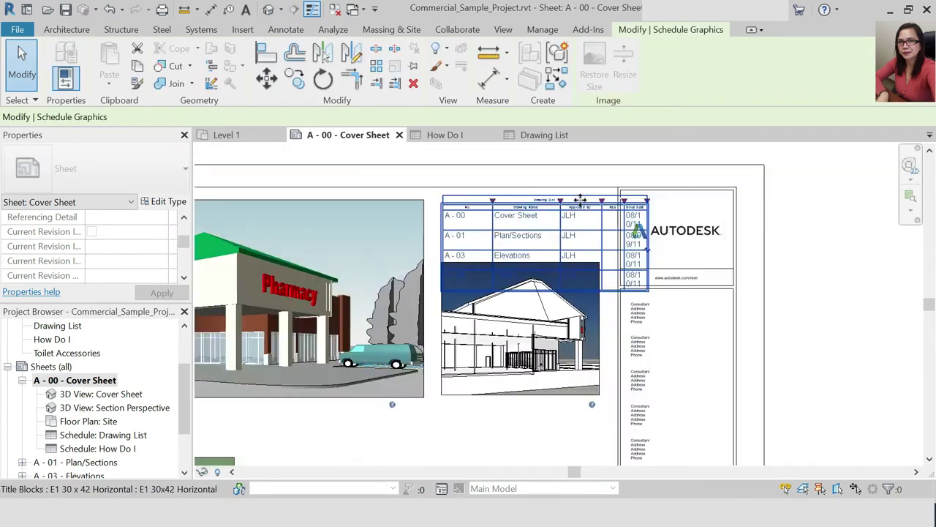
scroll(580, 199, "up", 3)
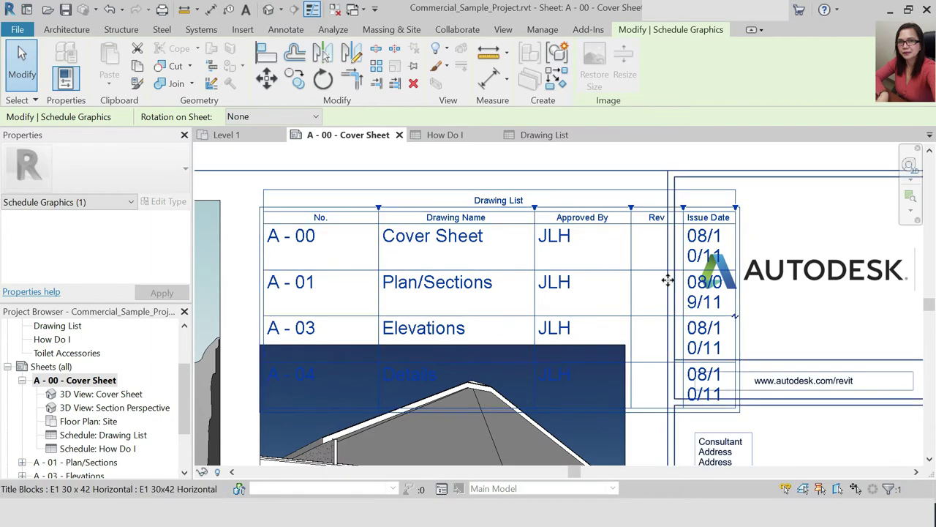
scroll(386, 158, "down", 3)
scroll(501, 184, "up", 2)
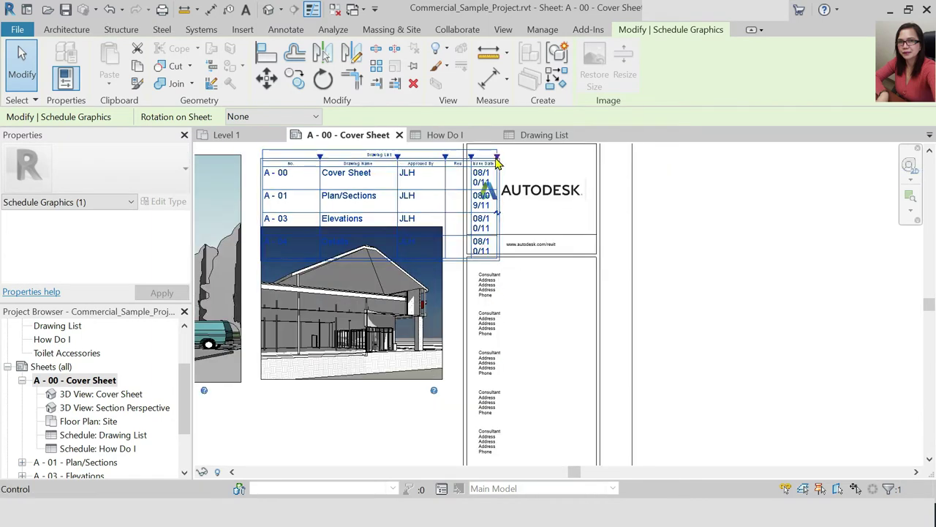
left_click_drag(495, 157, 522, 158)
scroll(372, 168, "down", 3)
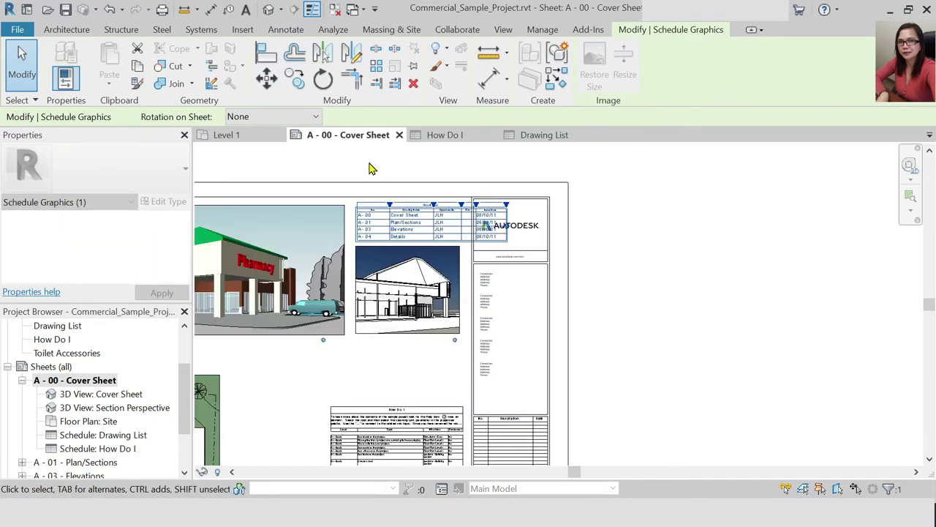
Narrow the placed Drawing List's No., Approved By and Issue Date columns and shift the schedule clear of the title block
scroll(432, 262, "up", 3)
scroll(431, 262, "up", 2)
left_click_drag(671, 266, 640, 272)
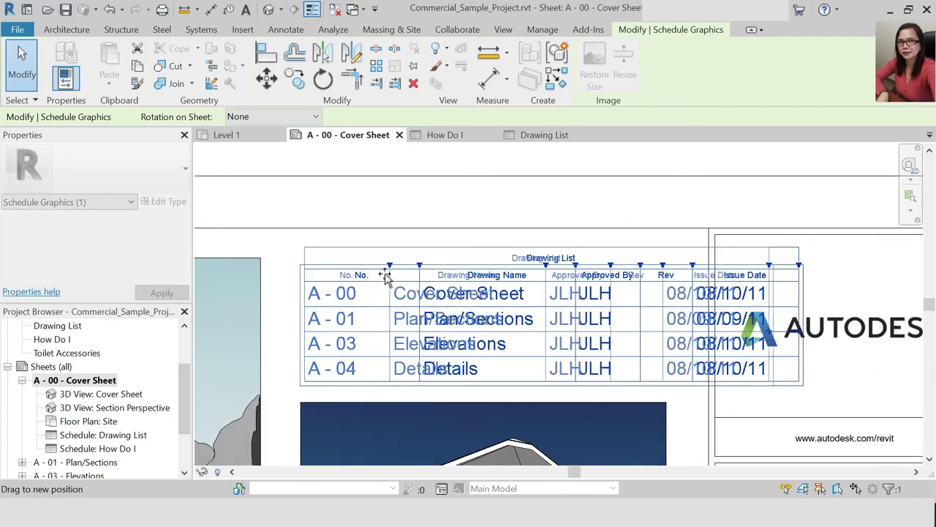
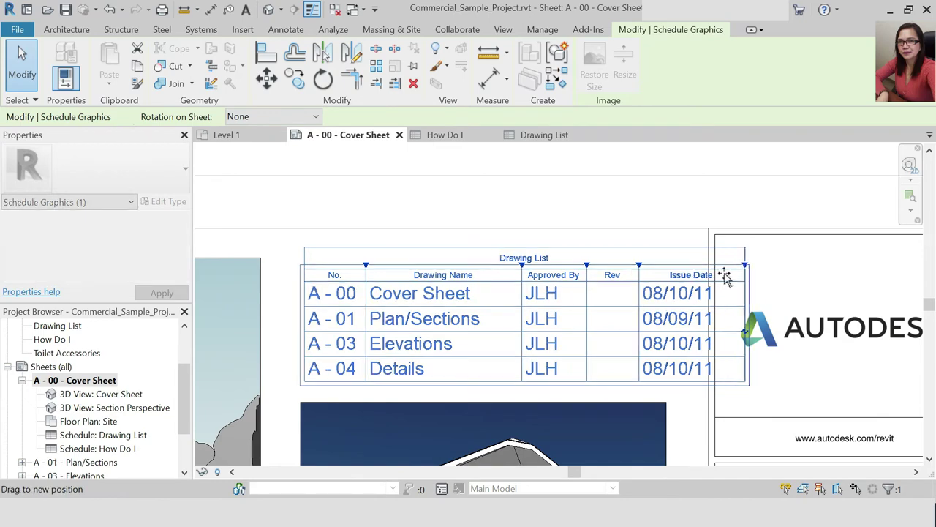
left_click_drag(416, 249, 377, 256)
left_click_drag(545, 296, 552, 297)
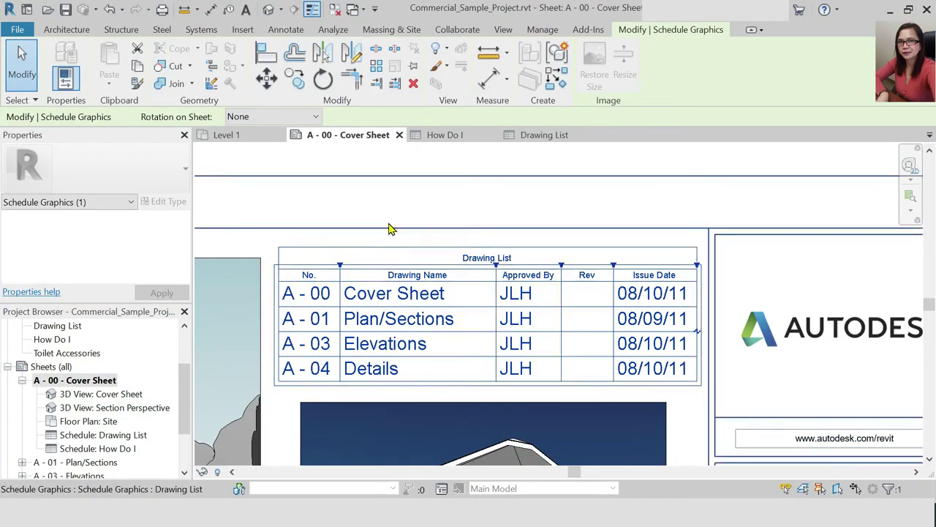
left_click(431, 244)
left_click(452, 325)
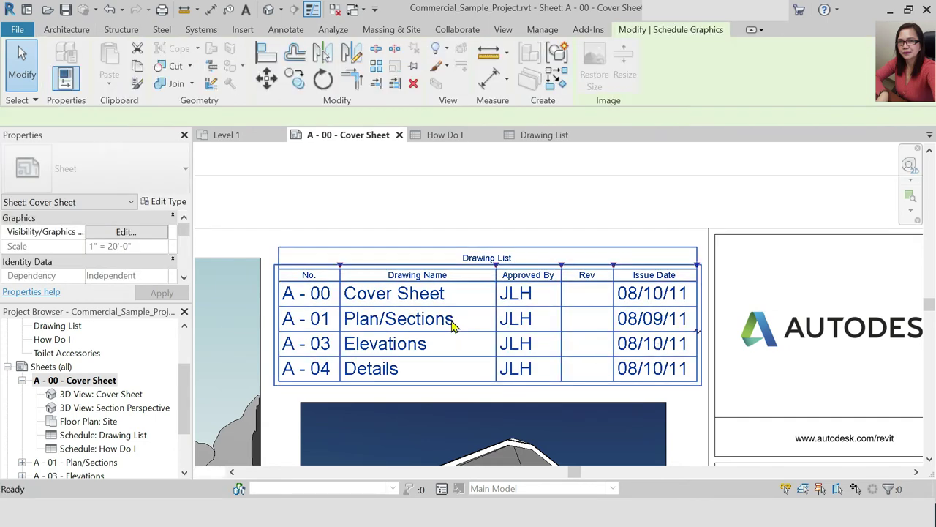
Return to the Drawing List schedule view and set its title text to 3/32" Arial in the appearance settings
left_click(554, 140)
left_click(444, 160)
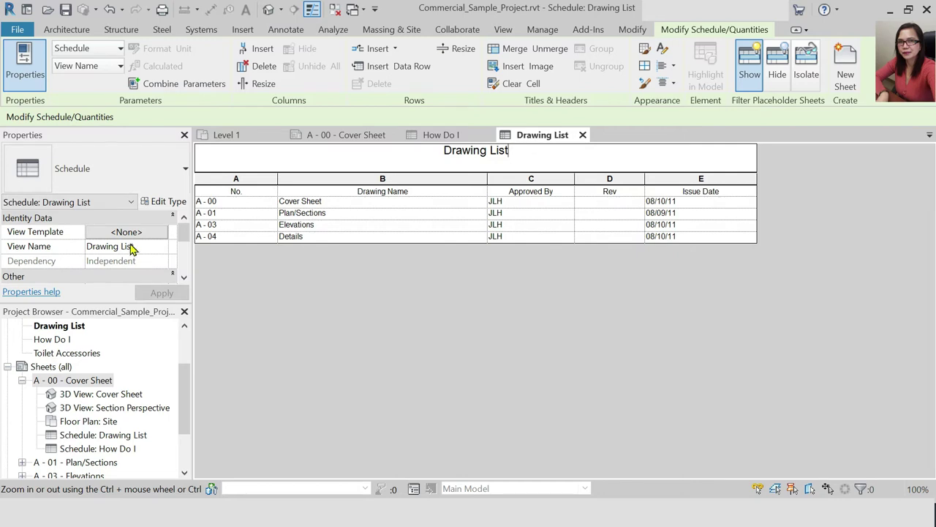
scroll(131, 260, "down", 2)
scroll(143, 257, "up", 2)
scroll(139, 255, "down", 3)
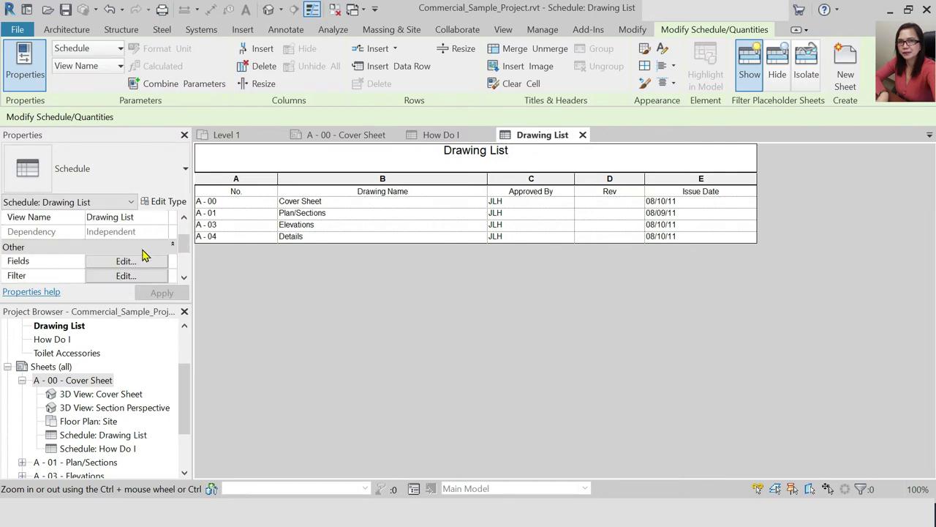
left_click(126, 261)
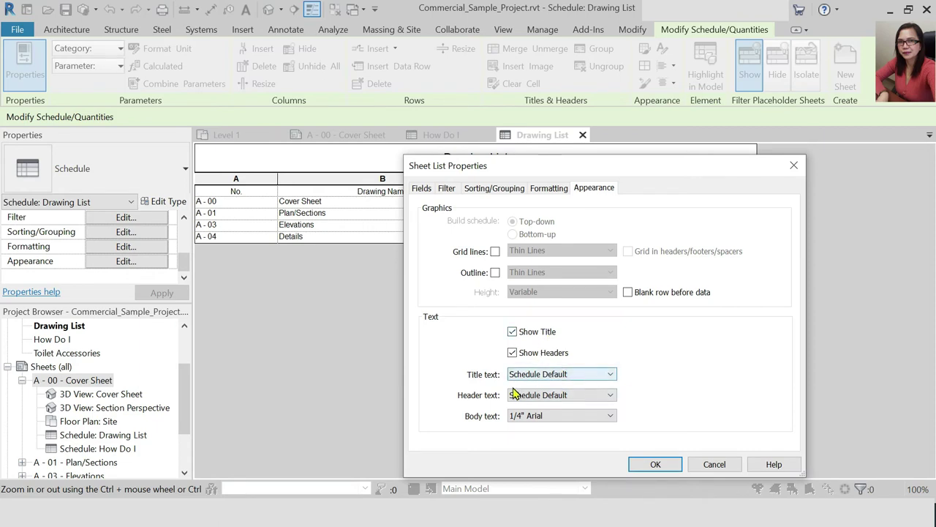
left_click(579, 376)
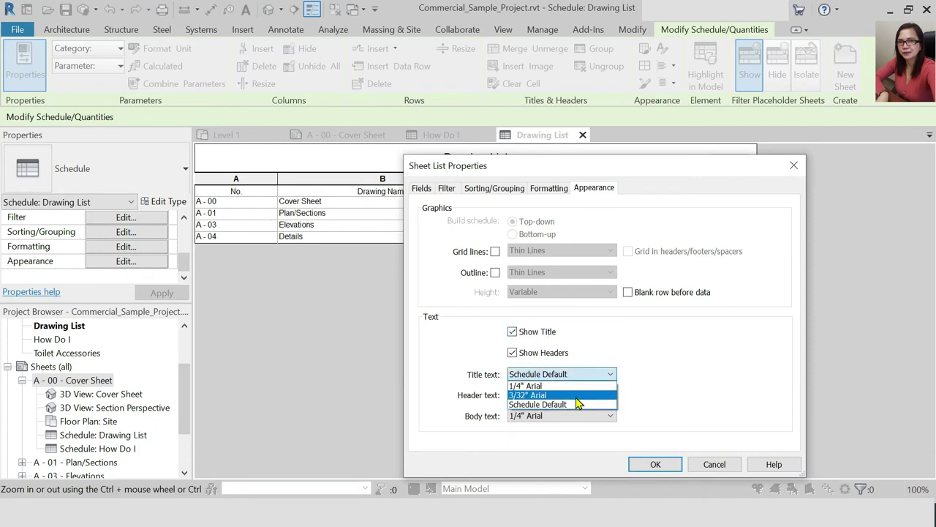
left_click(572, 395)
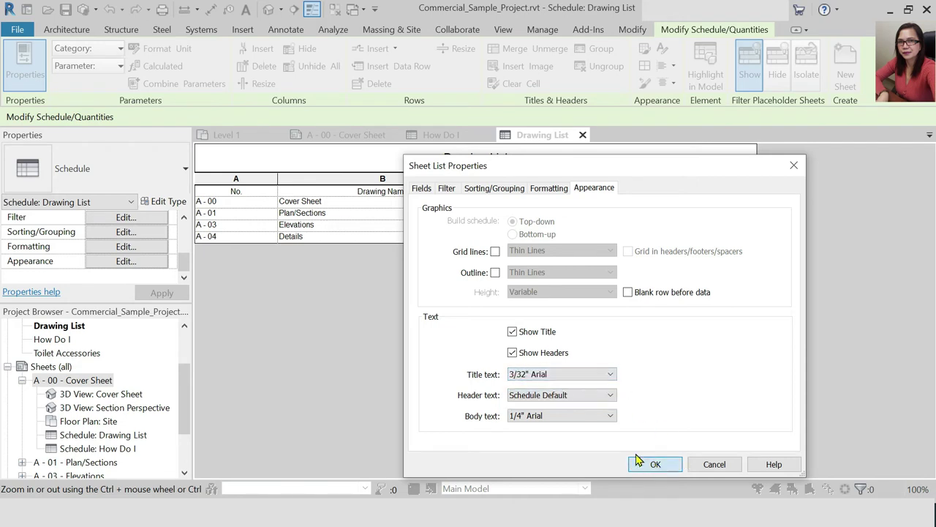
left_click(653, 464)
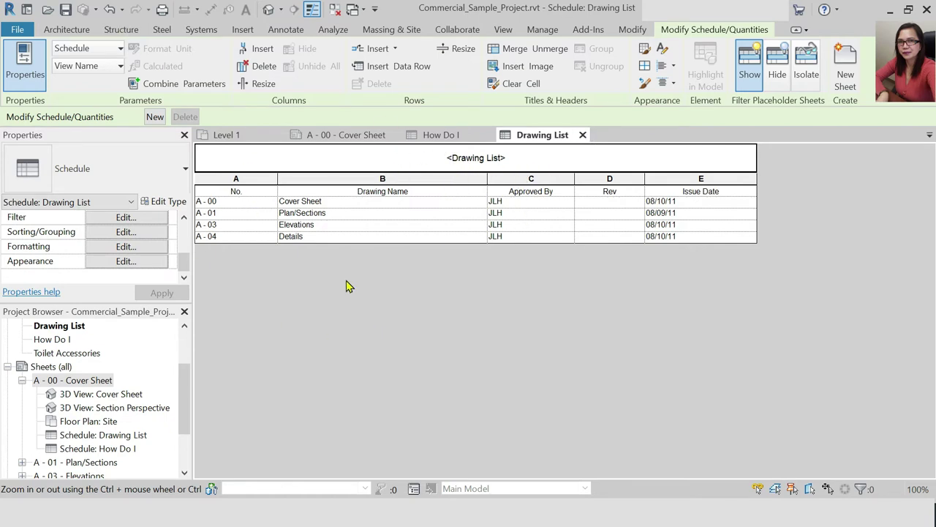
left_click(662, 52)
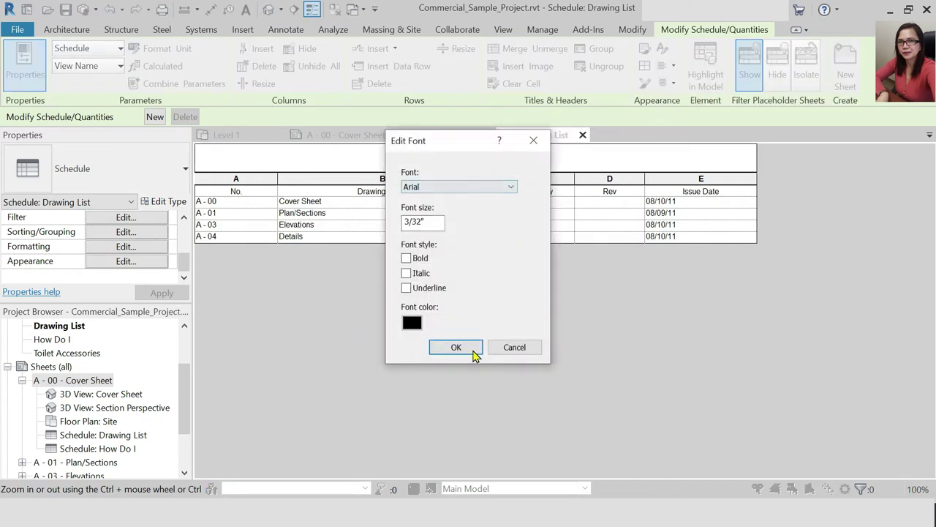
left_click(503, 189)
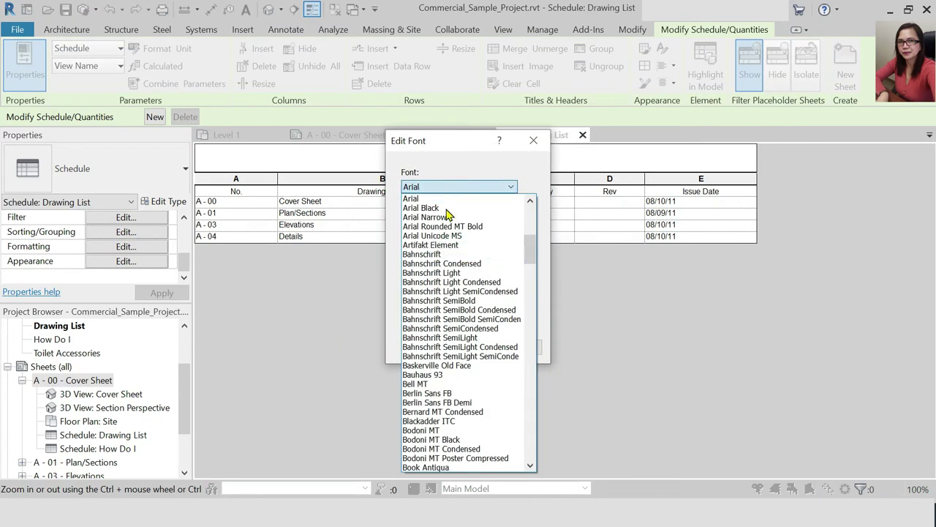
scroll(470, 353, "down", 6)
scroll(470, 353, "up", 5)
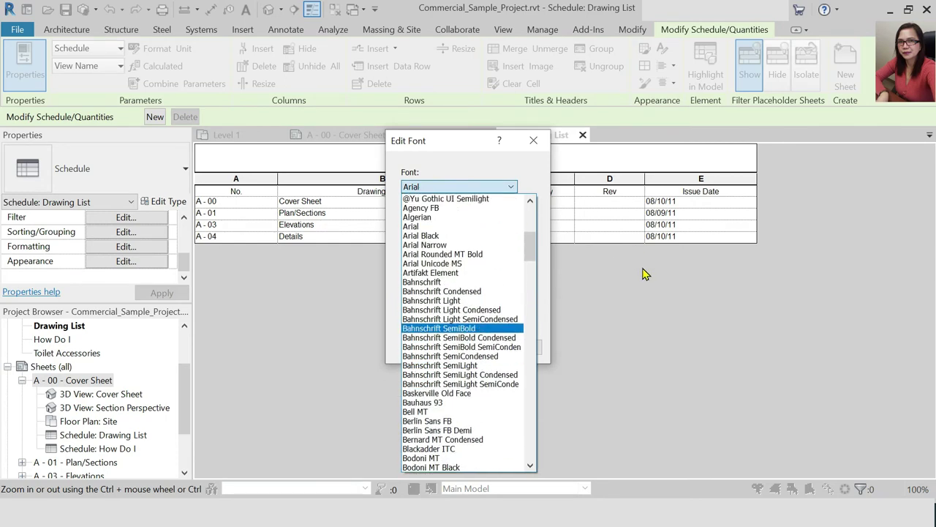
left_click(645, 270)
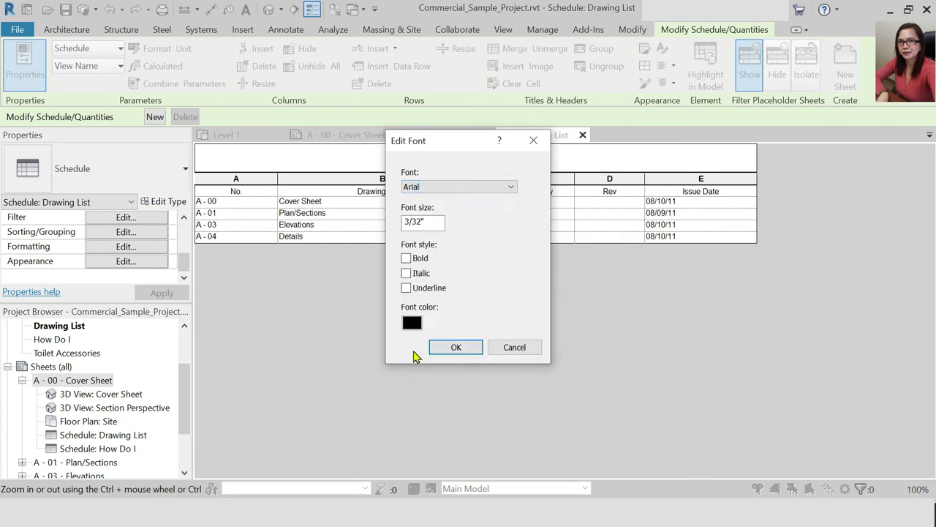
left_click(515, 351)
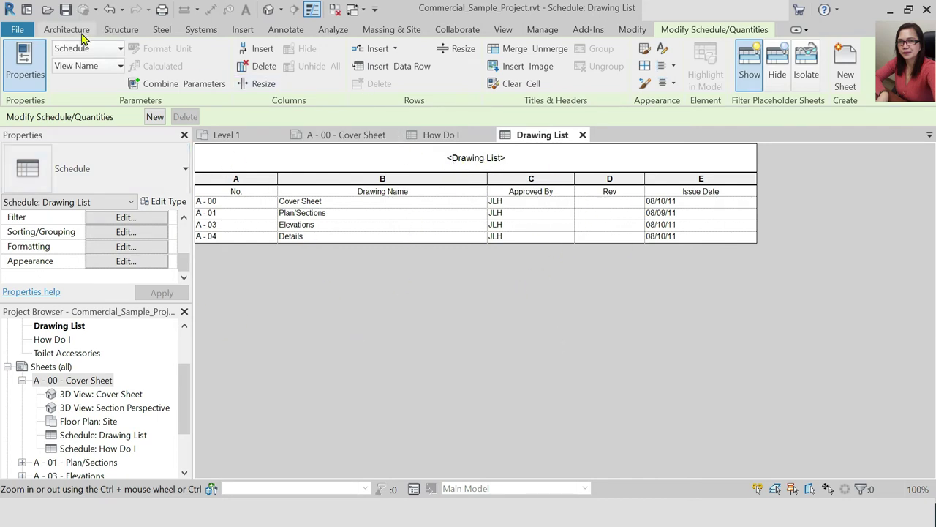
Expand the project's views and open the Level 1 floor plan at the area around the Room Legend
scroll(95, 353, "up", 2)
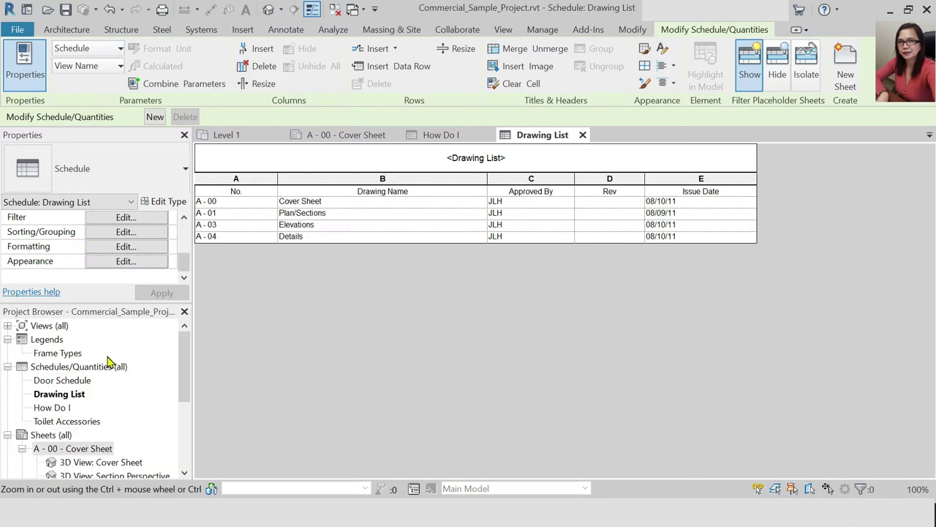
left_click(6, 332)
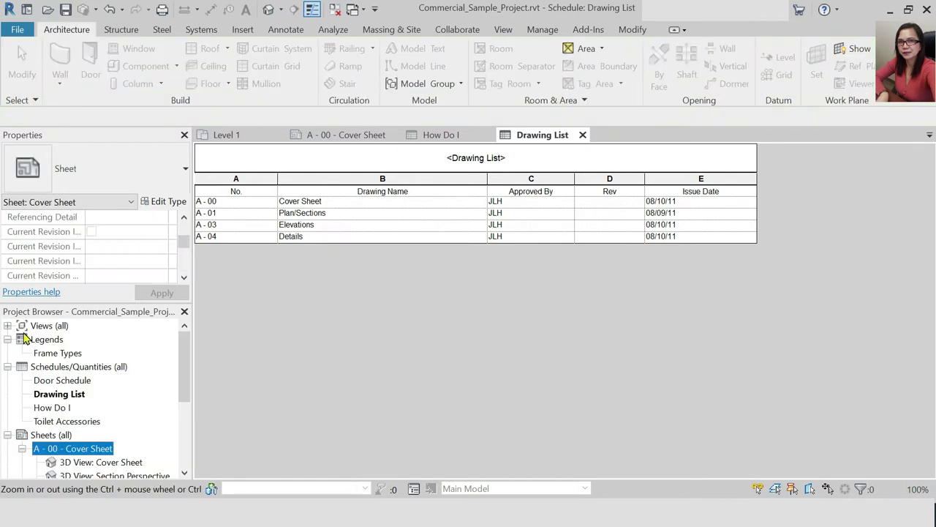
left_click(8, 326)
left_click(59, 367)
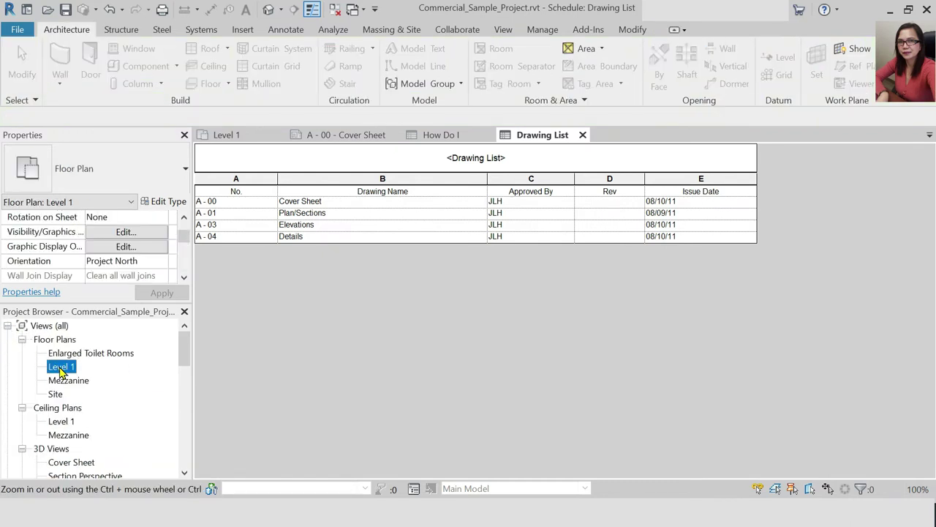
double_click(61, 367)
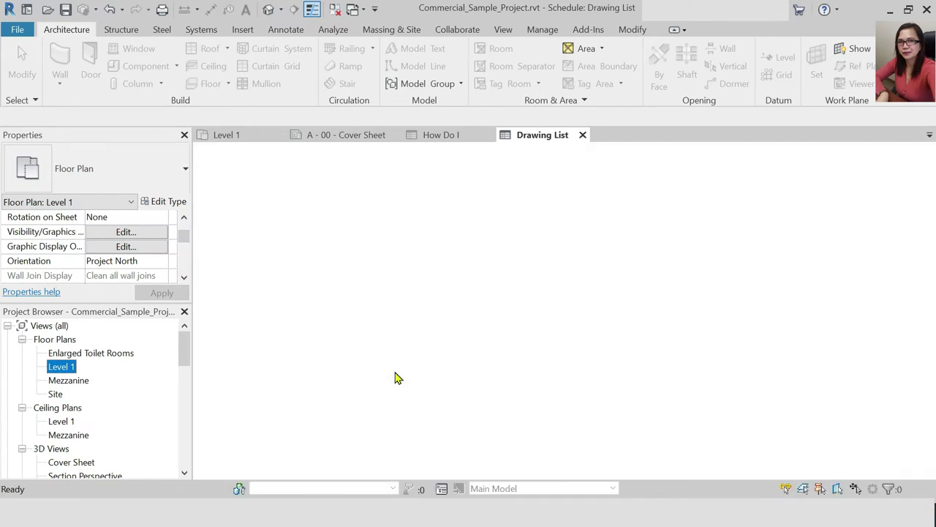
scroll(803, 293, "up", 4)
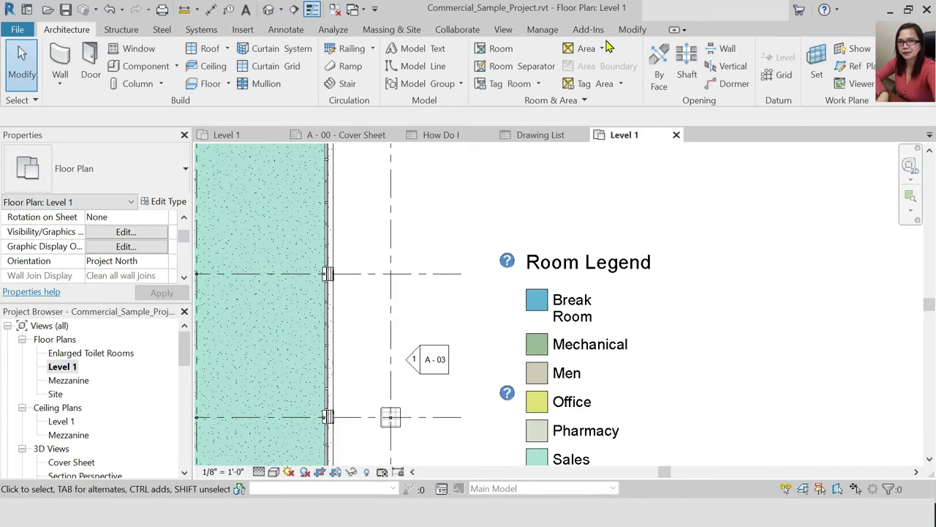
scroll(282, 330, "down", 2)
left_click(244, 9)
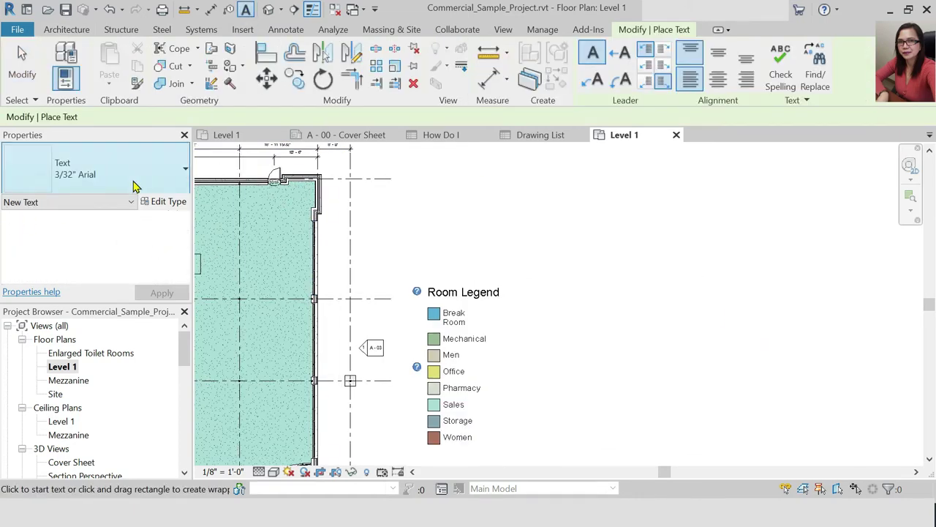
left_click(134, 175)
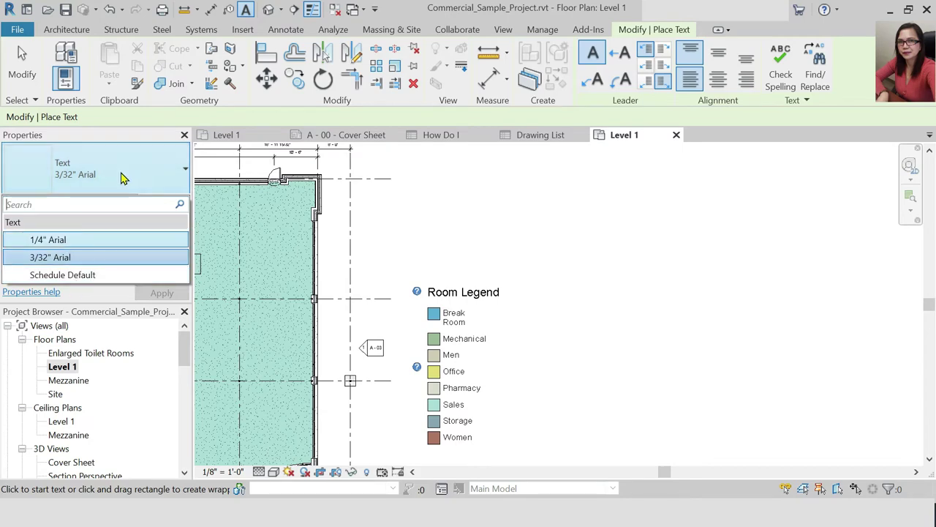
left_click(673, 223)
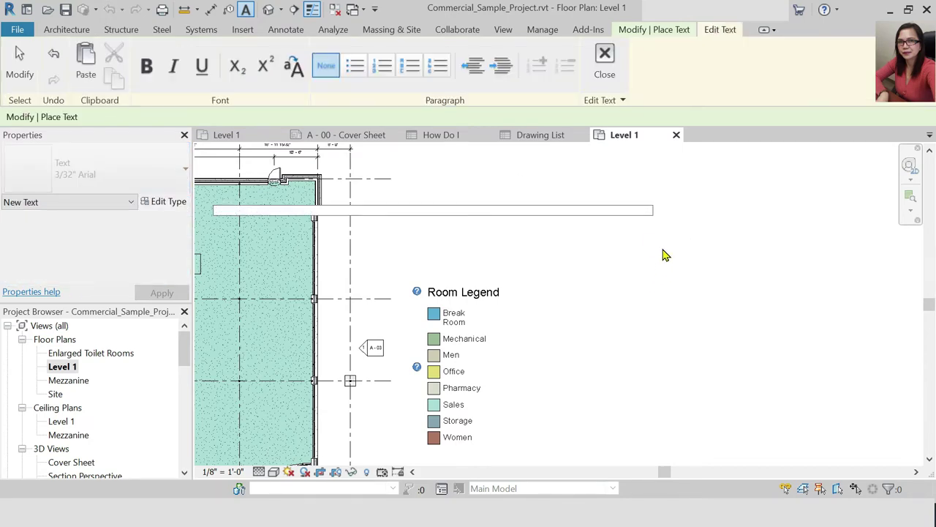
left_click(662, 253)
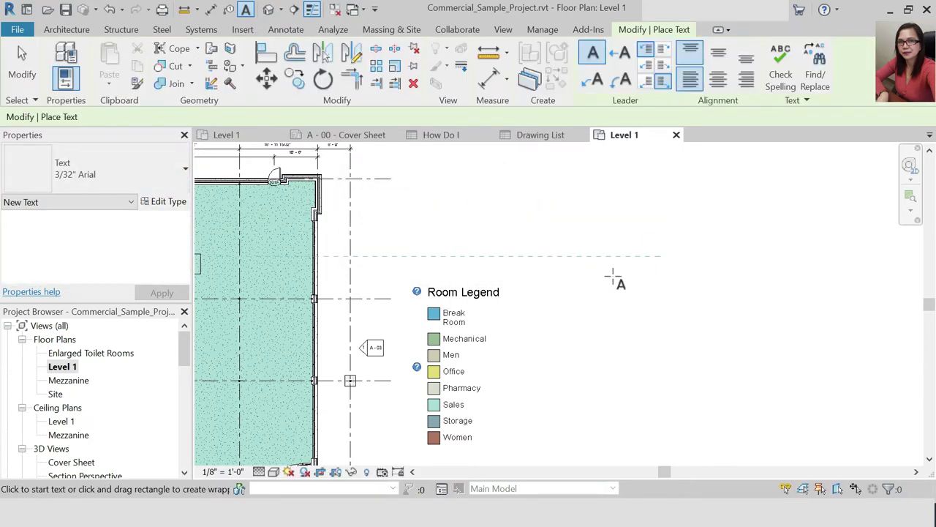
key("Escape")
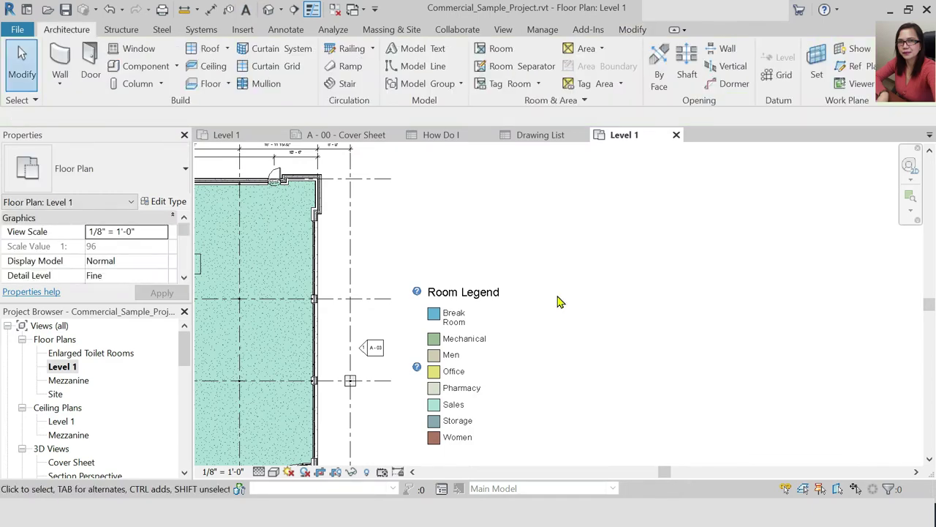
Set the project's length units to millimetres
key("u")
key("n")
left_click(391, 183)
left_click(768, 224)
left_click(721, 275)
left_click(705, 404)
left_click(347, 426)
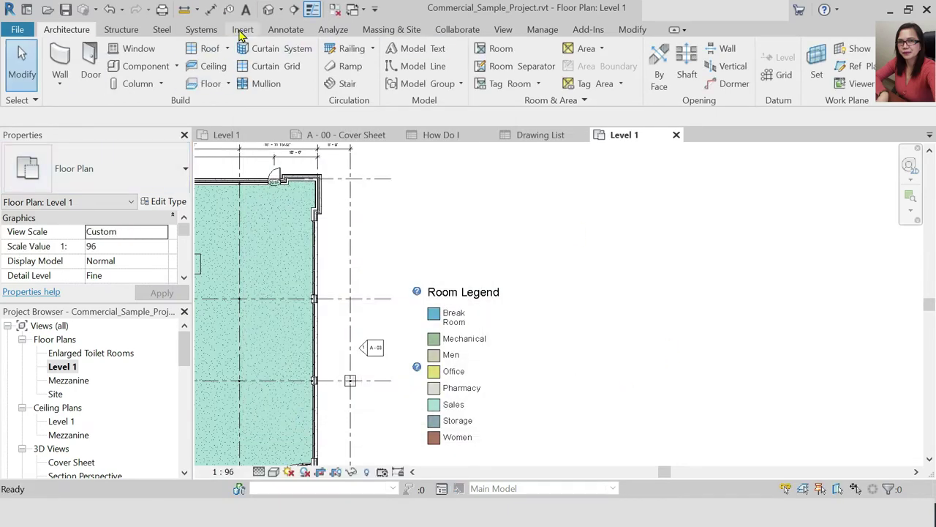
Start a text note and duplicate the 1/4" Arial text type as 2.5mm Arial
left_click(246, 8)
left_click(159, 203)
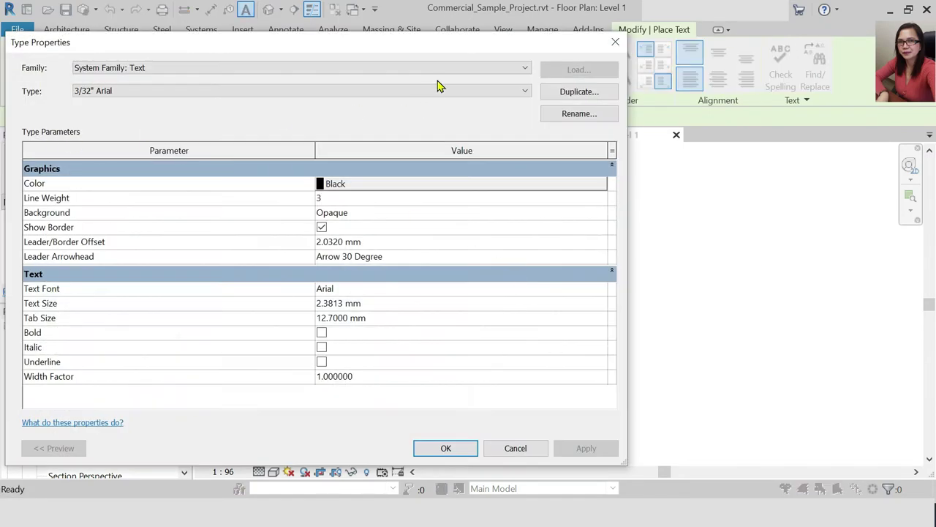
left_click(492, 92)
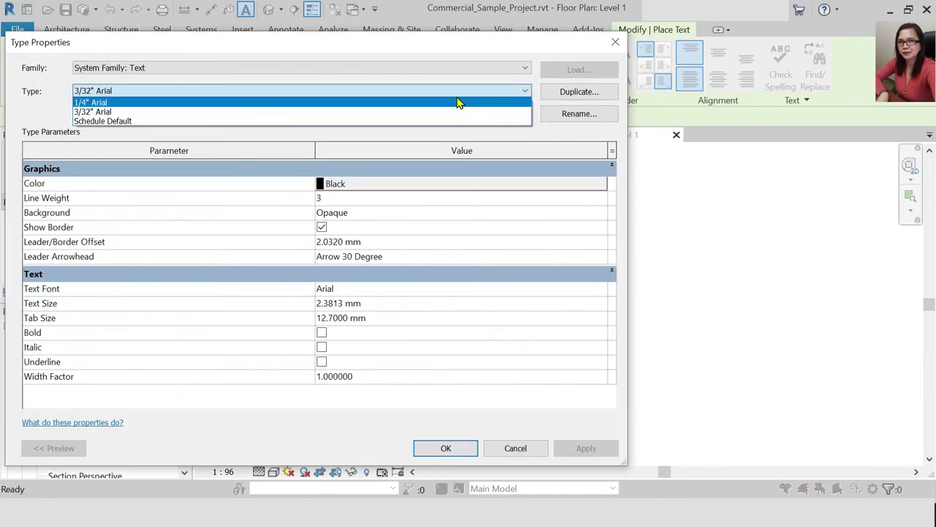
left_click(476, 103)
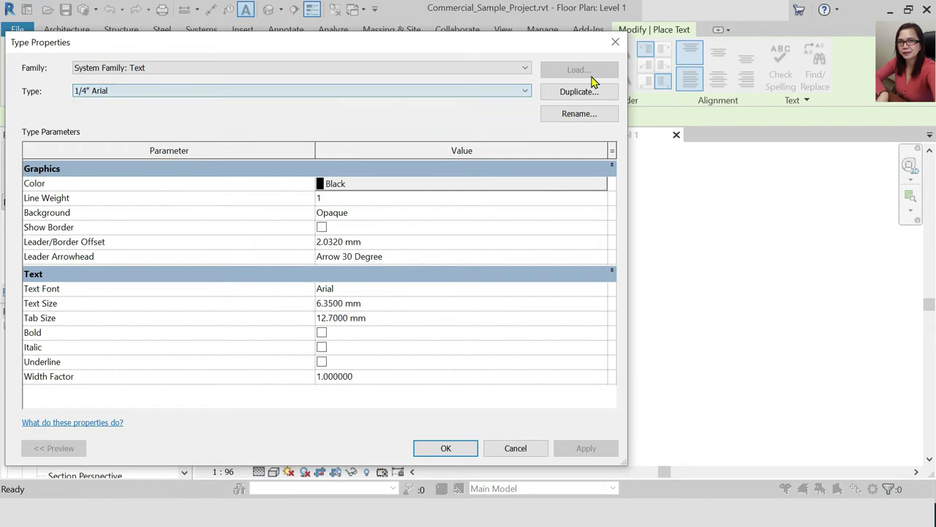
left_click(575, 93)
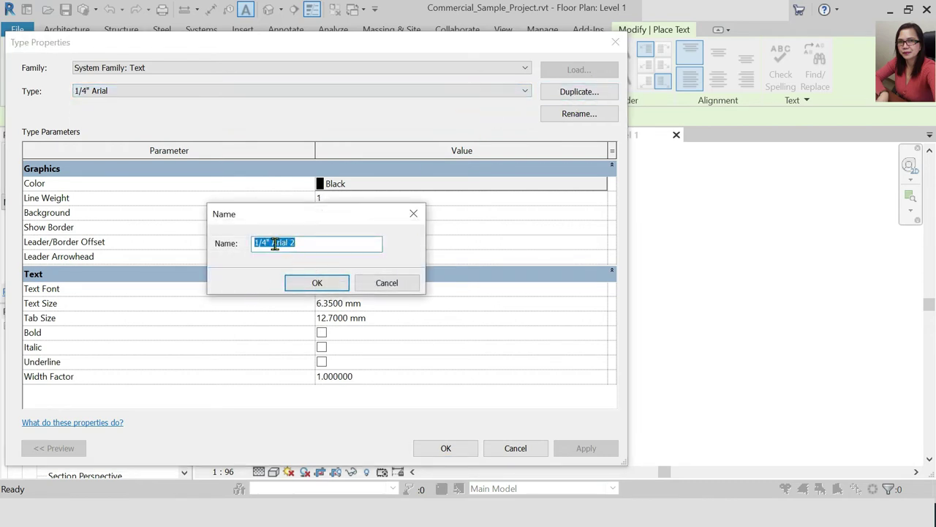
left_click_drag(272, 244, 189, 243)
type("2.")
key("BackSpace")
key("BackSpace")
key("Delete")
key("BackSpace")
key("BackSpace")
left_click(322, 282)
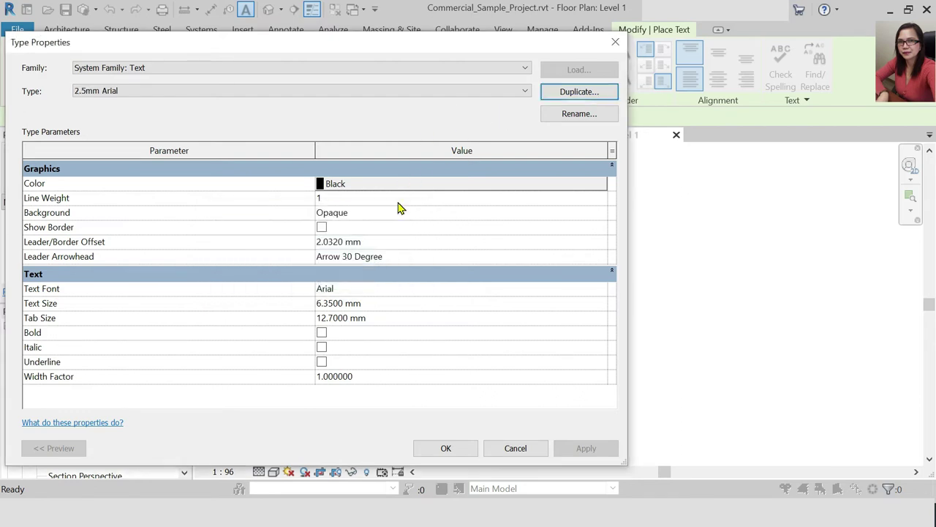
Set the 2.5mm Arial type's text size to 2.5 mm, keeping its colour black, and apply the type changes
left_click(400, 187)
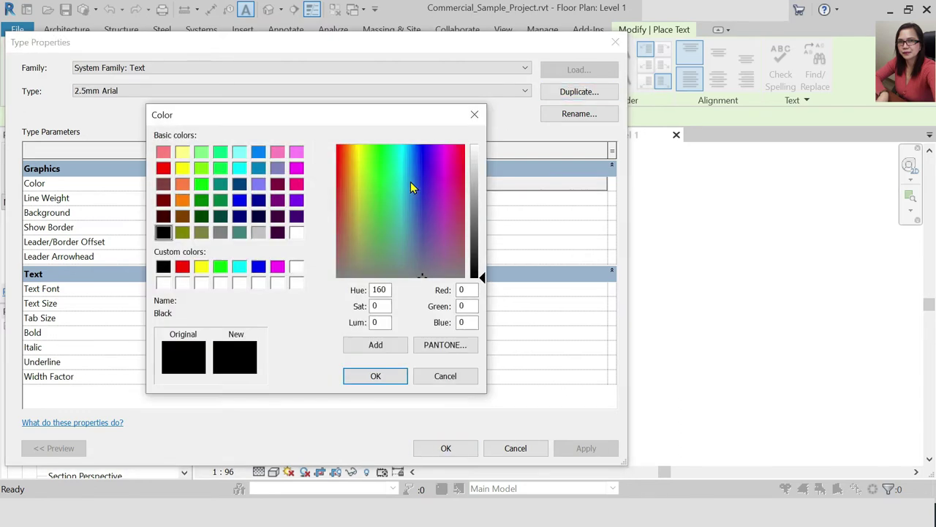
left_click(437, 382)
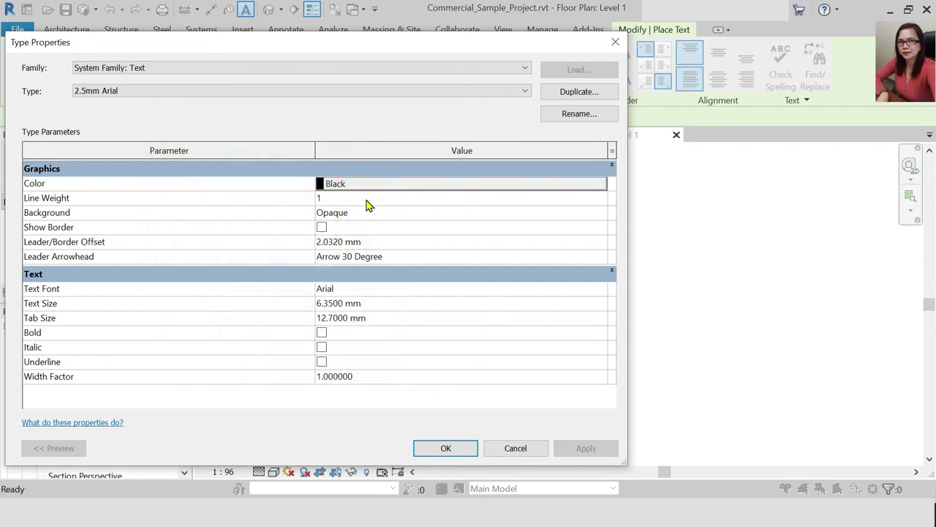
left_click(393, 306)
left_click(330, 307)
type("2.5")
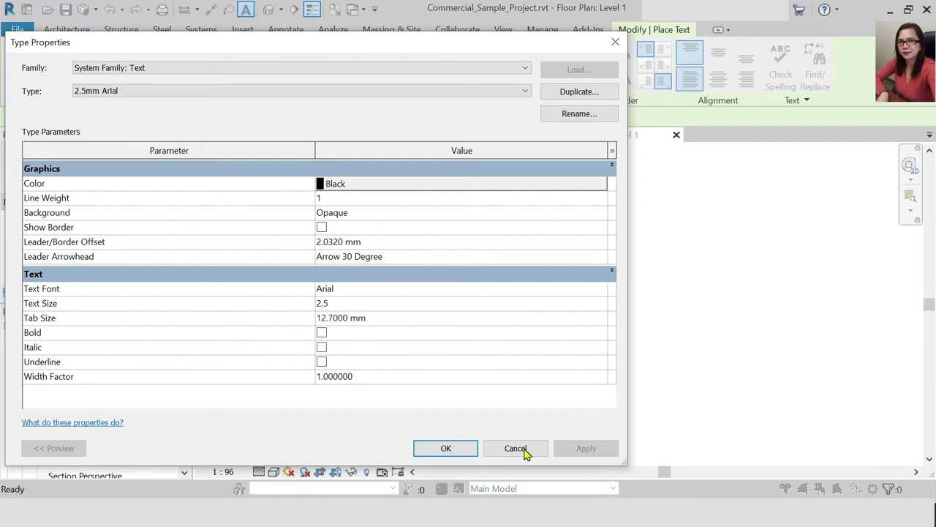
left_click(464, 448)
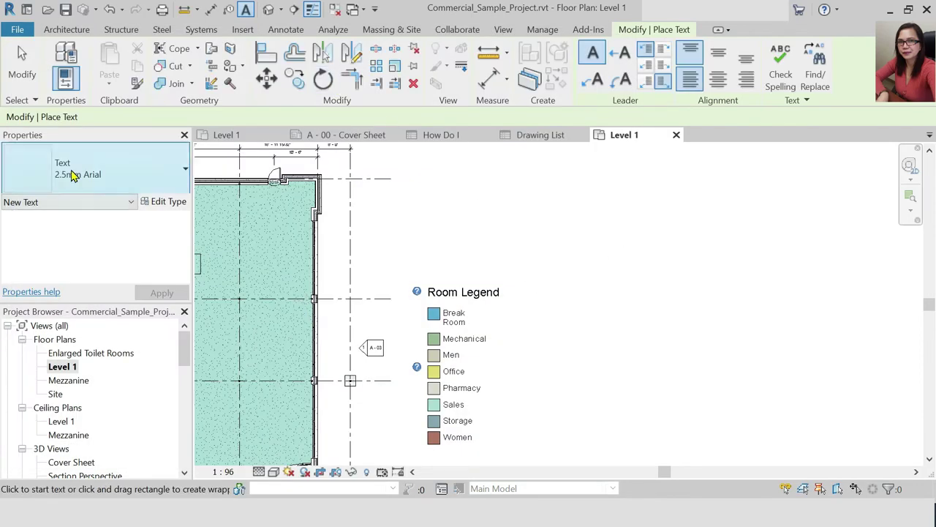
left_click(448, 275)
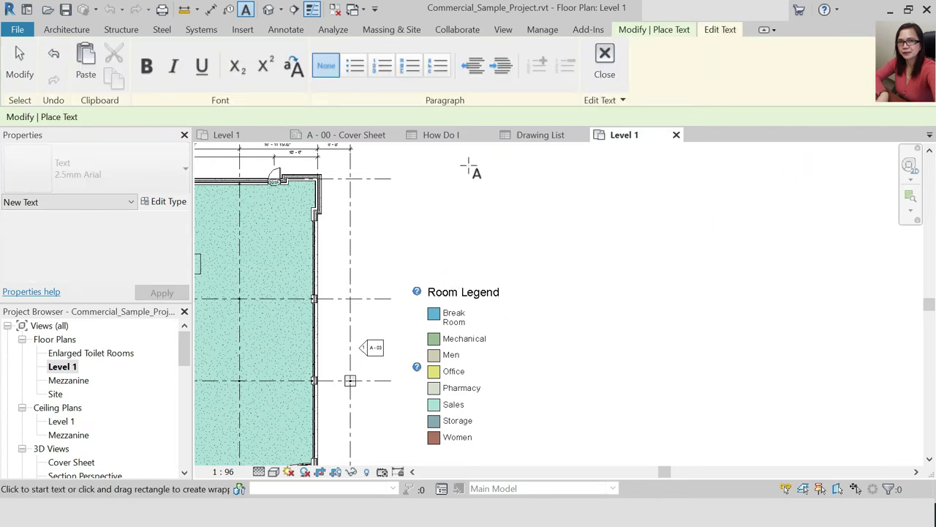
Return to the Drawing List schedule and set its title text to 2.5mm Arial in the appearance settings
left_click(559, 136)
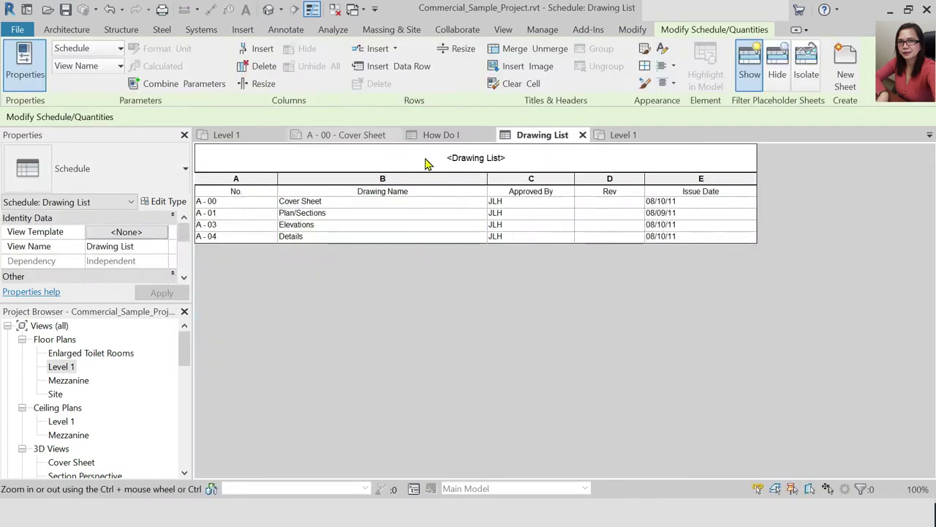
left_click(461, 162)
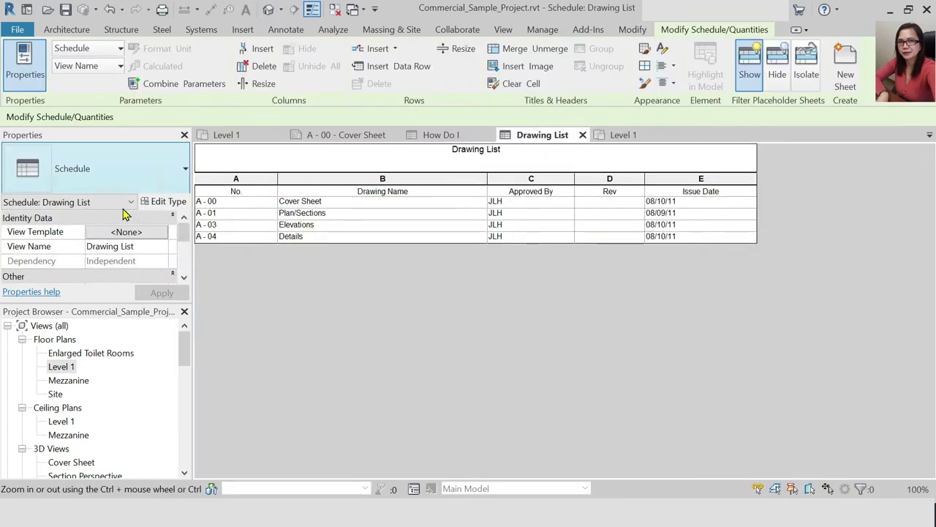
scroll(117, 248, "down", 3)
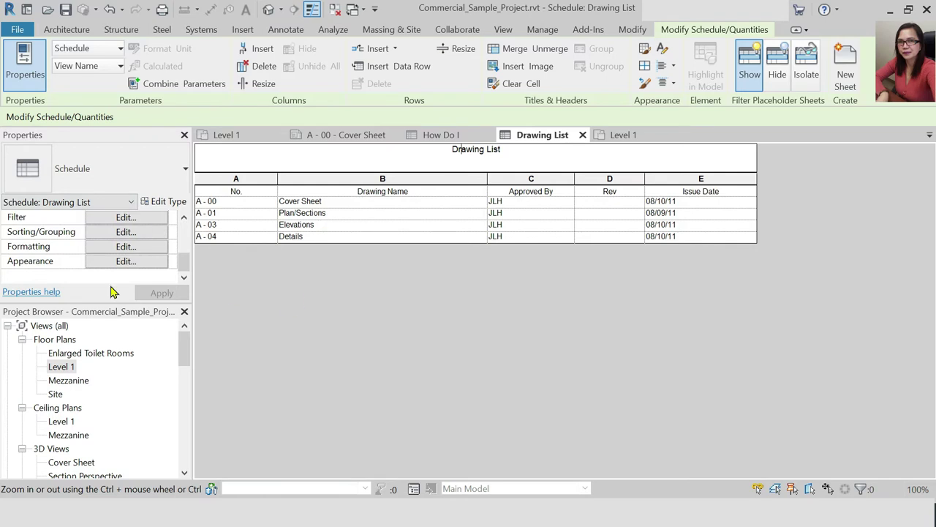
left_click(143, 263)
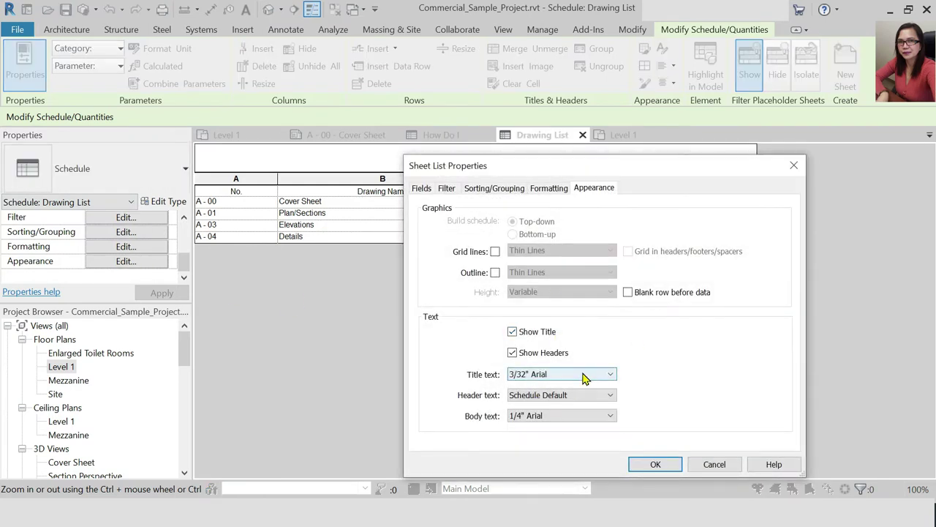
left_click(585, 377)
left_click(576, 395)
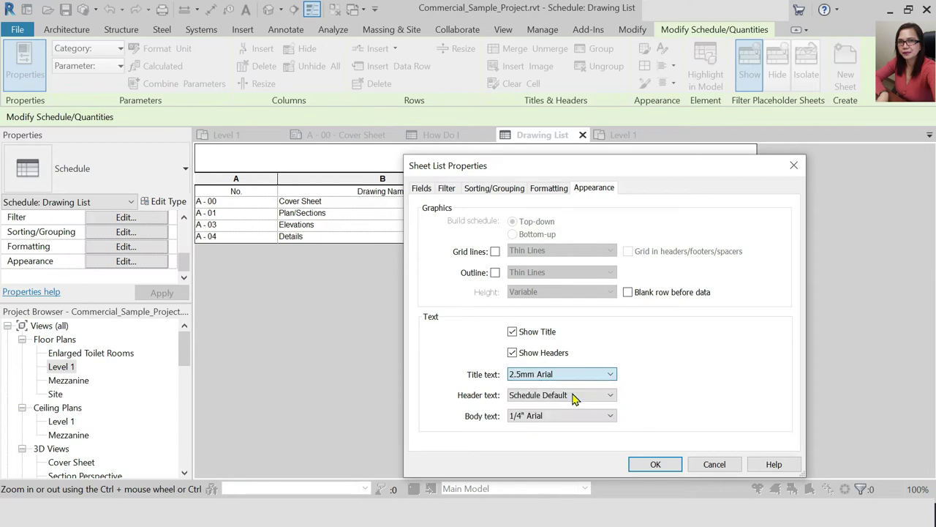
left_click(654, 464)
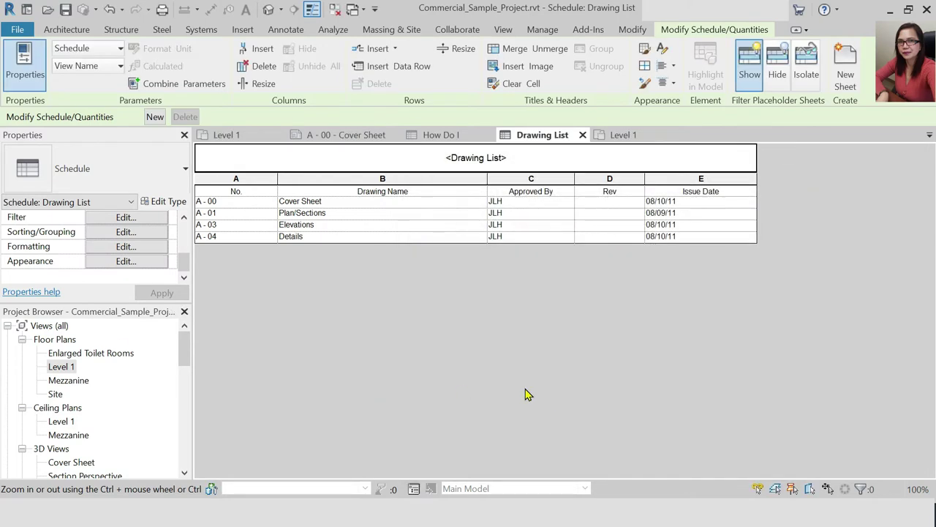
Go back to the Level 1 floor plan and rename the 2.5mm Arial text type as 12.5mm Arial
left_click(623, 134)
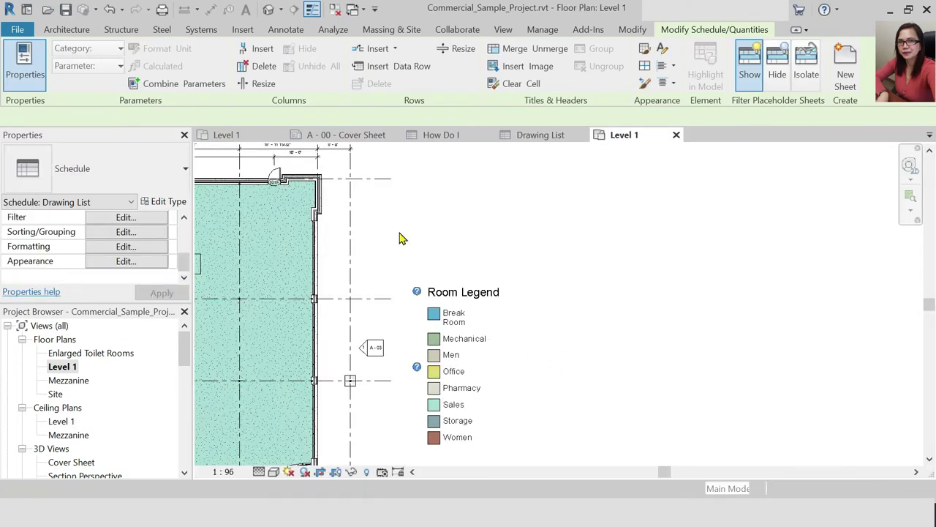
key("t")
key("x")
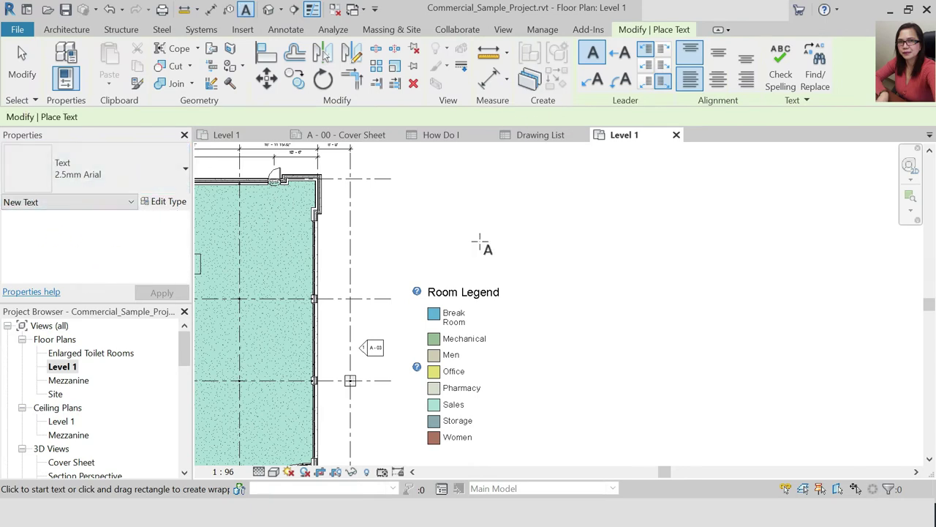
left_click(170, 202)
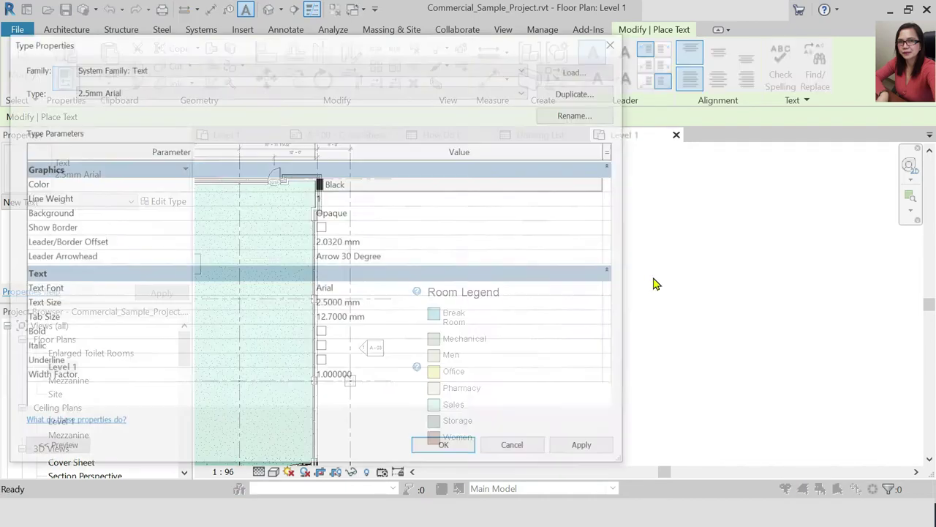
left_click(579, 113)
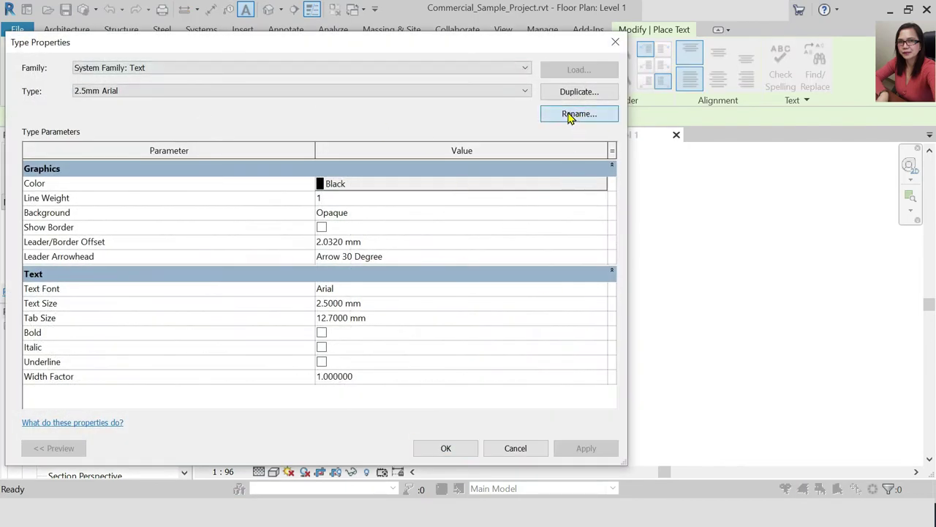
left_click(277, 255)
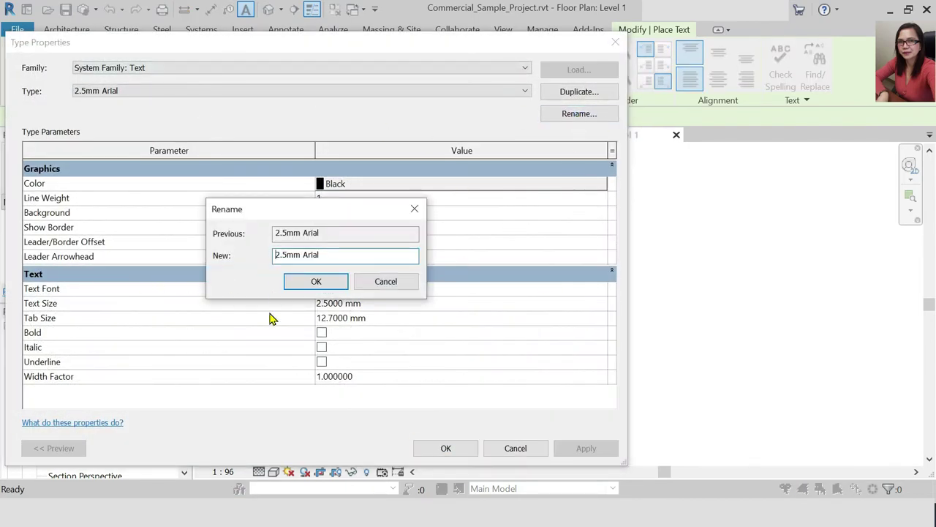
type("1")
left_click(317, 281)
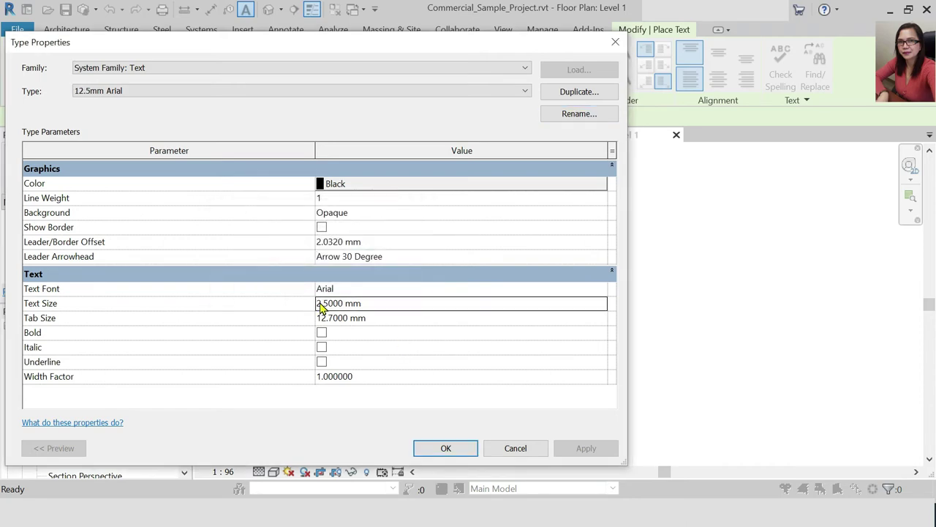
Set the renamed type's text size to 12.5 mm and check the title in the Drawing List schedule
type("1")
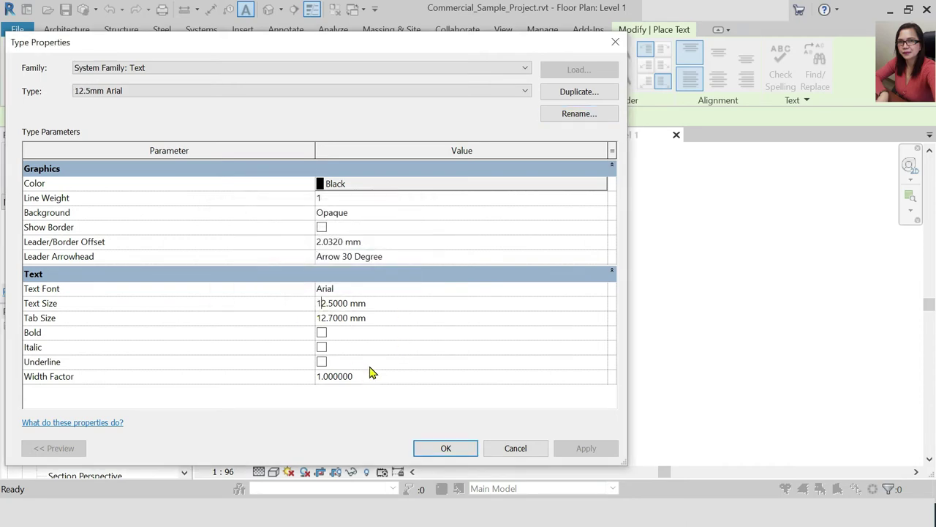
left_click(446, 448)
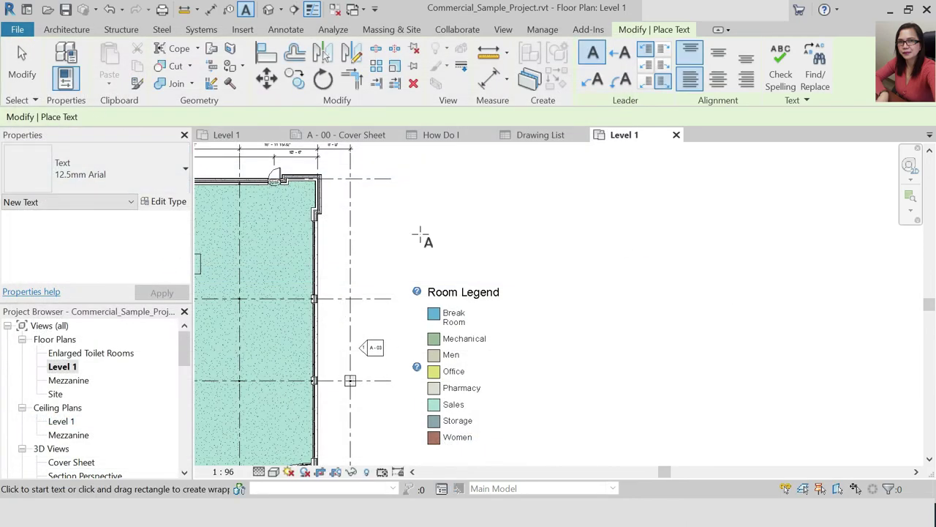
left_click(514, 137)
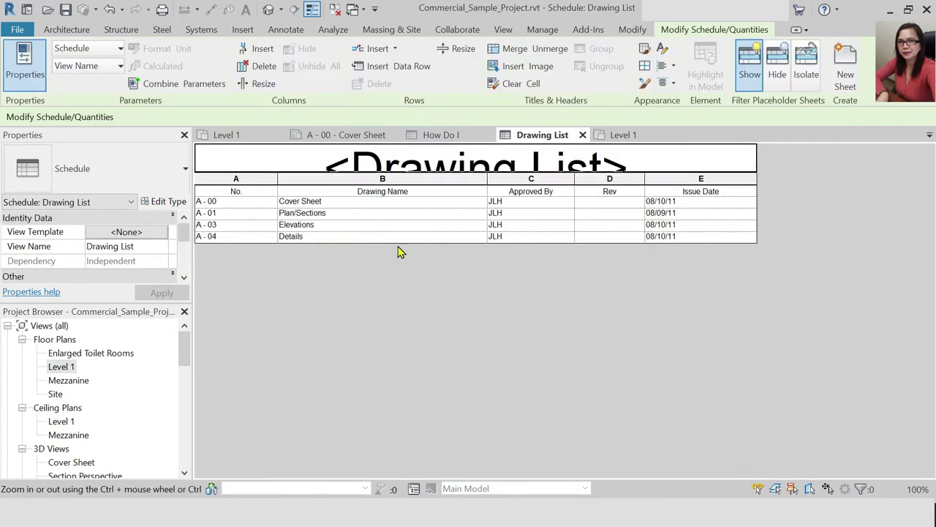
Return to the Level 1 floor plan and rename the 12.5mm Arial text type as 7.5mm Arial
left_click(618, 139)
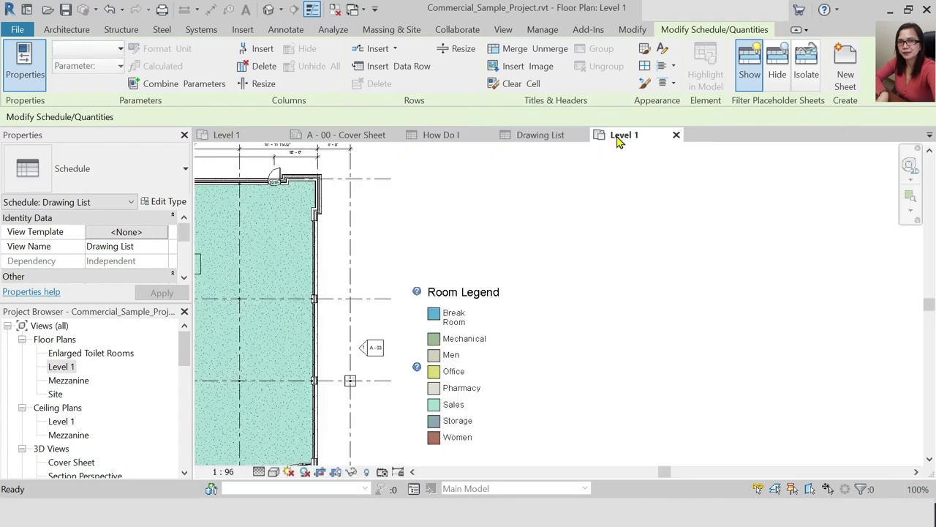
left_click(164, 203)
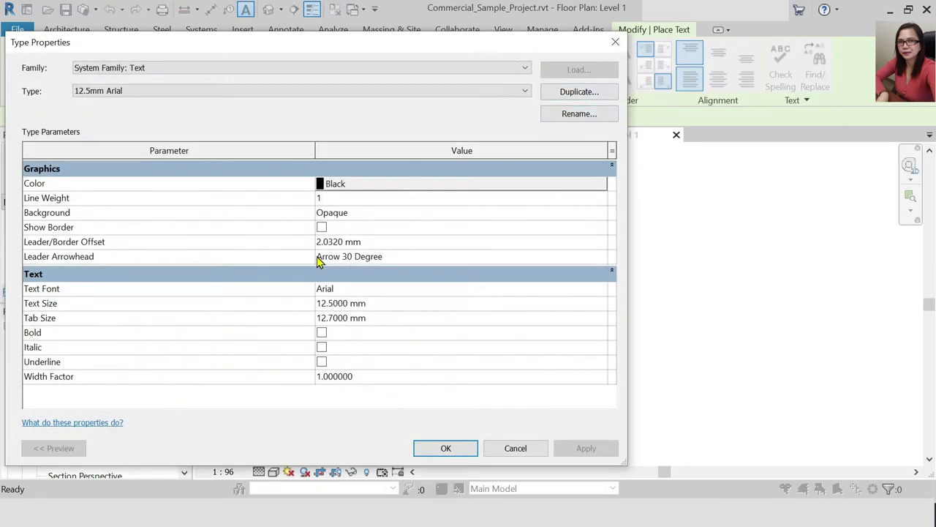
left_click(570, 113)
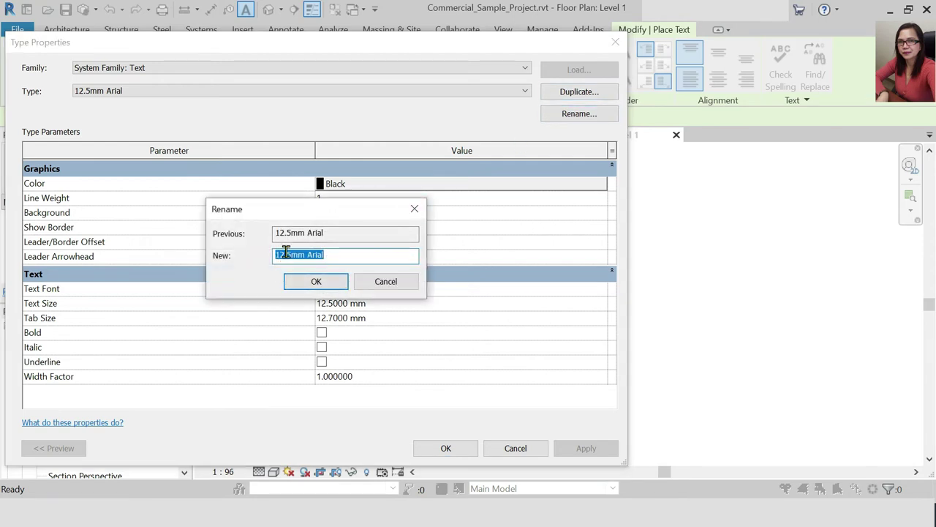
left_click_drag(285, 254, 229, 267)
type("7")
key("Return")
Set the renamed text type's text size to 7.5 mm and apply the type changes
left_click(325, 303)
left_click_drag(327, 302, 296, 305)
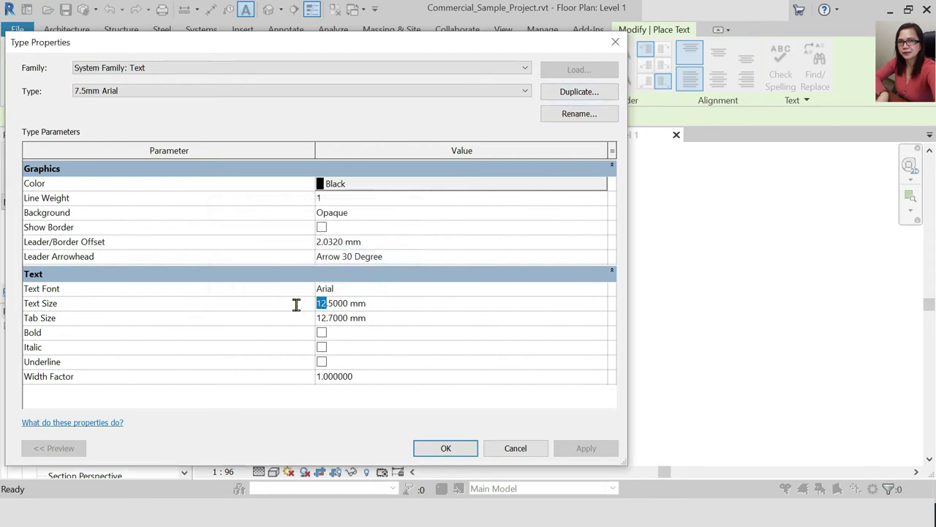
type("7")
left_click(441, 448)
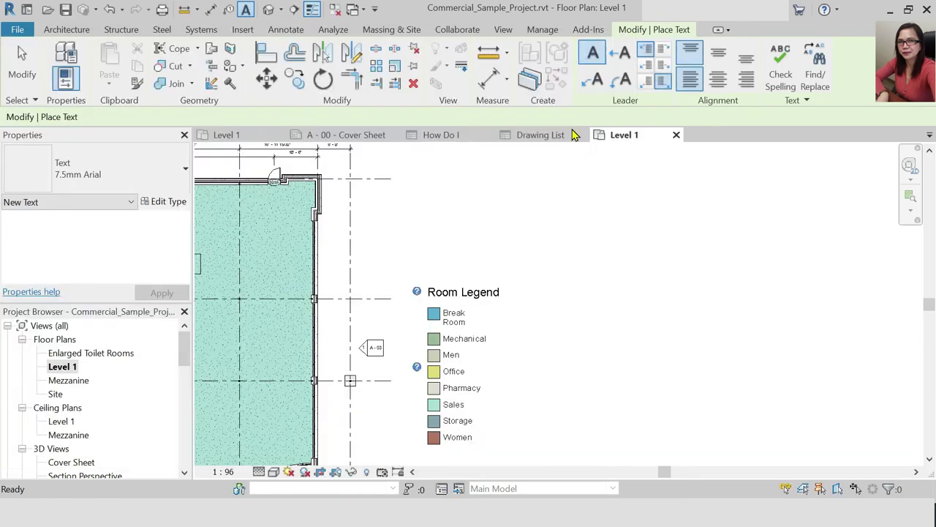
Go to the Drawing List schedule and apply 7.5mm Arial as its title text in the appearance settings
left_click(537, 135)
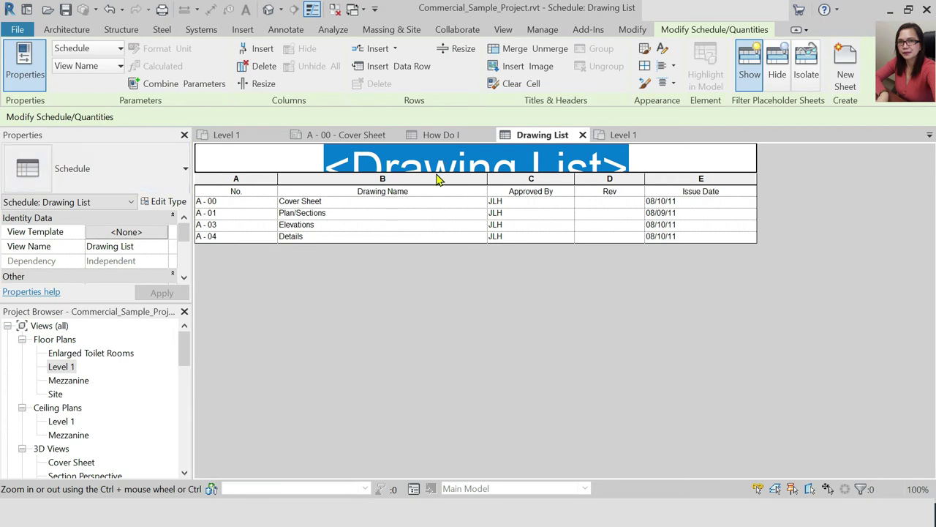
scroll(129, 245, "down", 2)
left_click(125, 261)
left_click(563, 375)
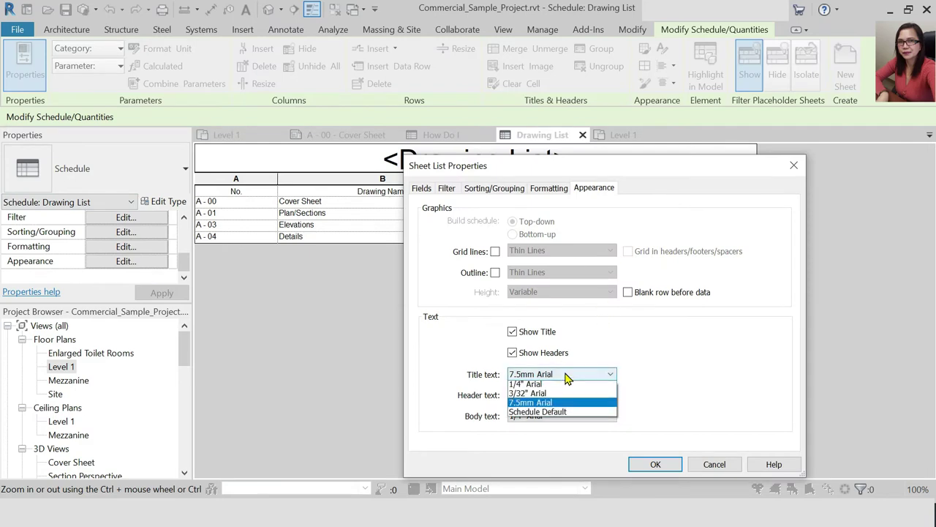
left_click(542, 400)
left_click(644, 465)
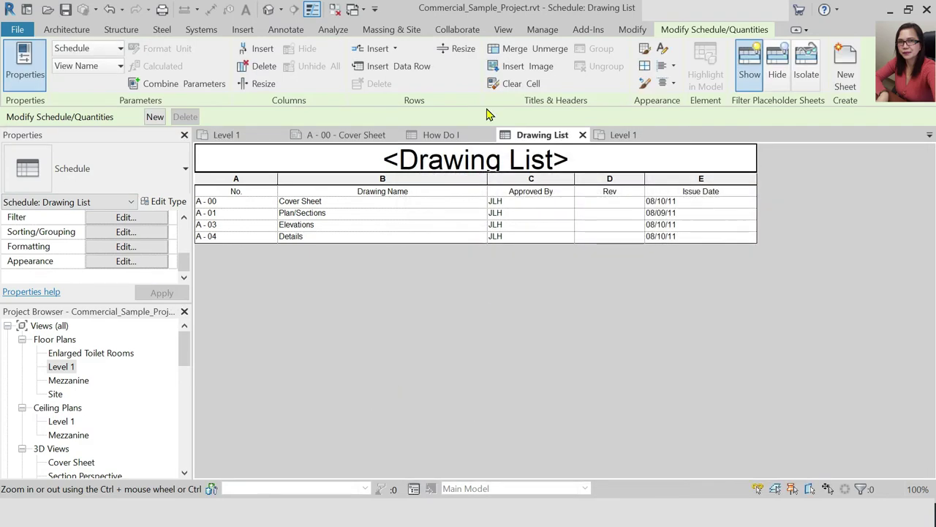
Go back to the Level 1 floor plan and duplicate the 7.5mm Arial text type as 5.0 mm Arial
left_click(614, 137)
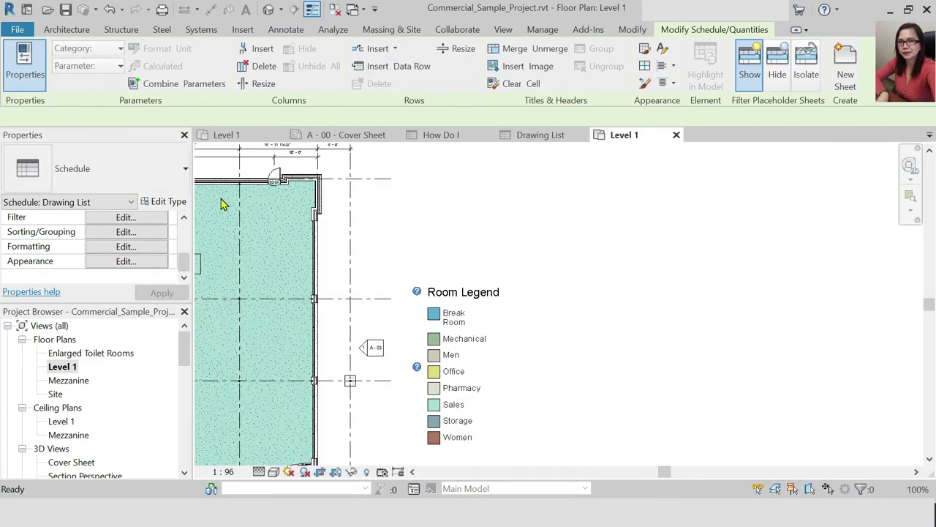
key("t")
key("x")
left_click(162, 188)
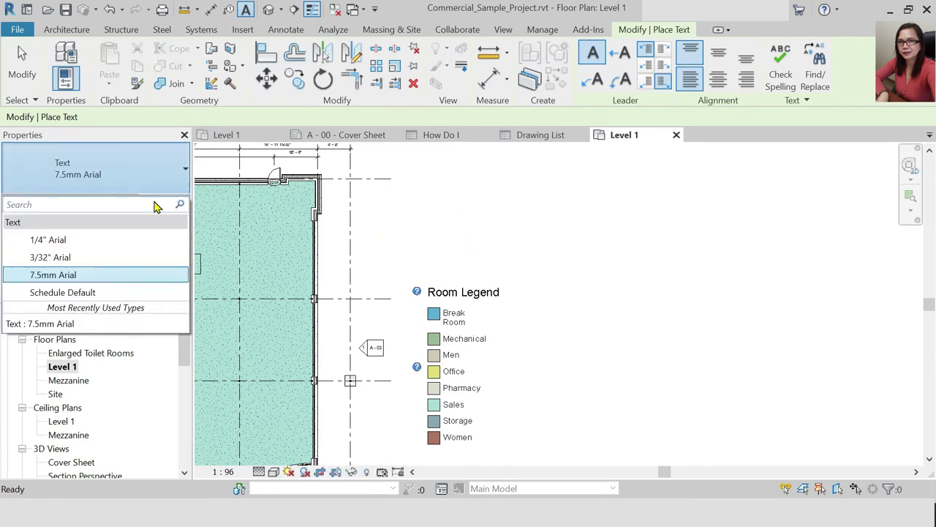
left_click(182, 173)
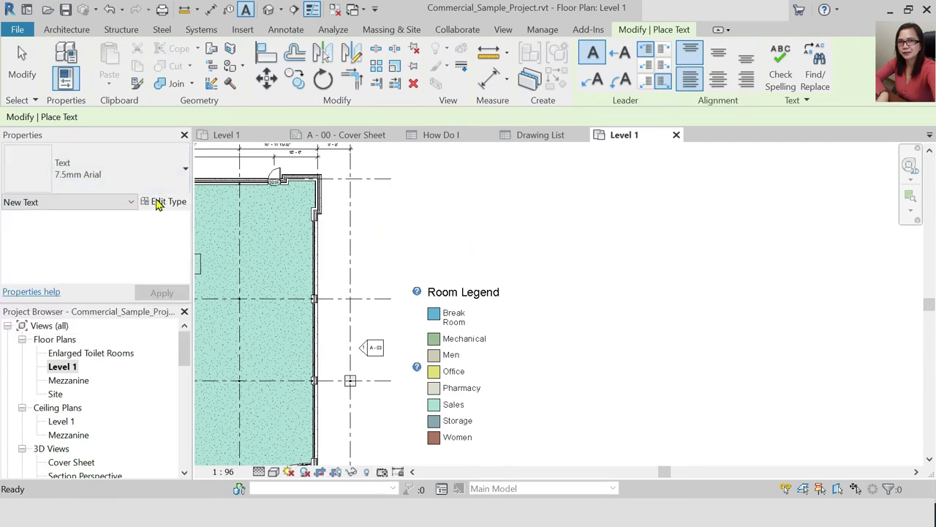
left_click(158, 202)
left_click(577, 93)
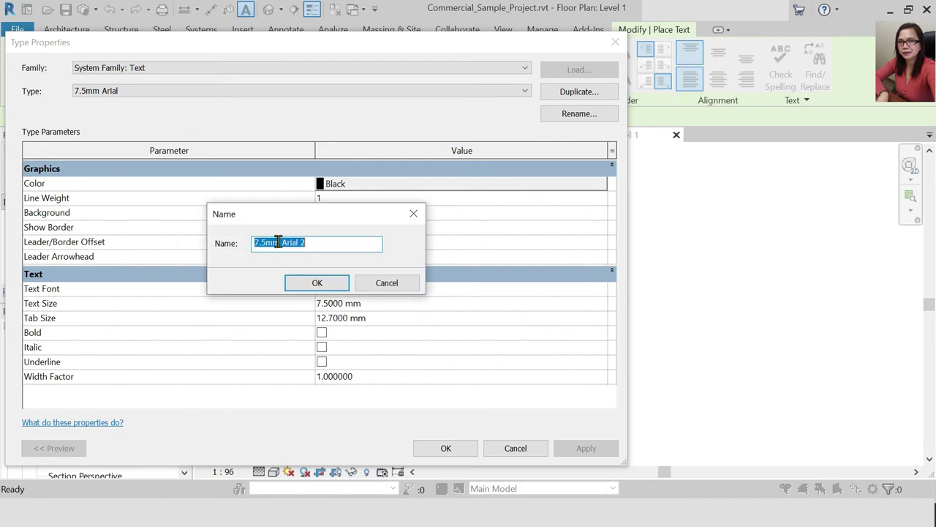
left_click_drag(265, 244, 189, 250)
type("5.0")
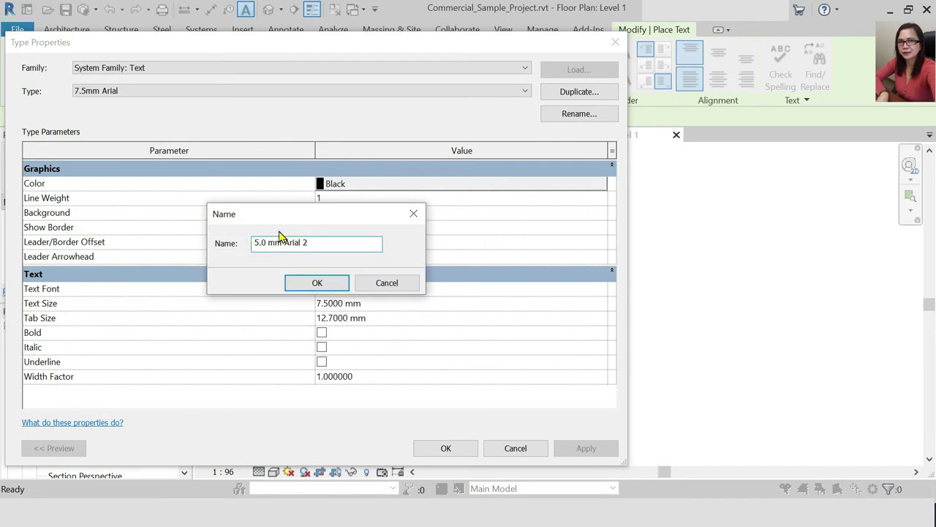
left_click(313, 285)
Set the duplicated text type's text size to 5 mm and apply the type changes
left_click_drag(326, 305, 257, 324)
type("5.")
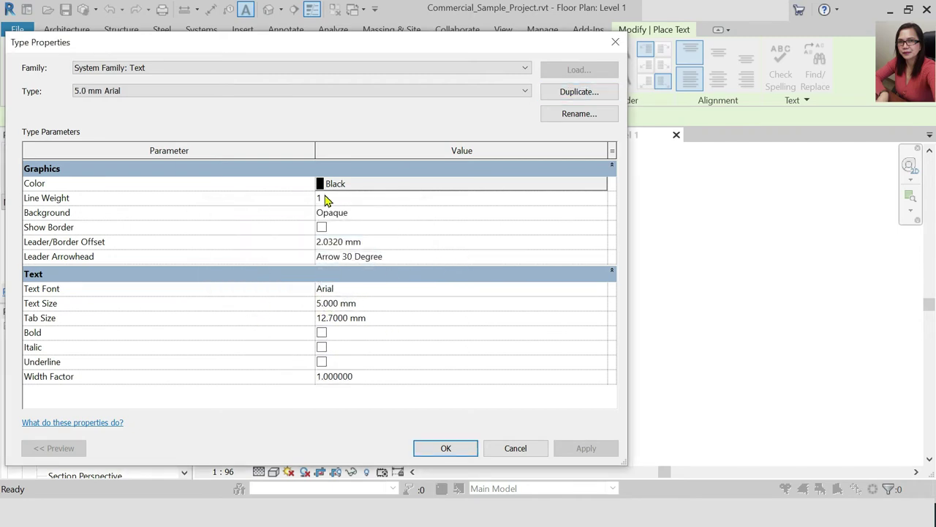
left_click(468, 447)
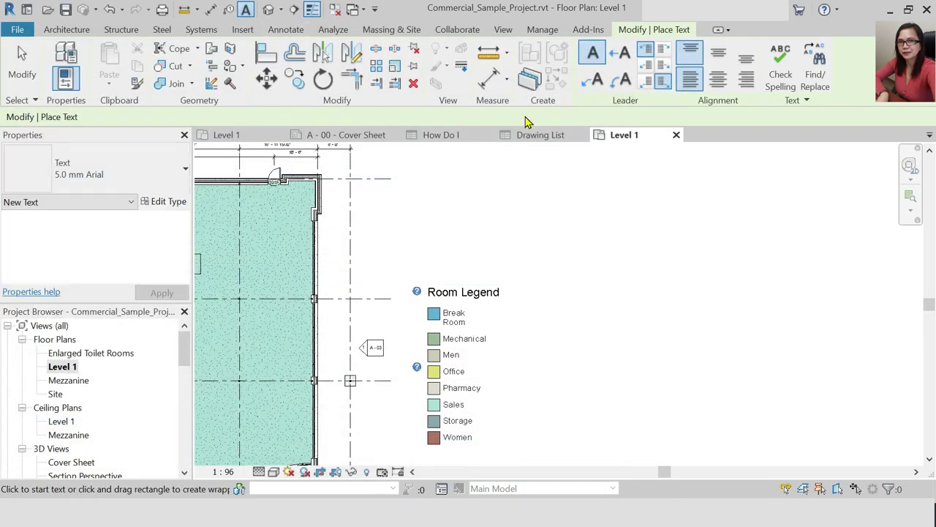
Return to the Drawing List schedule and set its title text to 5.0 mm Arial in the appearance settings
left_click(540, 135)
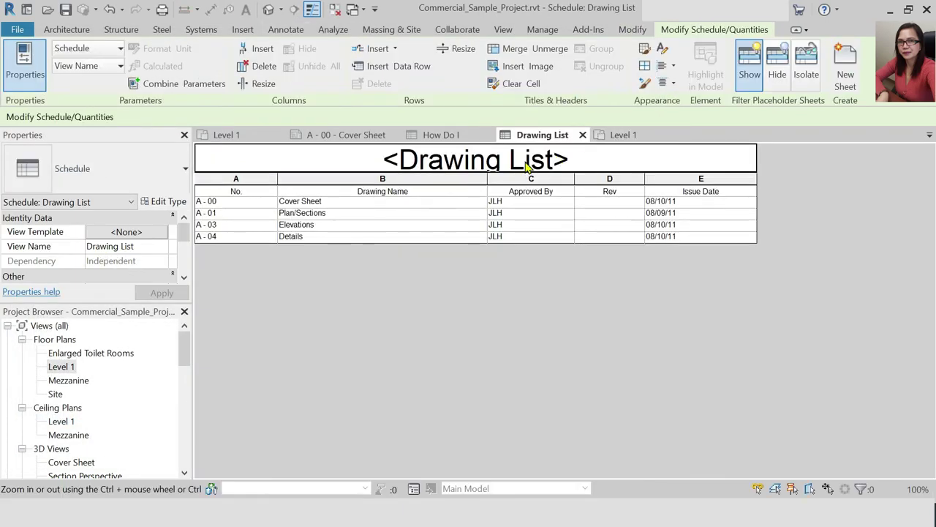
scroll(117, 234, "down", 2)
left_click(121, 261)
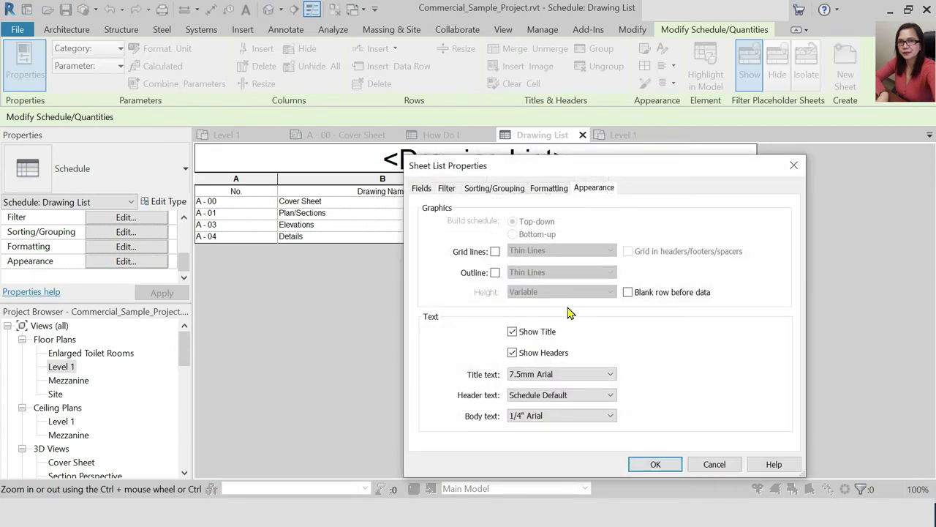
left_click(582, 374)
left_click(578, 401)
left_click(643, 464)
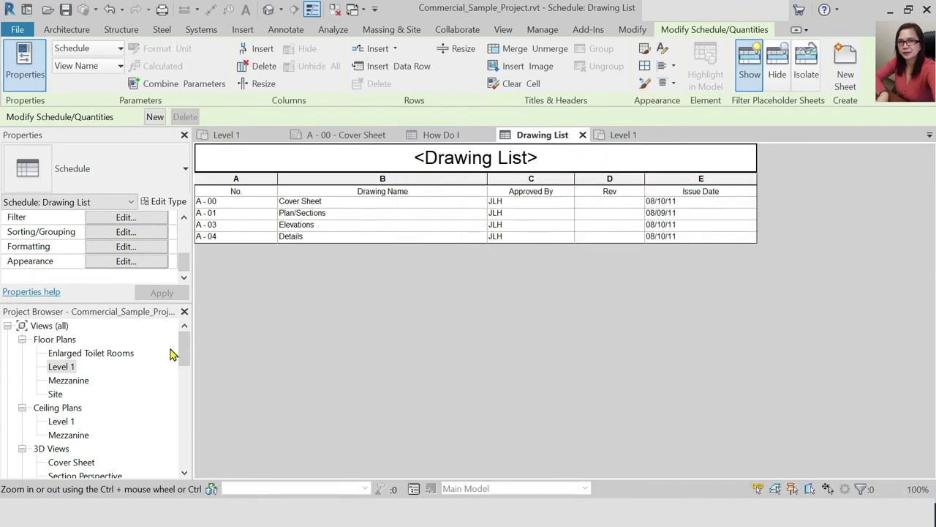
Switch to the A - 00 Cover Sheet and examine how the Drawing List's title, headers and rows look there
left_click(347, 136)
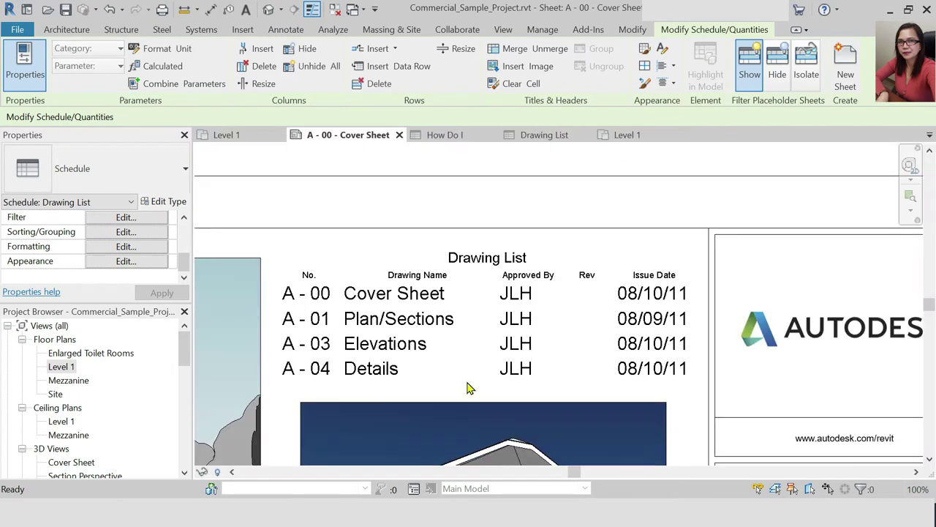
key("t")
key("x")
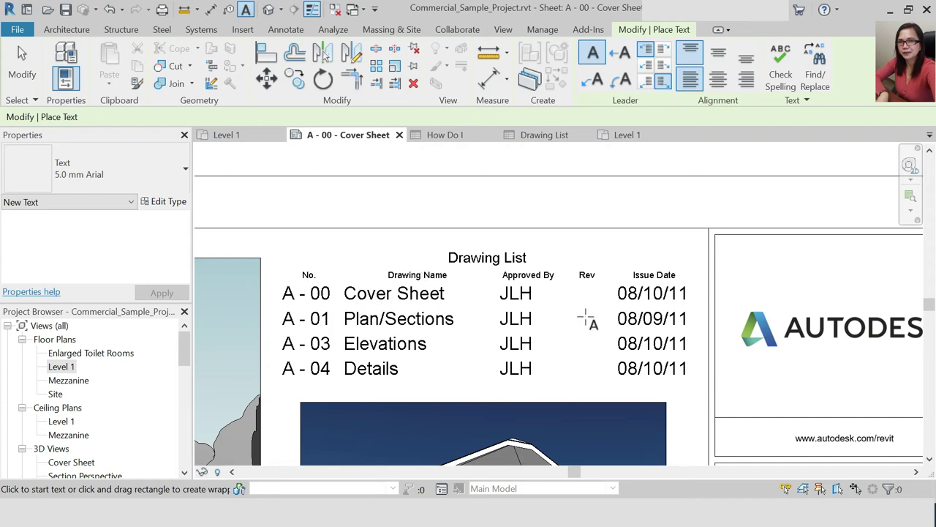
key("Escape")
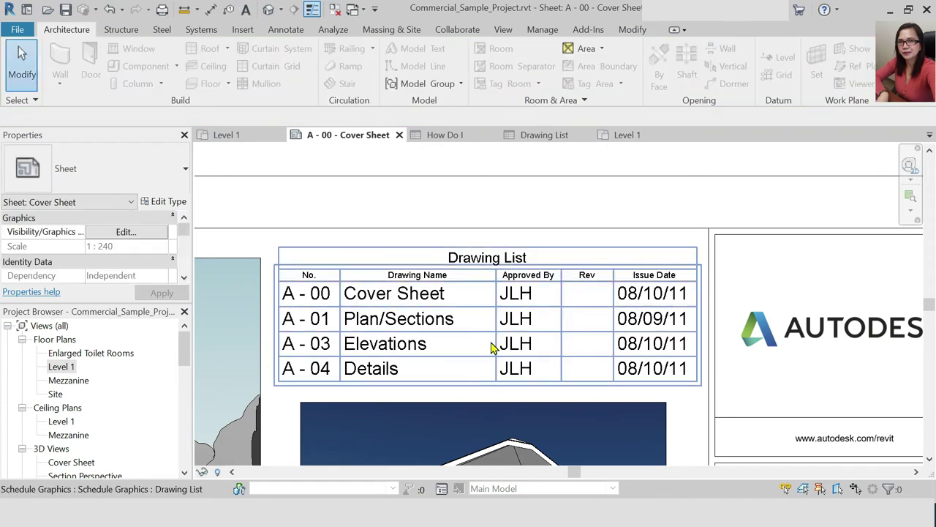
left_click(407, 312)
left_click(530, 215)
left_click(287, 326)
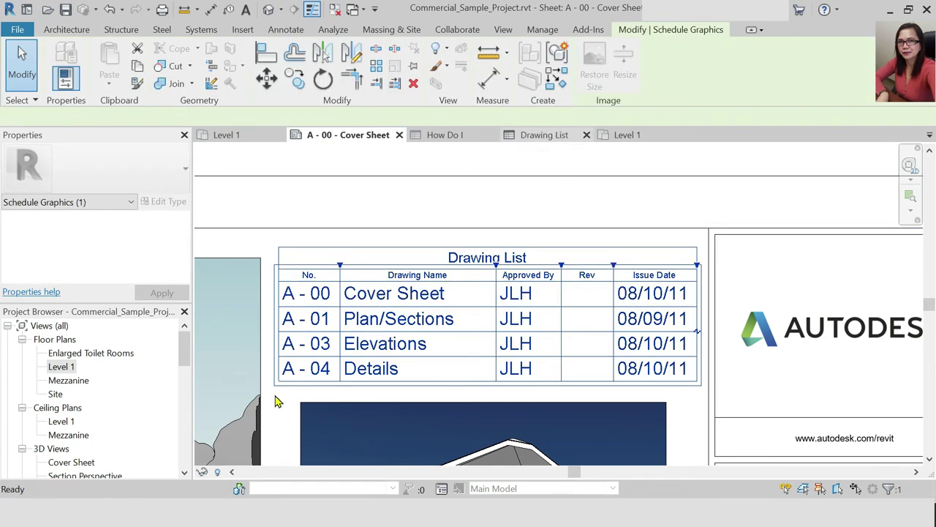
Open the Drawing List from the sheet and enable thin grid lines, a thin outline and the grid in headers/footers/spacers
double_click(408, 254)
scroll(137, 246, "down", 3)
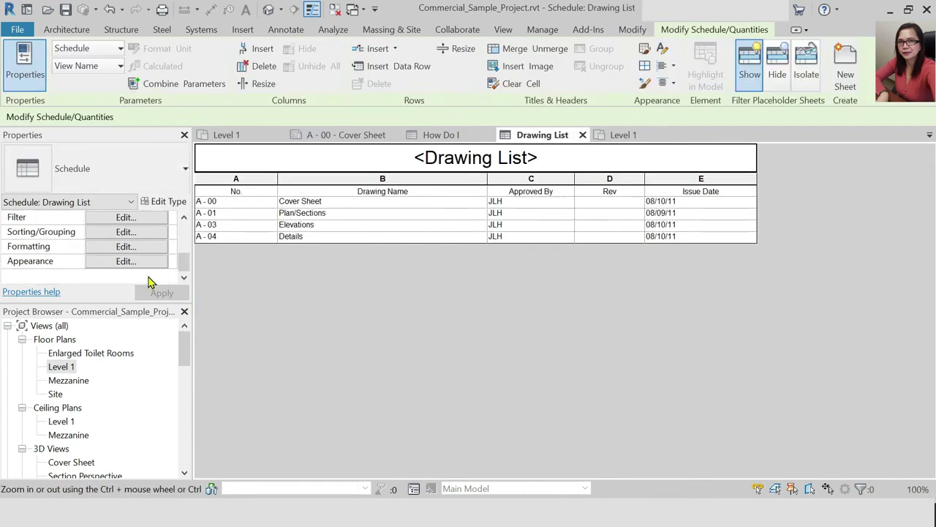
left_click(147, 261)
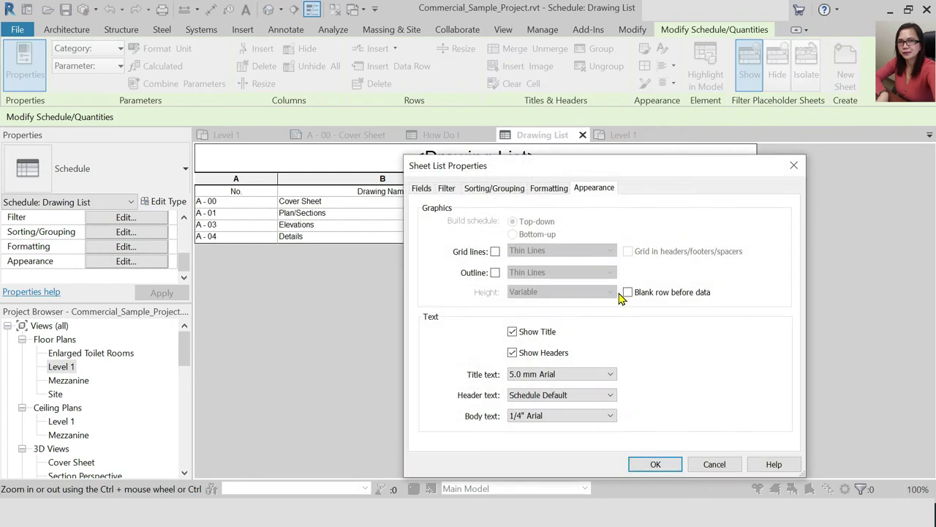
left_click(495, 253)
left_click(495, 272)
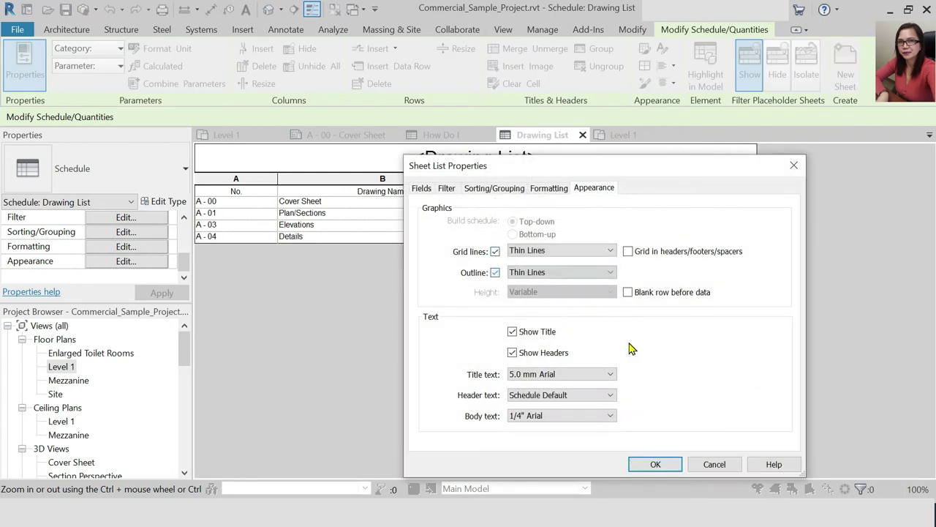
left_click(628, 252)
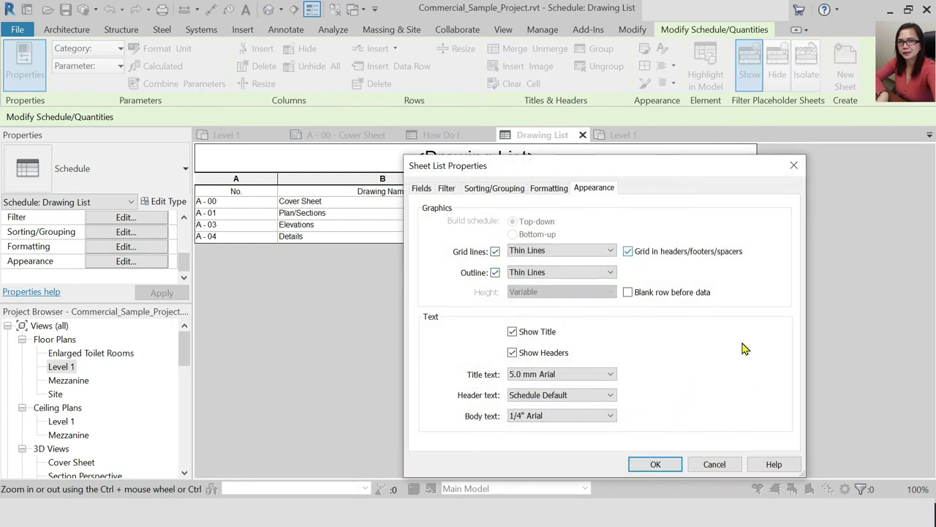
Set the Drawing List's header text to 1/4" Arial and body text to 3/32" Arial, and apply the appearance settings
left_click(585, 418)
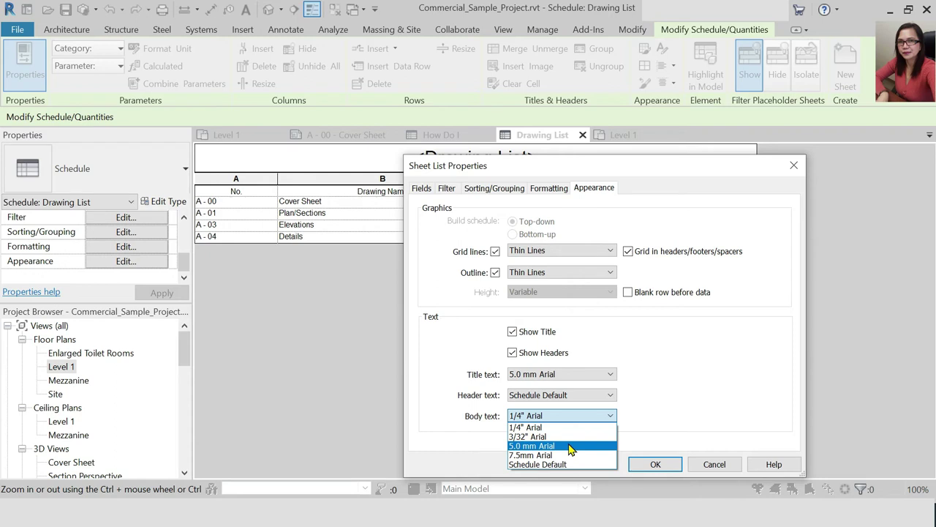
left_click(585, 401)
left_click(588, 397)
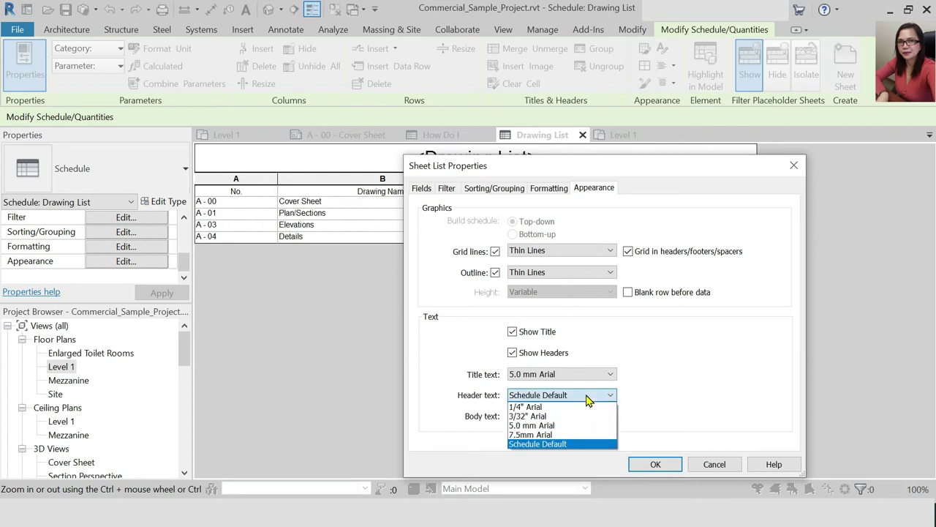
left_click(552, 416)
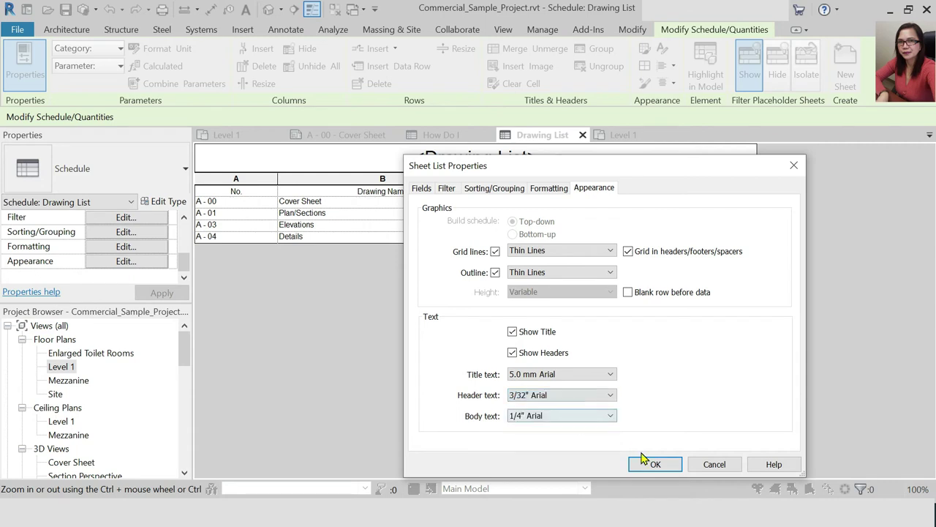
left_click(576, 399)
left_click(556, 407)
left_click(590, 415)
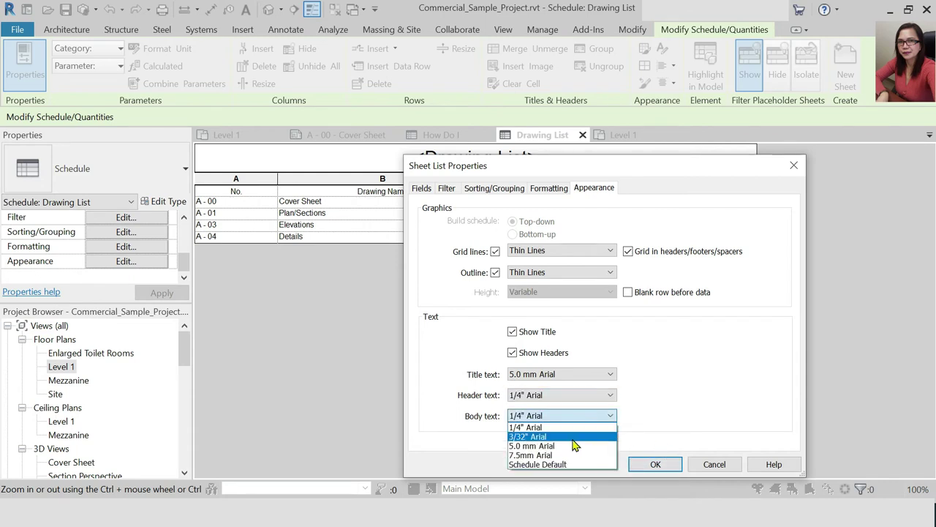
left_click(572, 437)
left_click(656, 464)
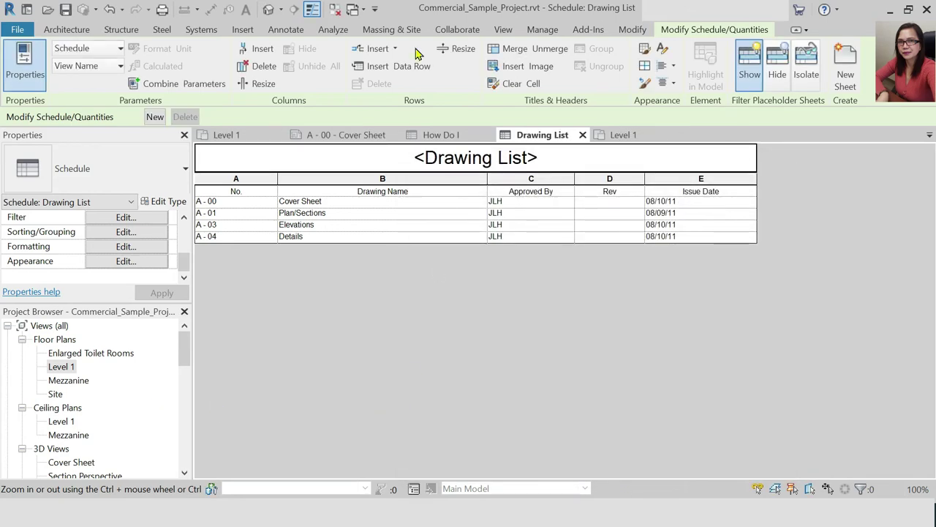
Examine the Drawing List's grid and text sizes on the A - 00 Cover Sheet, and return to the schedule
left_click(344, 135)
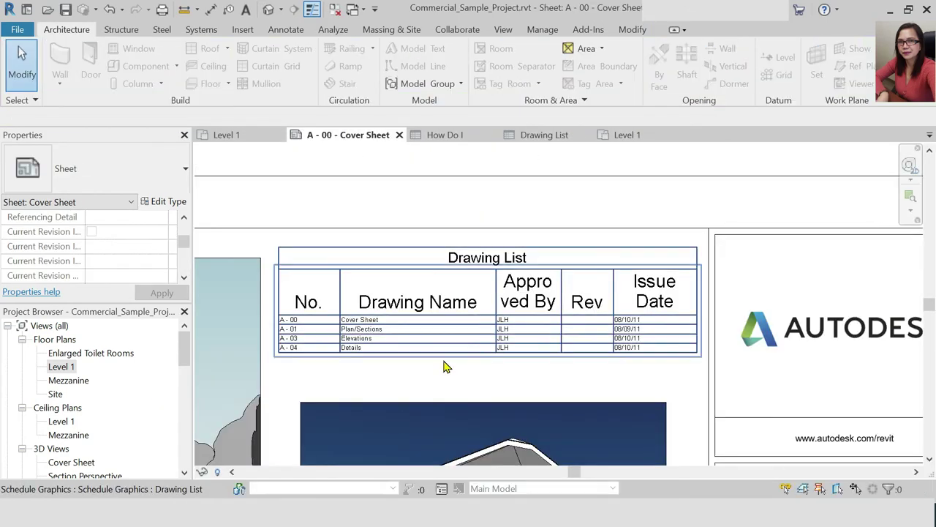
scroll(442, 366, "up", 3)
left_click(409, 300)
scroll(408, 307, "down", 2)
scroll(404, 329, "up", 2)
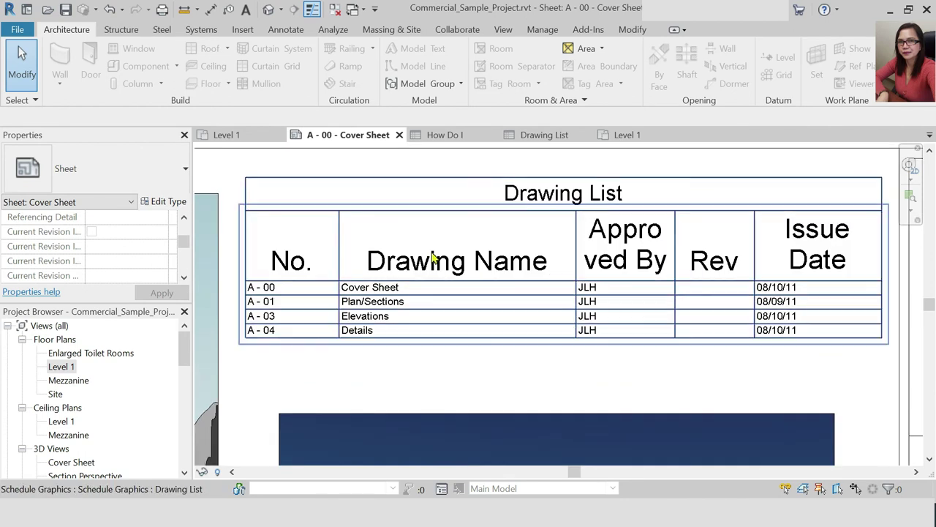
key("Escape")
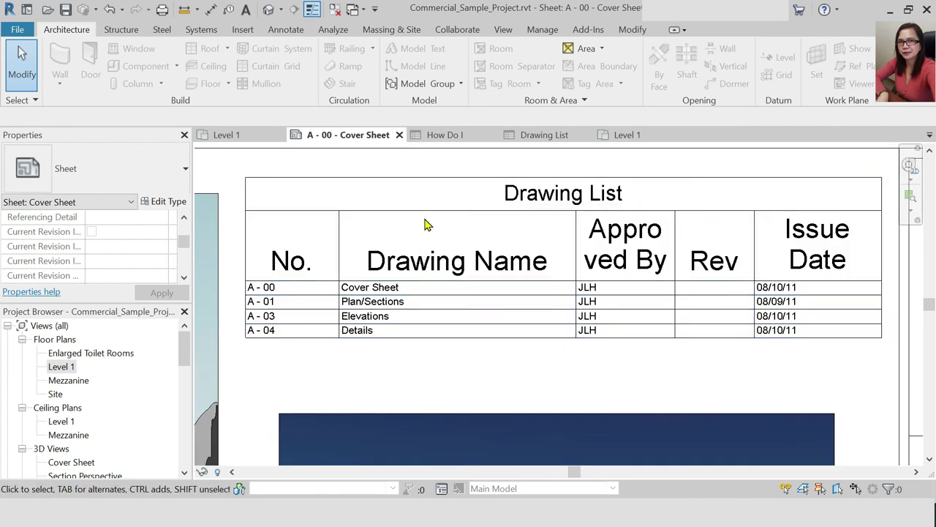
left_click(535, 137)
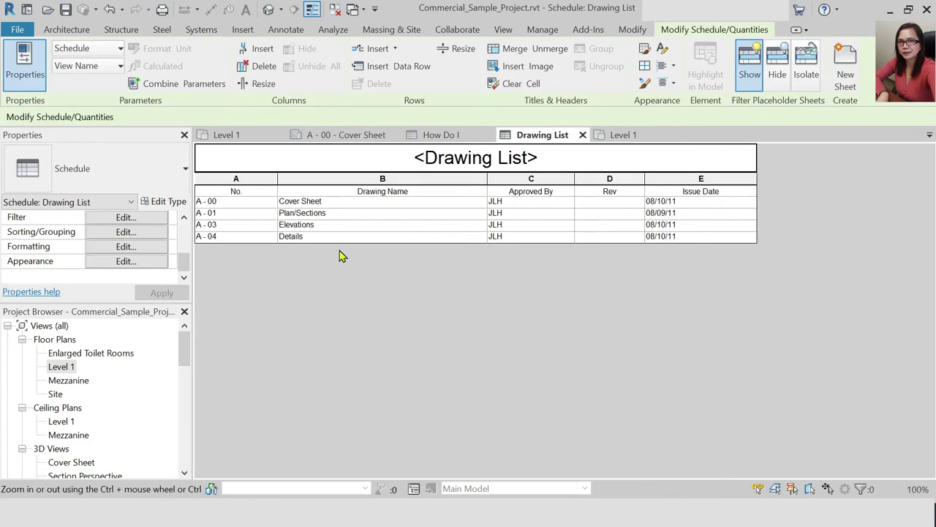
Set the Drawing List's header text to 3/32" Arial, apply it, and check the schedule on the A - 00 Cover Sheet
left_click(136, 266)
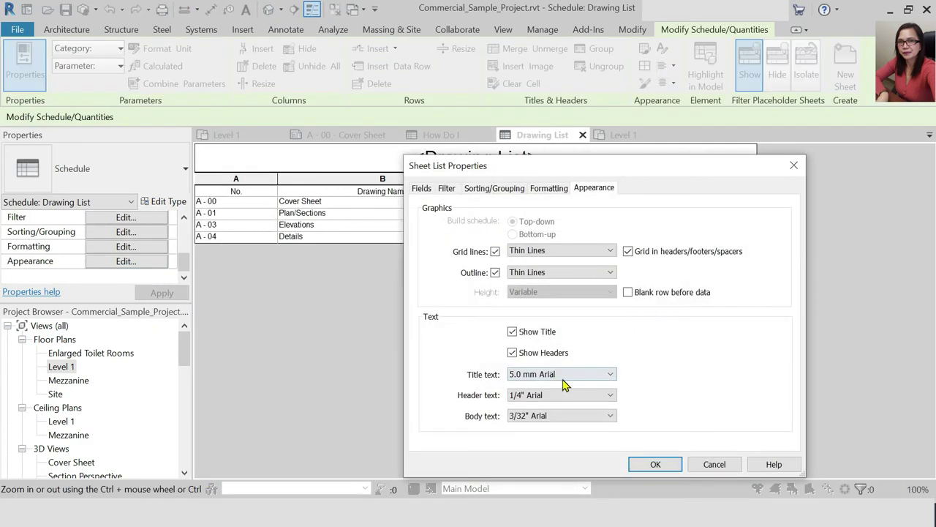
left_click(533, 395)
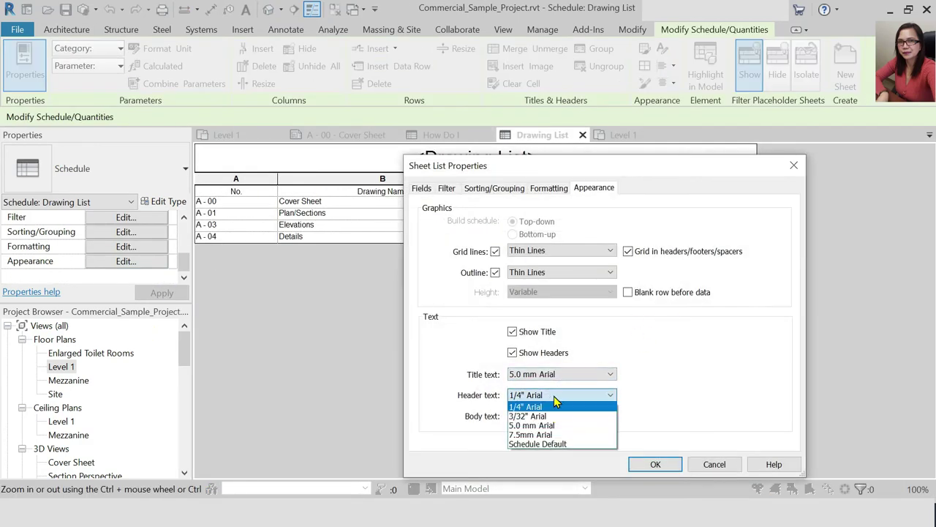
left_click(533, 416)
left_click(656, 465)
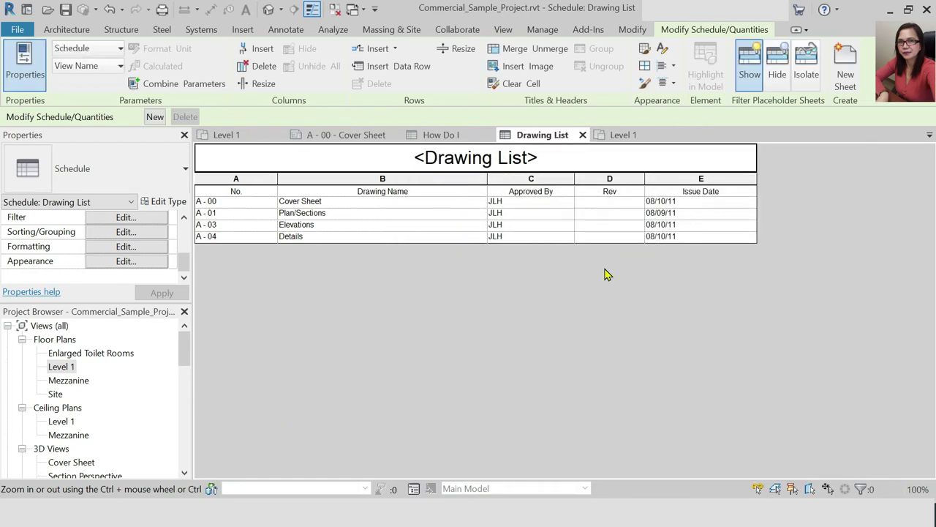
left_click(355, 136)
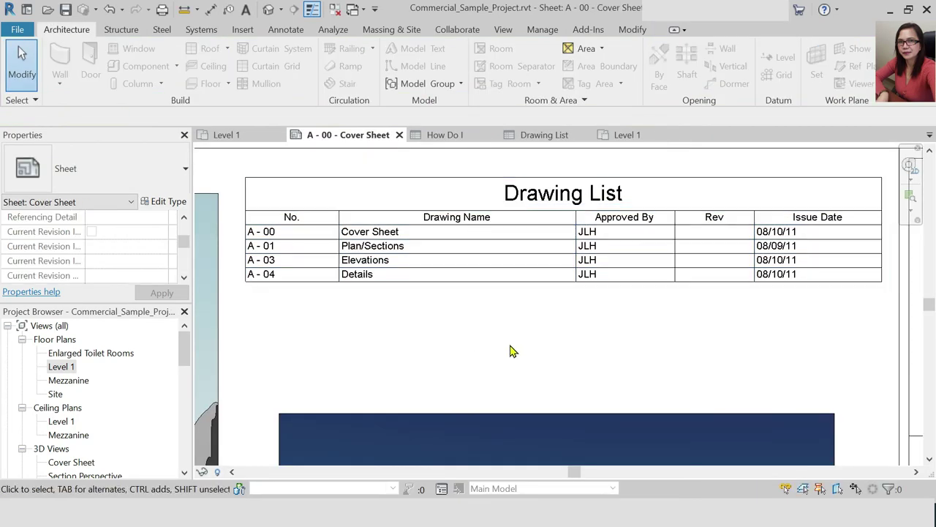
scroll(498, 217, "down", 3)
scroll(494, 200, "up", 2)
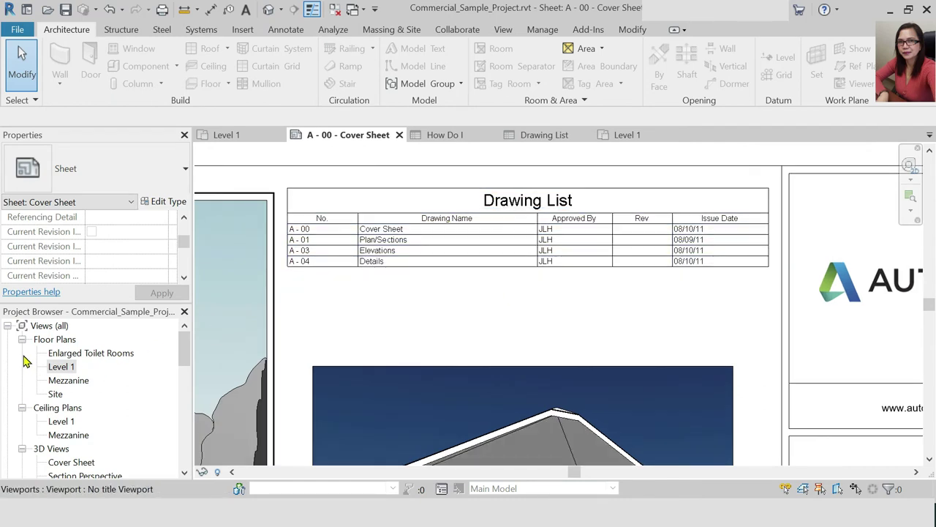
Collapse the project's list of views to reach the schedules and sheets, and show the whole A - 00 Cover Sheet
left_click(11, 330)
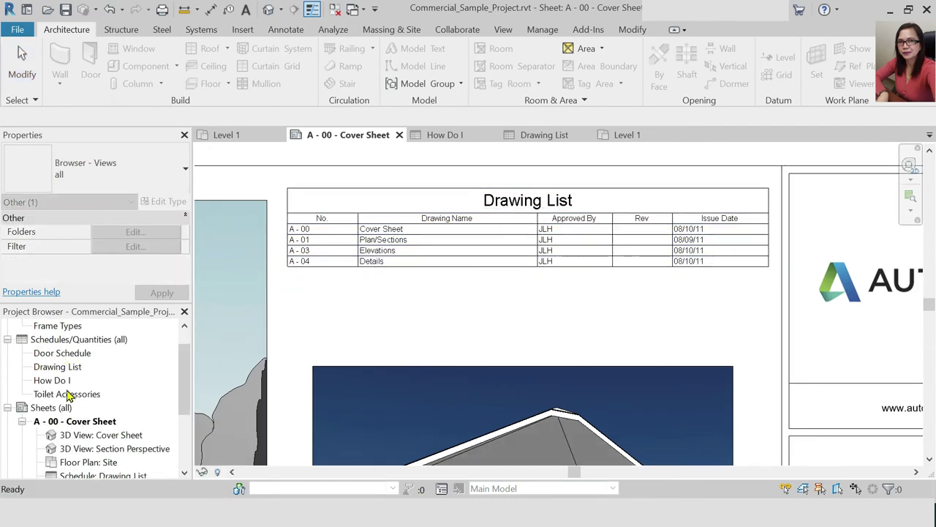
scroll(67, 393, "down", 1)
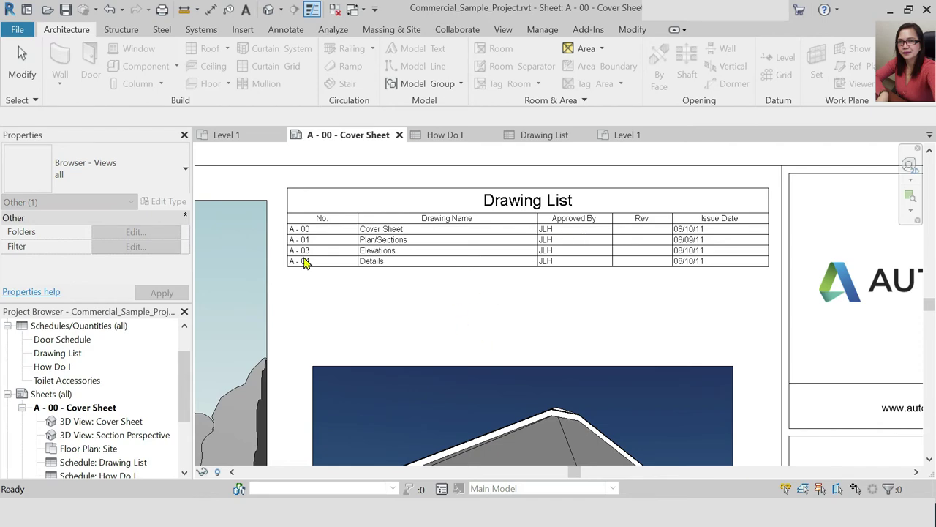
scroll(545, 242, "down", 5)
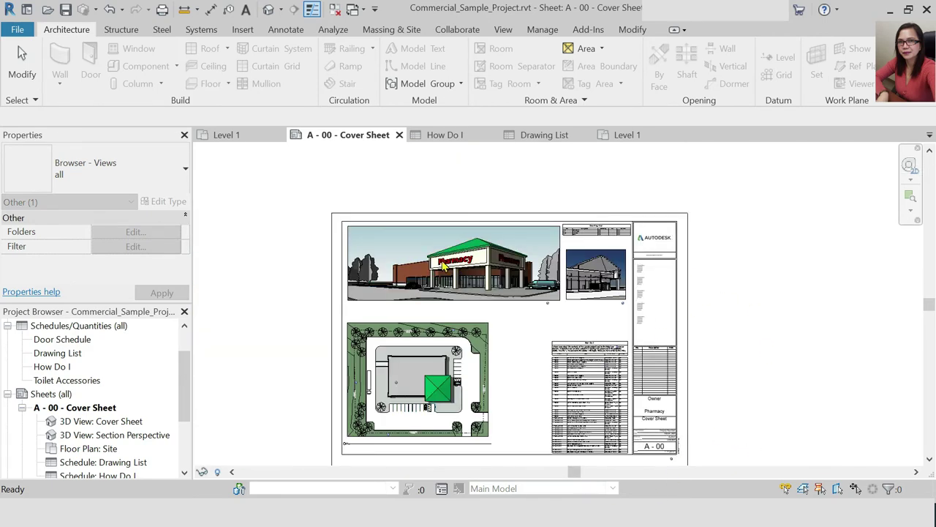
scroll(443, 267, "up", 1)
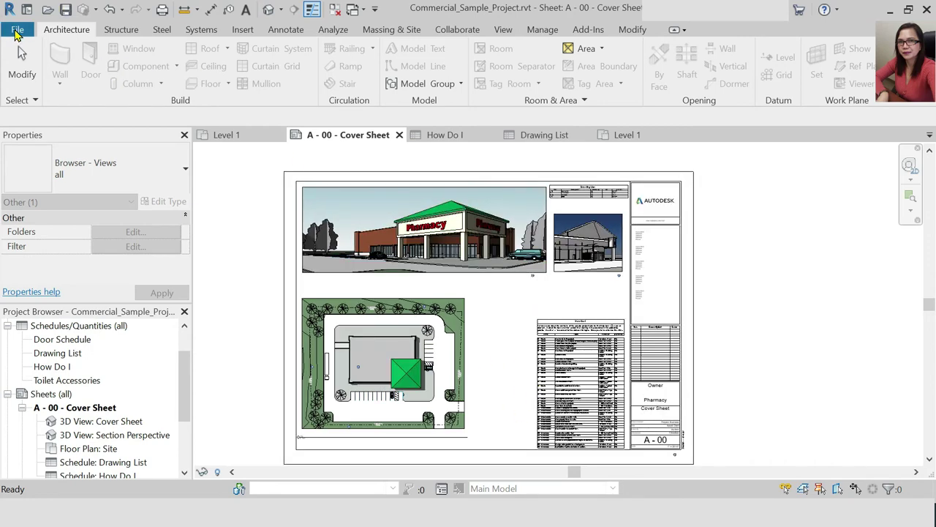
Start printing the project and choose Microsoft Print to PDF as the printer
left_click(16, 32)
mouse_move(93, 307)
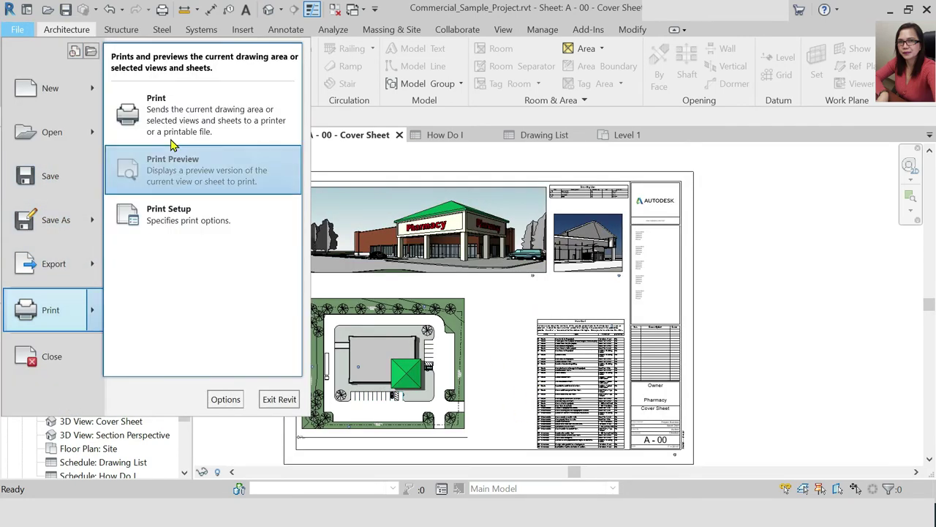
left_click(170, 136)
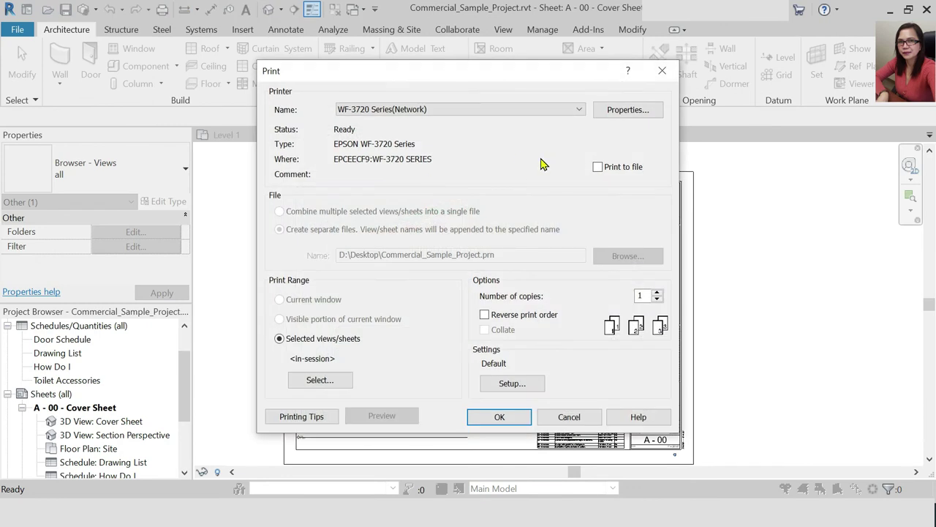
left_click(484, 111)
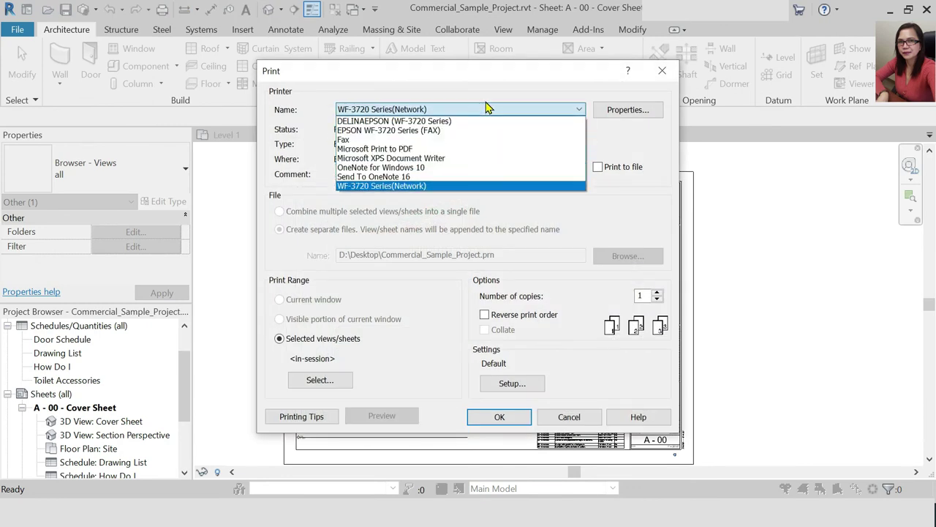
left_click(430, 150)
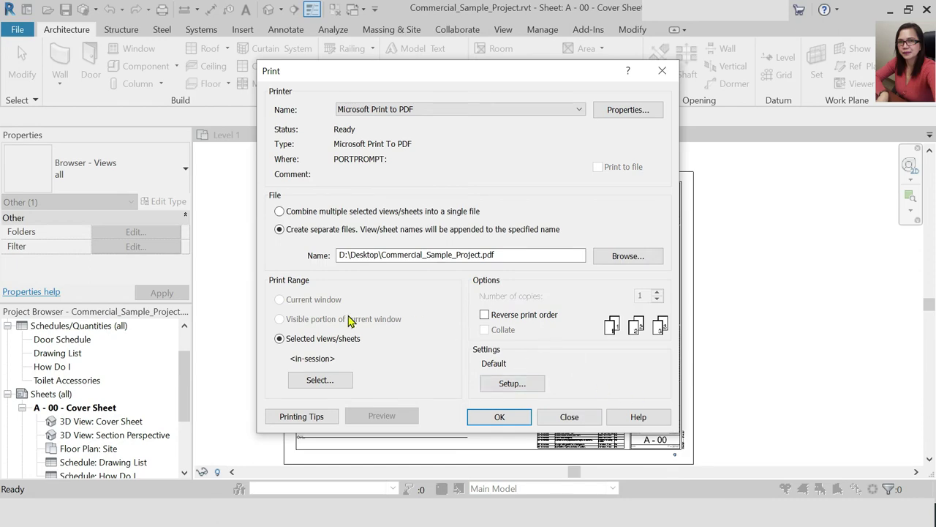
Set up the print with A3 paper, placement offset from the corner with no margin, and High raster quality
left_click(503, 383)
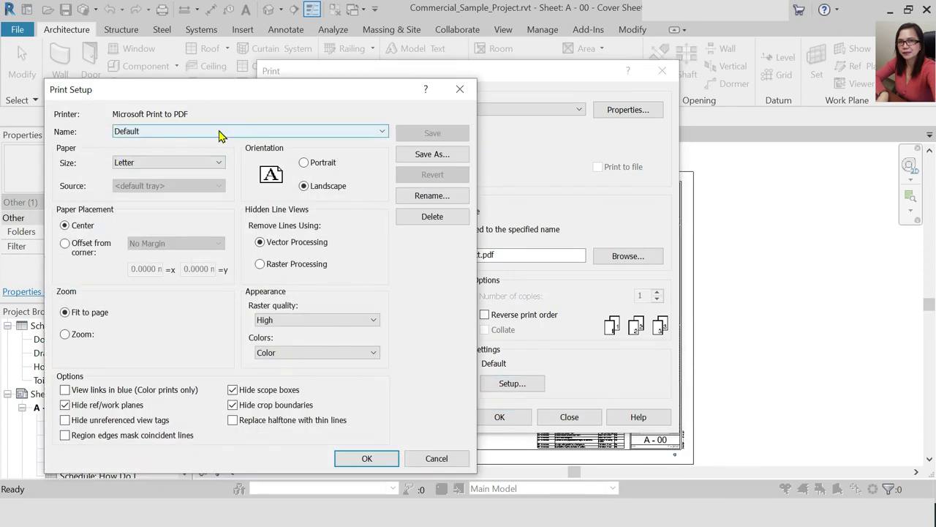
left_click(191, 162)
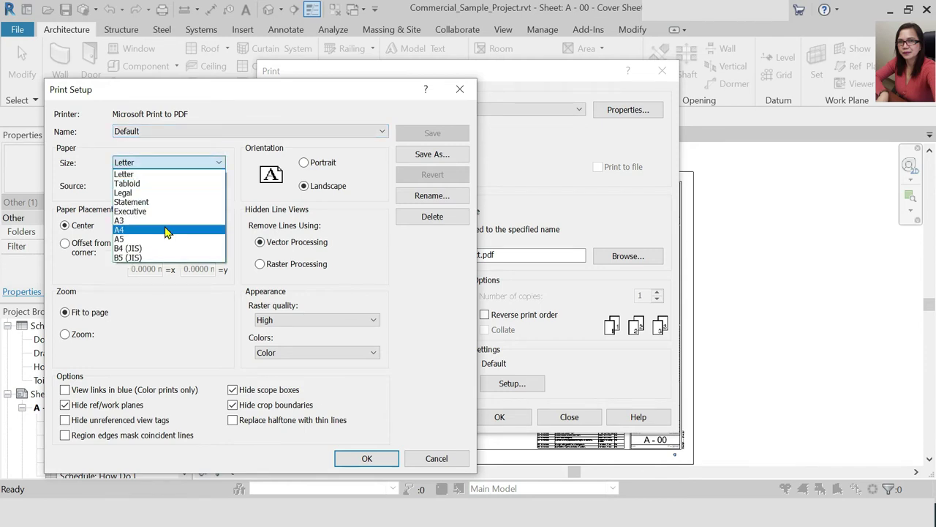
left_click(168, 223)
left_click(65, 244)
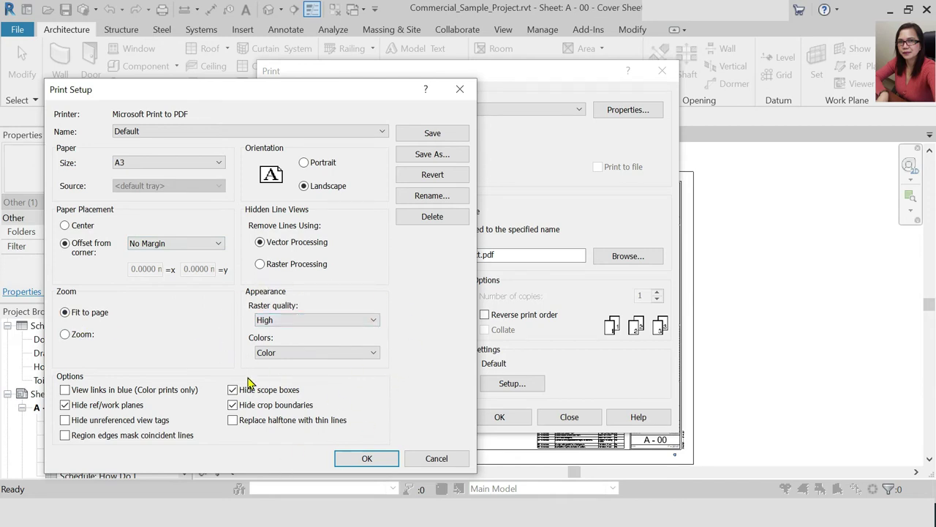
left_click(355, 322)
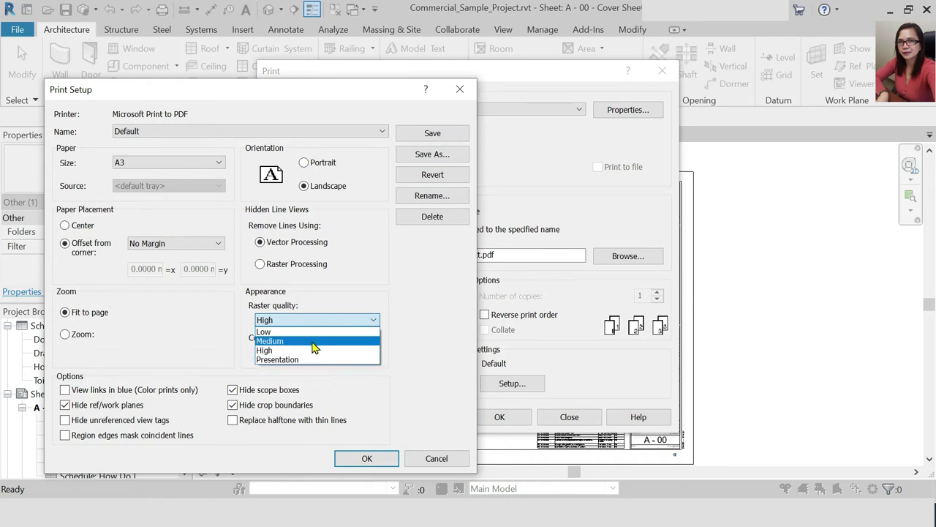
left_click(337, 350)
left_click(372, 458)
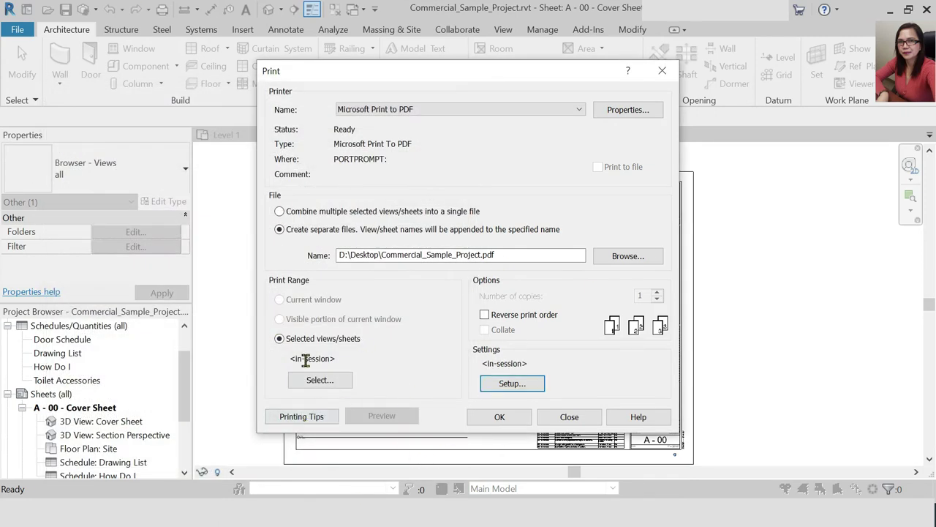
Combine the output into a single file and include only sheets A - 00, A - 01, A - 03 and A - 04
left_click(302, 228)
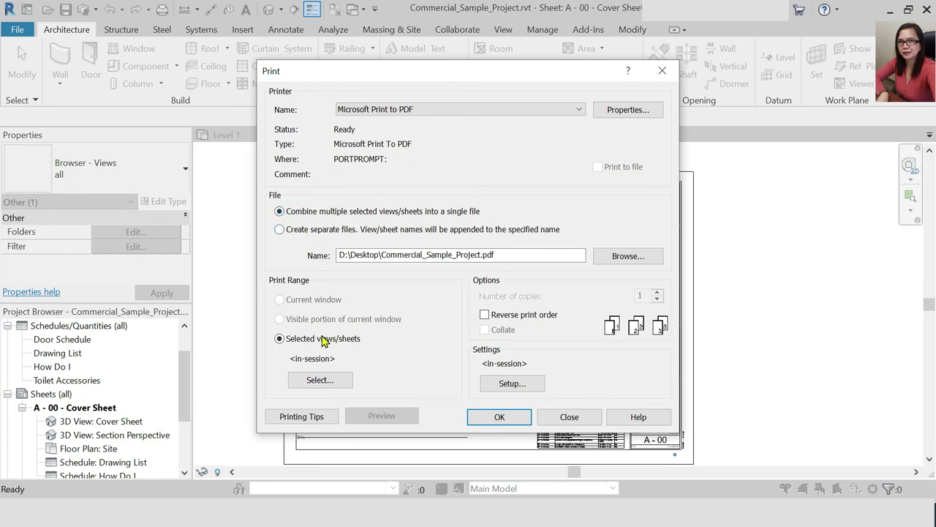
left_click(314, 380)
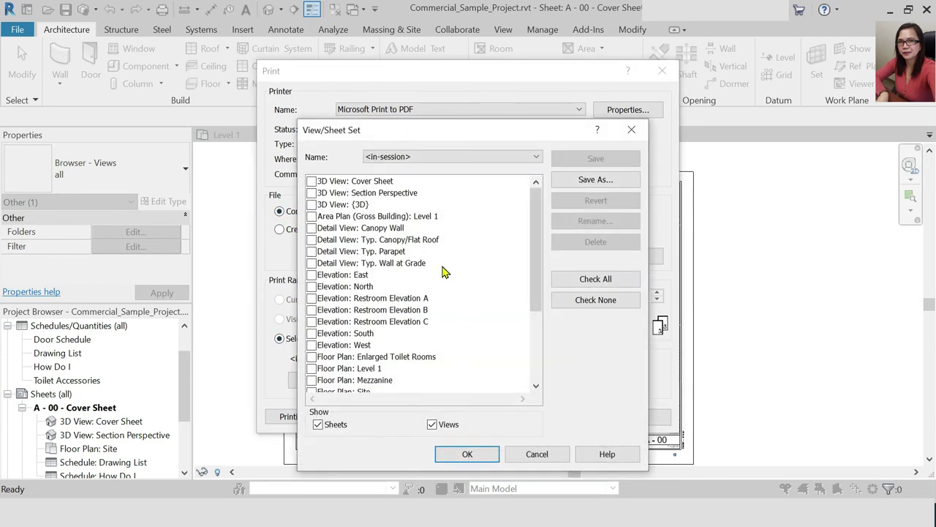
left_click(594, 301)
left_click_drag(534, 251, 529, 357)
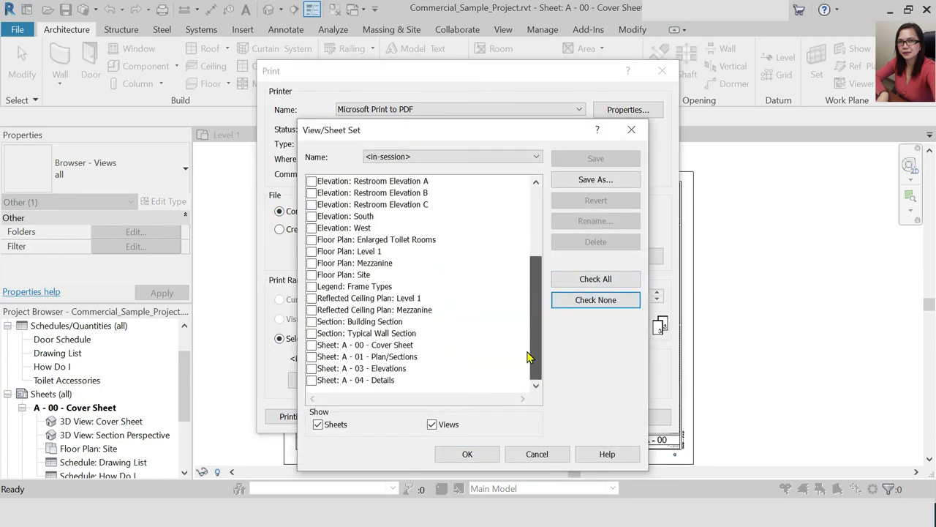
left_click(326, 351)
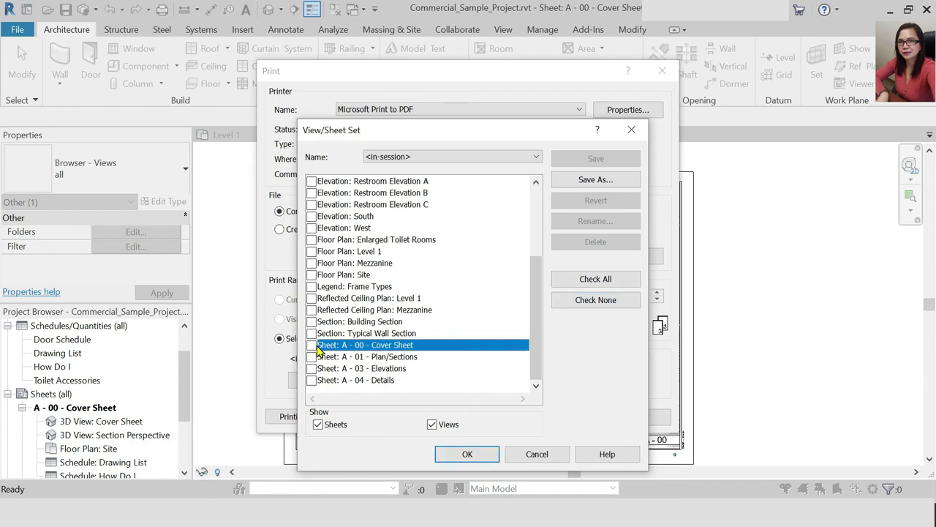
left_click(312, 356)
left_click(311, 367)
left_click(311, 379)
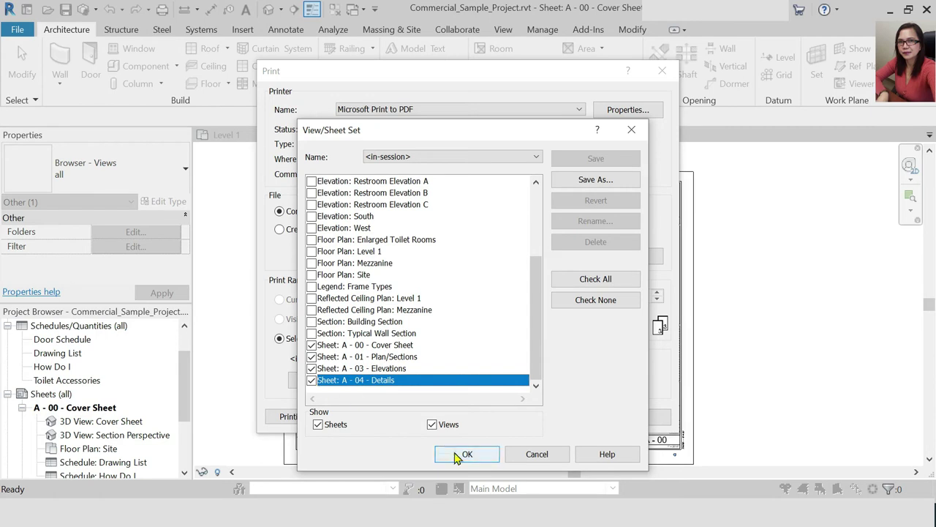
left_click(459, 454)
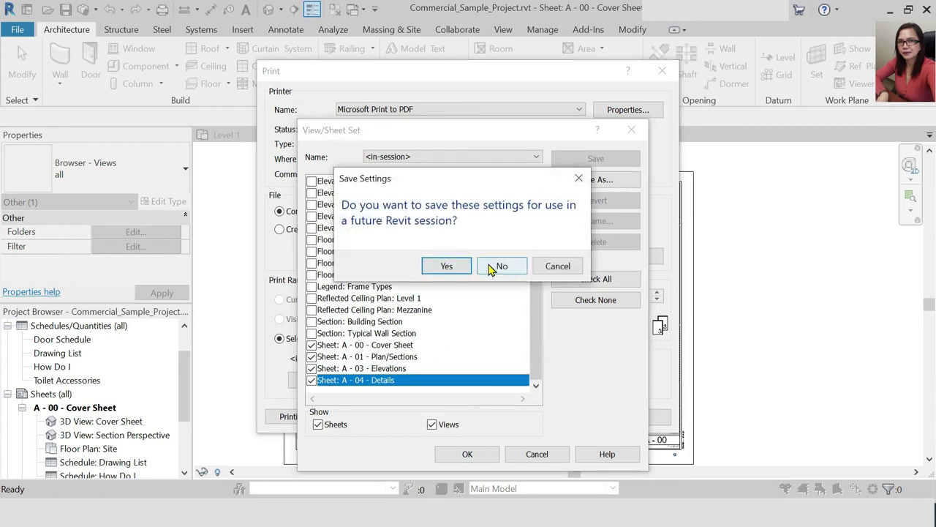
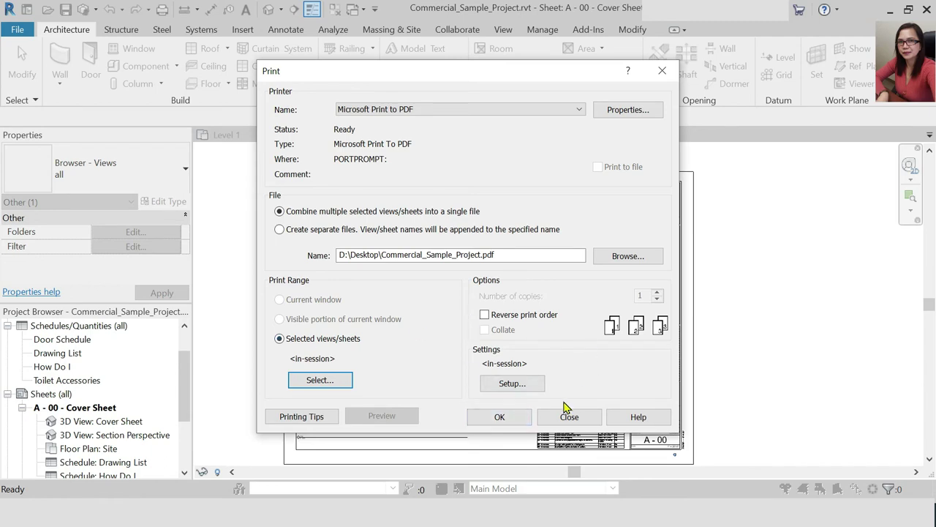
Print the selected sheets and save the PDF on the Desktop, reusing the Project1 file name with the author's first name, without the rvt ending
left_click(502, 417)
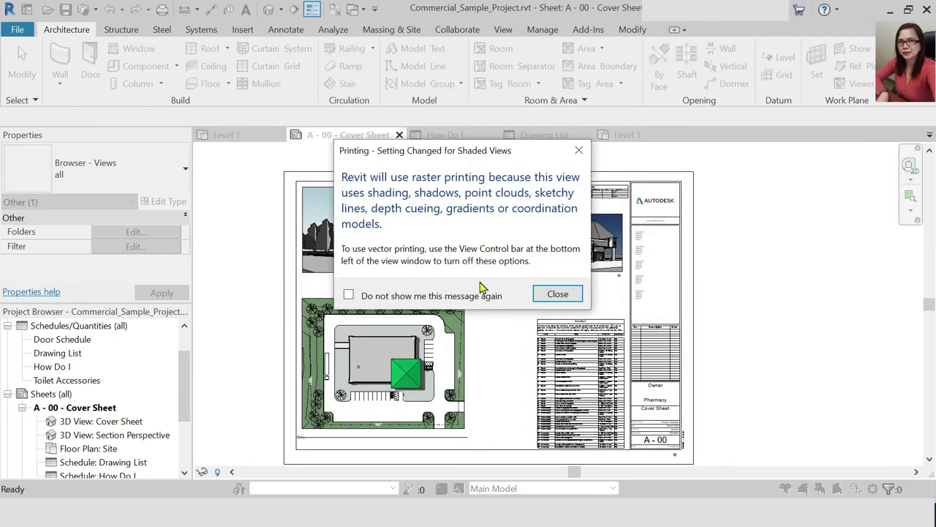
left_click(570, 302)
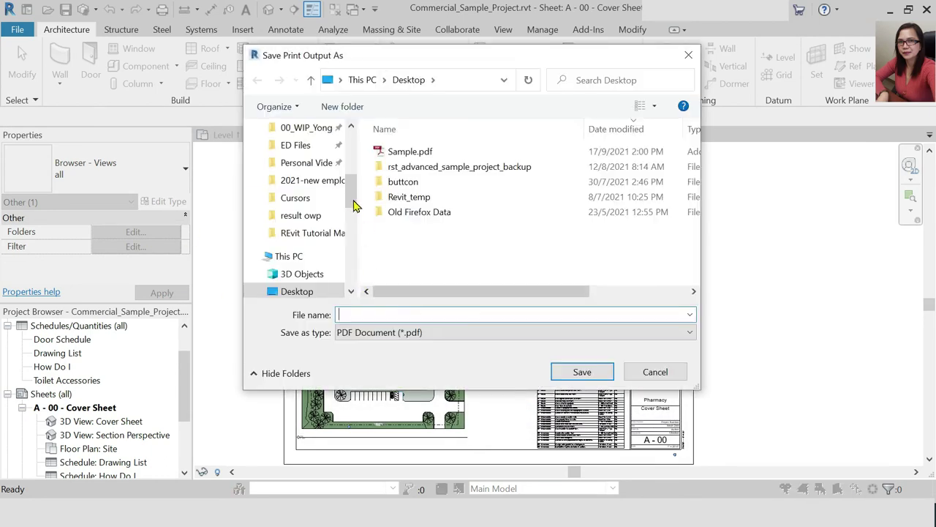
left_click(427, 152)
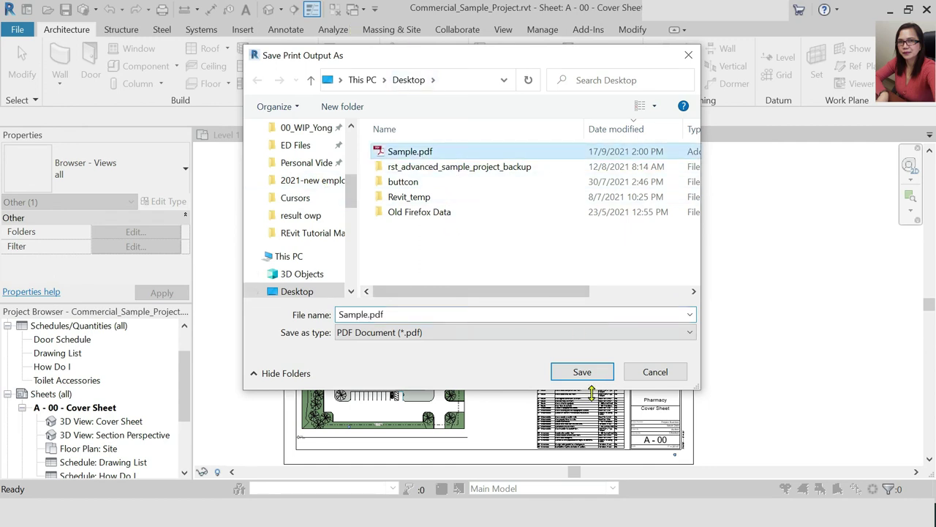
double_click(340, 314)
left_click(340, 313)
left_click_drag(341, 314, 502, 318)
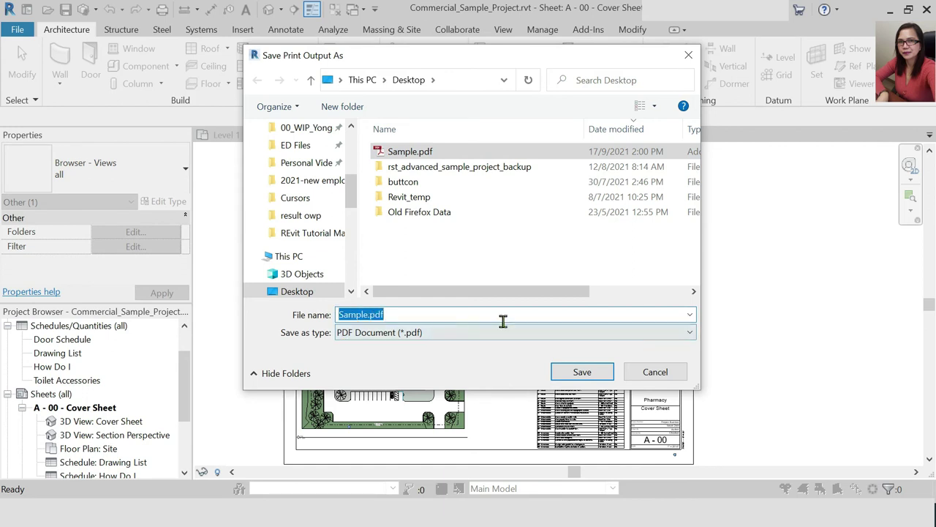
type("Pr")
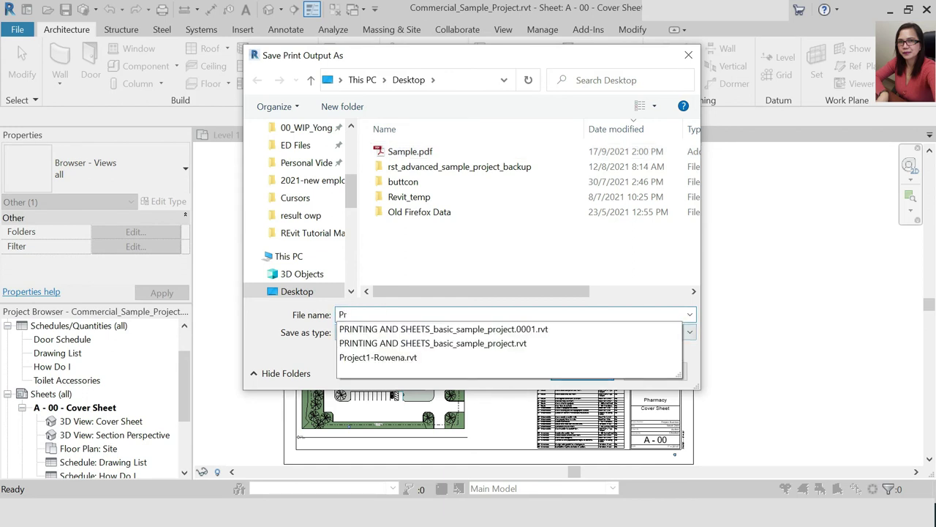
left_click(448, 358)
key("BackSpace")
key("BackSpace")
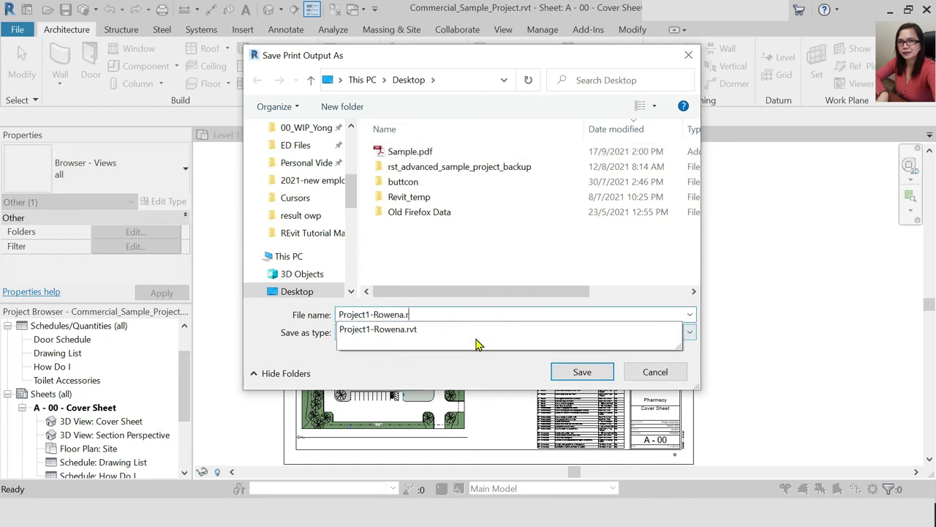
left_click(591, 371)
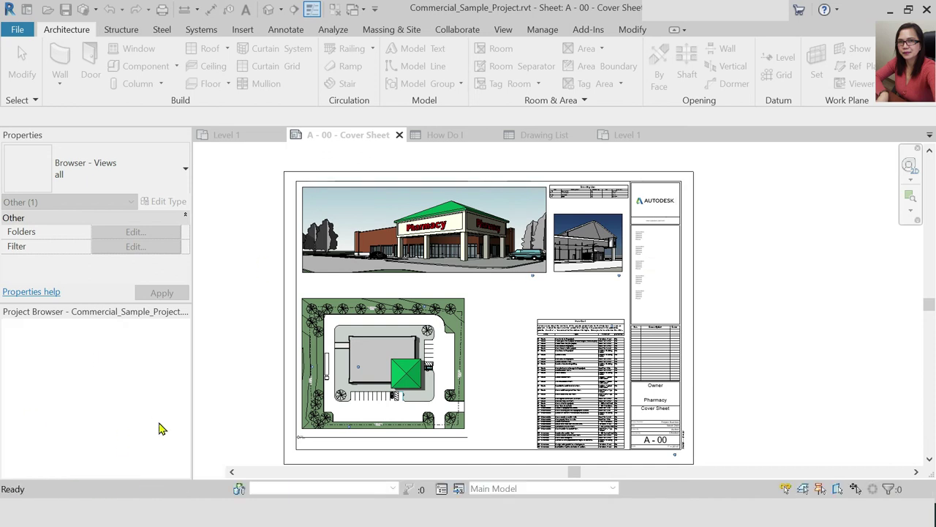
Display a print preview of the A - 00 Cover Sheet, dismissing the raster printing notice
left_click(26, 413)
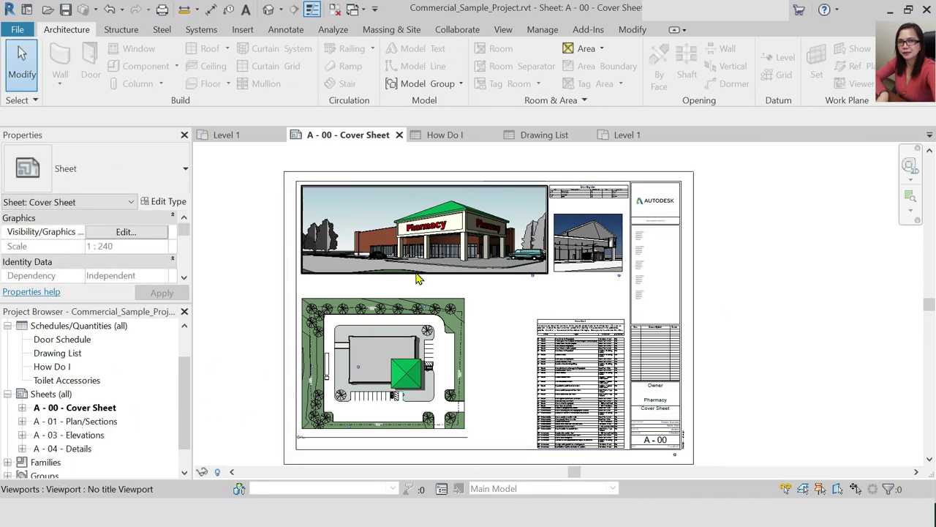
left_click(17, 29)
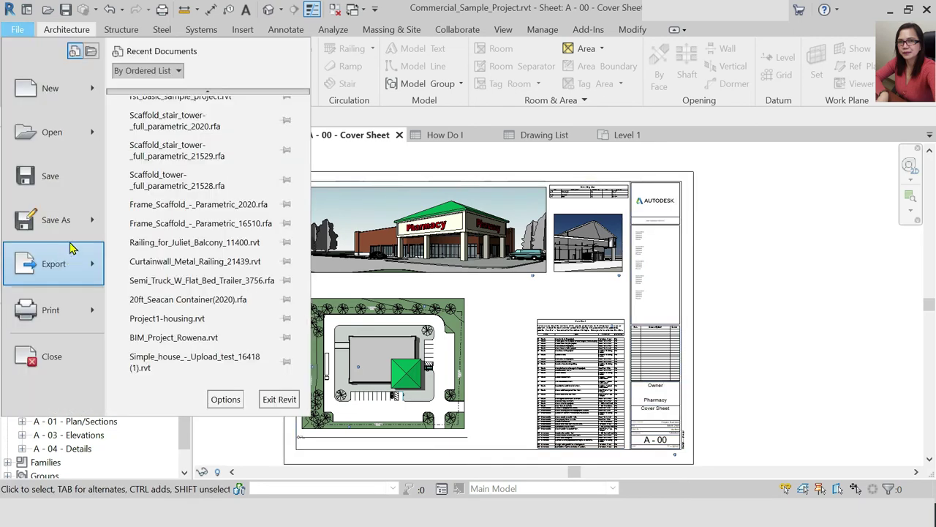
mouse_move(94, 314)
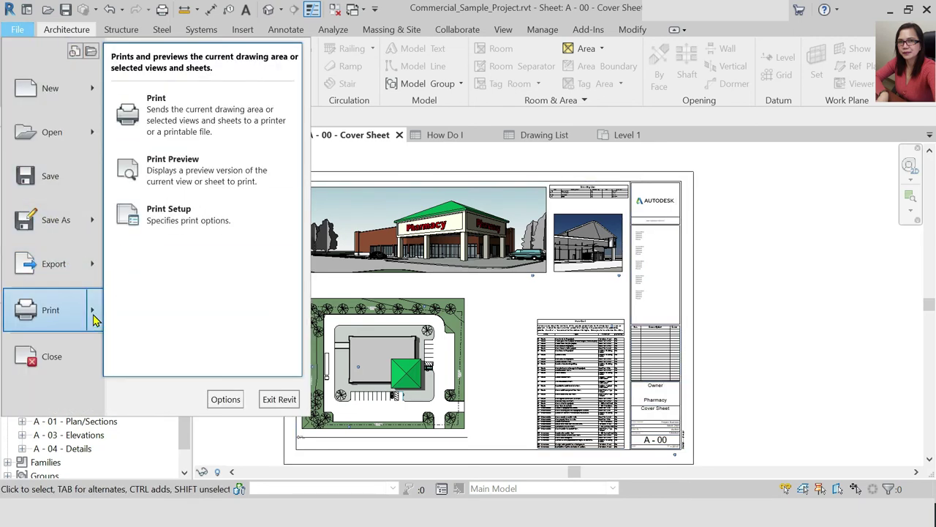
left_click(216, 170)
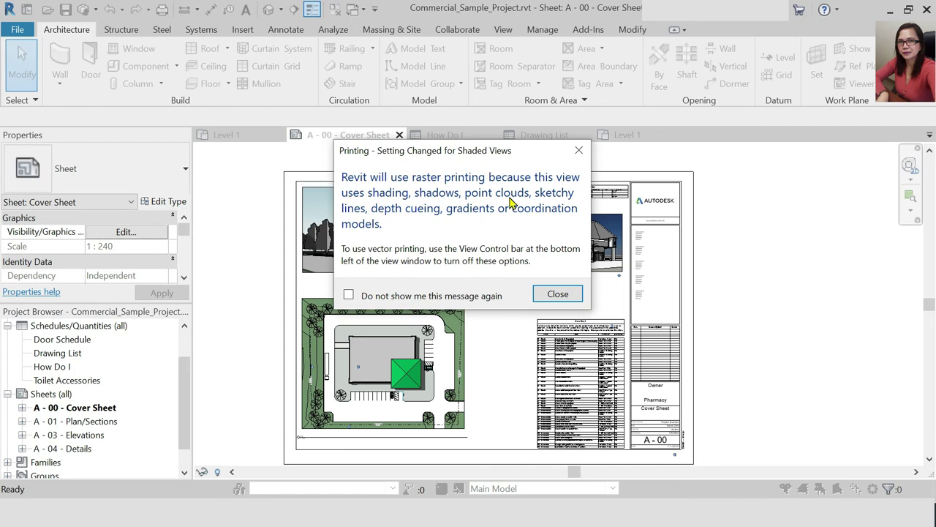
left_click(556, 294)
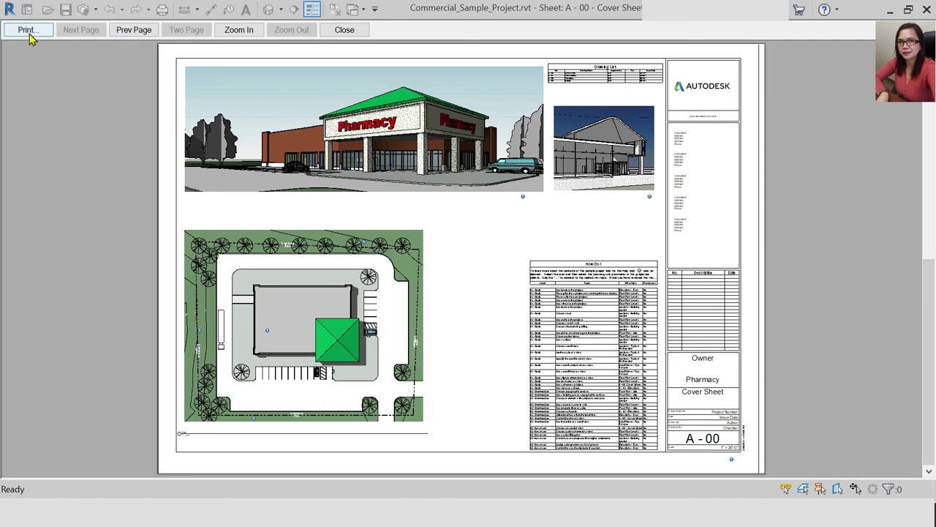
Set up the print with centred paper placement and Presentation raster quality, and save these settings for future sessions
left_click(27, 30)
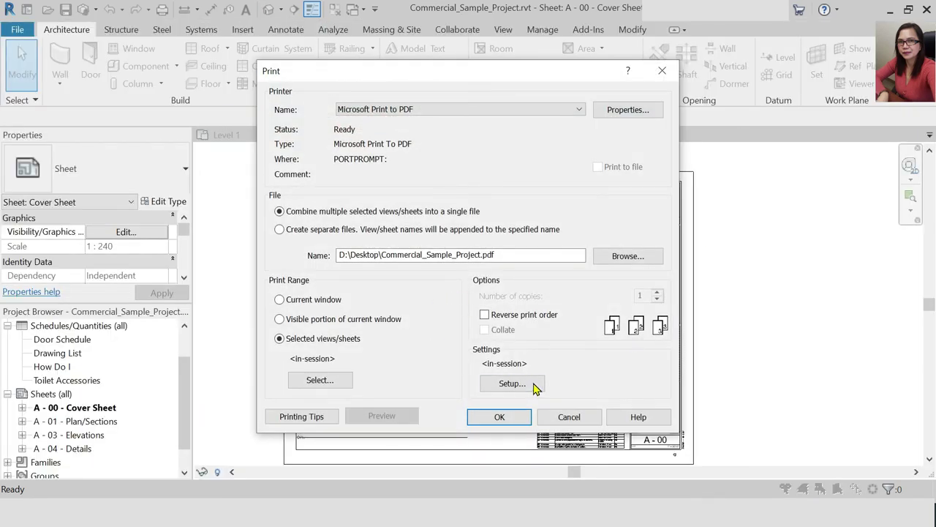
left_click(533, 385)
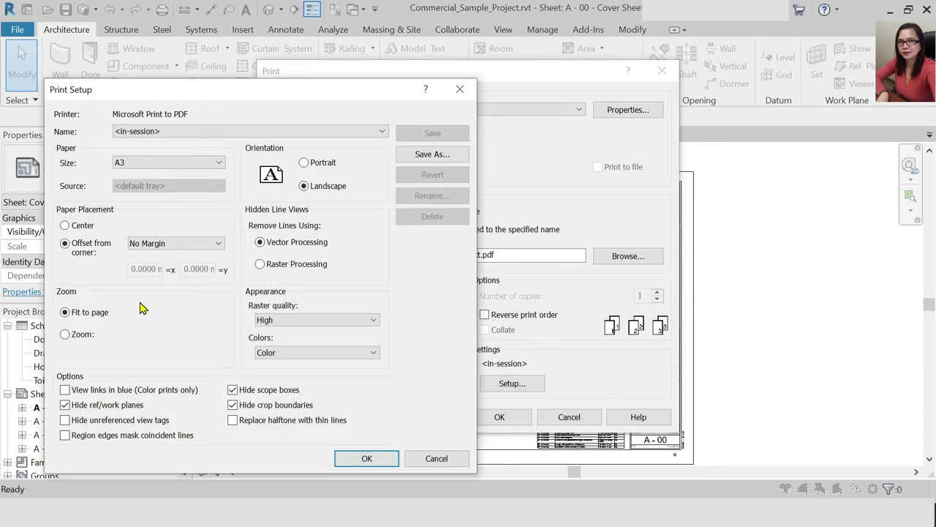
left_click(181, 243)
left_click(194, 237)
left_click(66, 226)
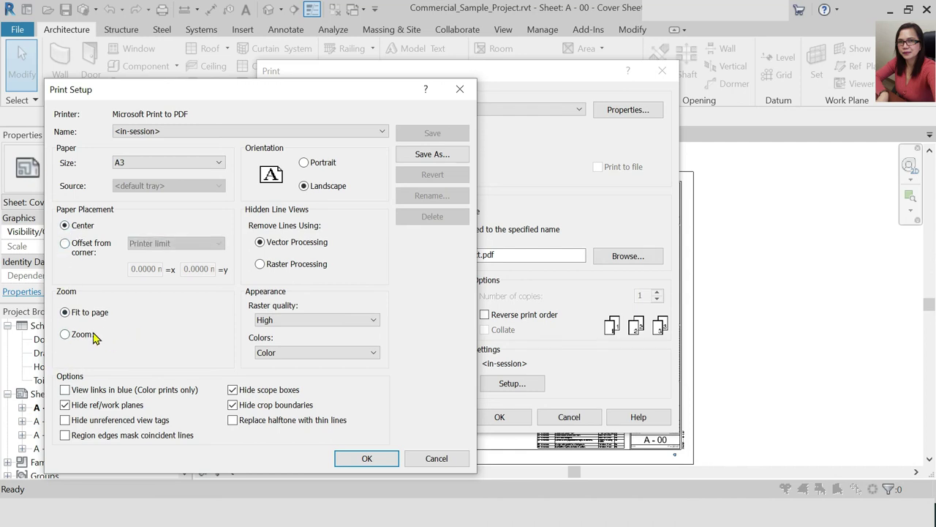
left_click(338, 353)
left_click(345, 320)
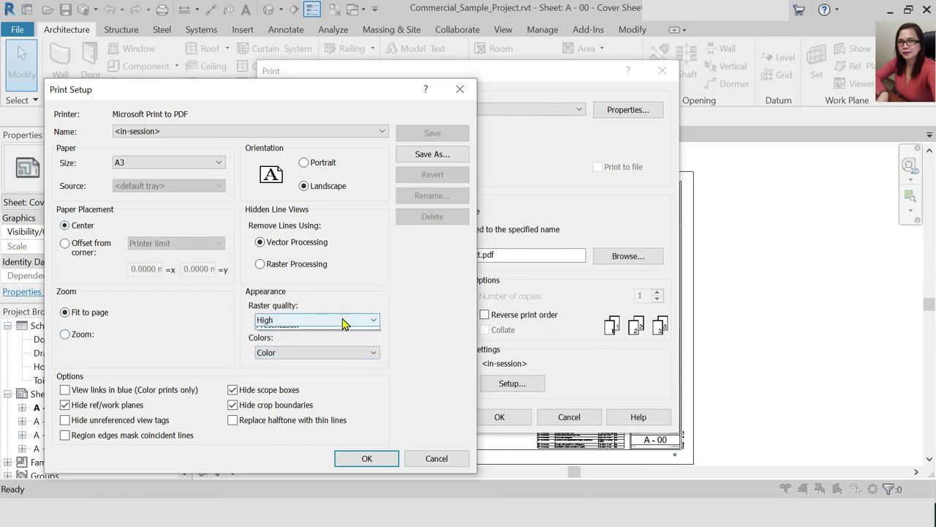
left_click(345, 320)
left_click(300, 356)
left_click(380, 456)
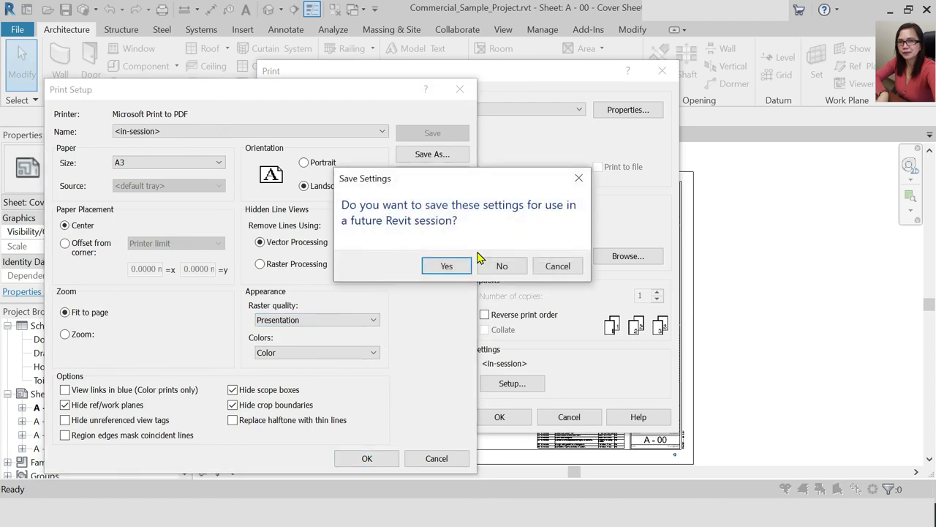
left_click(448, 269)
left_click(261, 310)
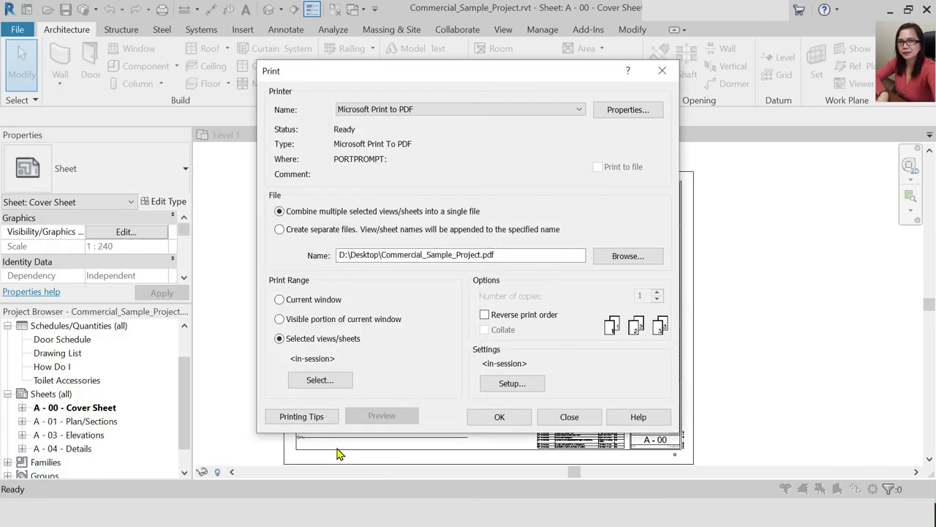
Limit the print range to the current window and preview the cover sheet with the saved setup
left_click(279, 300)
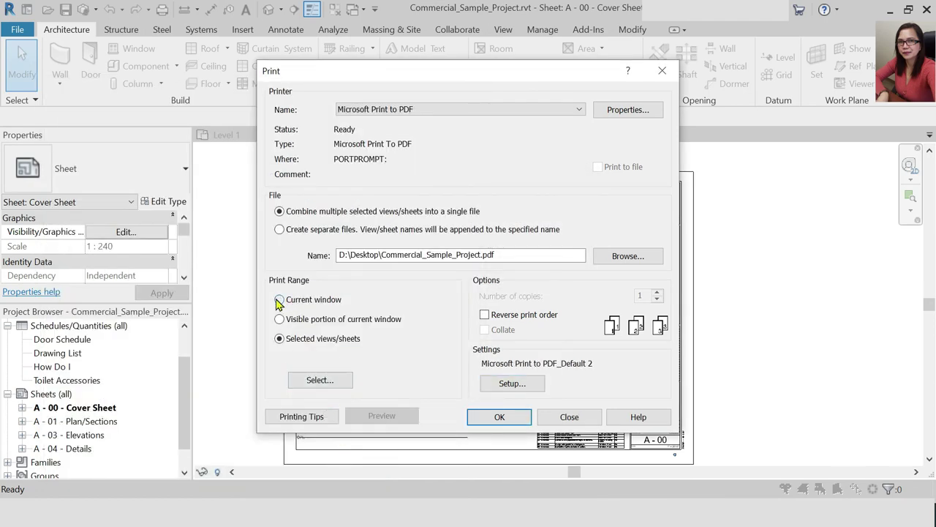
left_click(284, 345)
left_click(279, 300)
left_click(381, 415)
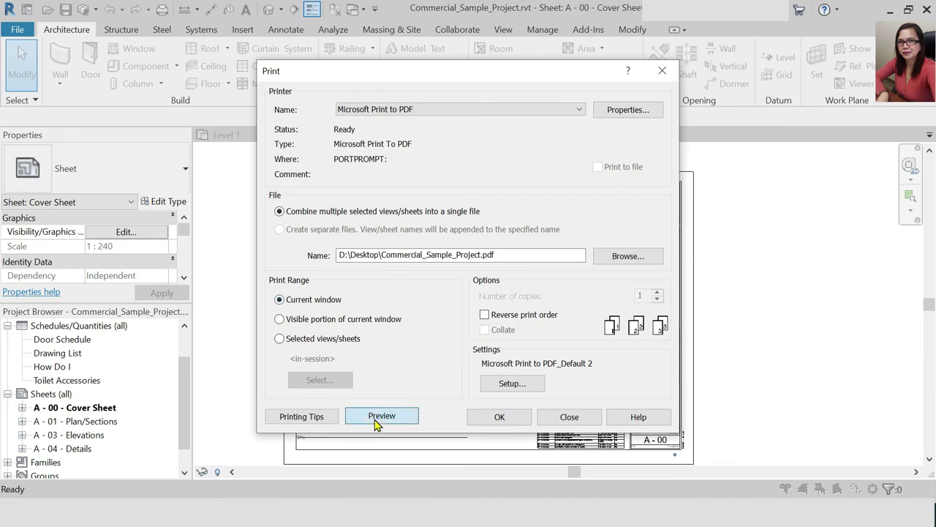
left_click(537, 294)
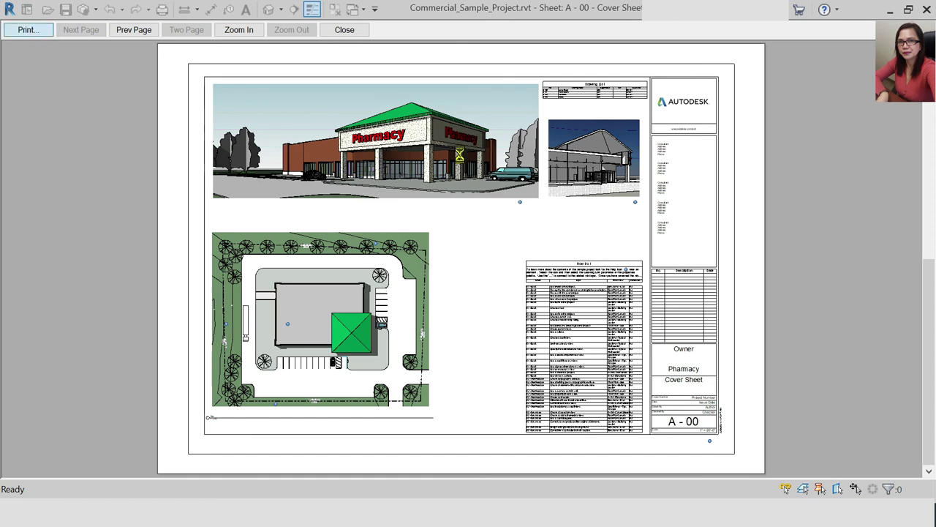
Change the paper placement to an offset from the corner with No Margin, and preview the cover sheet again
left_click(28, 31)
left_click(528, 384)
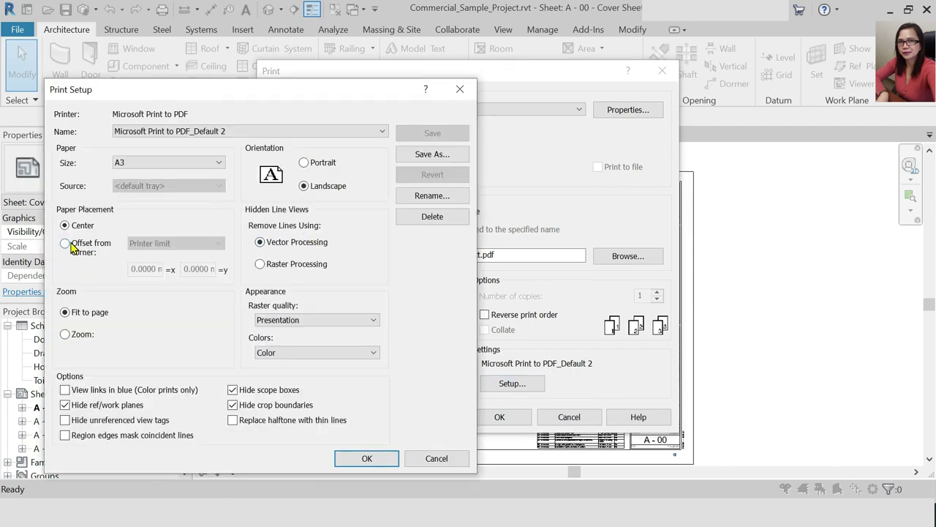
left_click(66, 243)
left_click(186, 244)
left_click(161, 253)
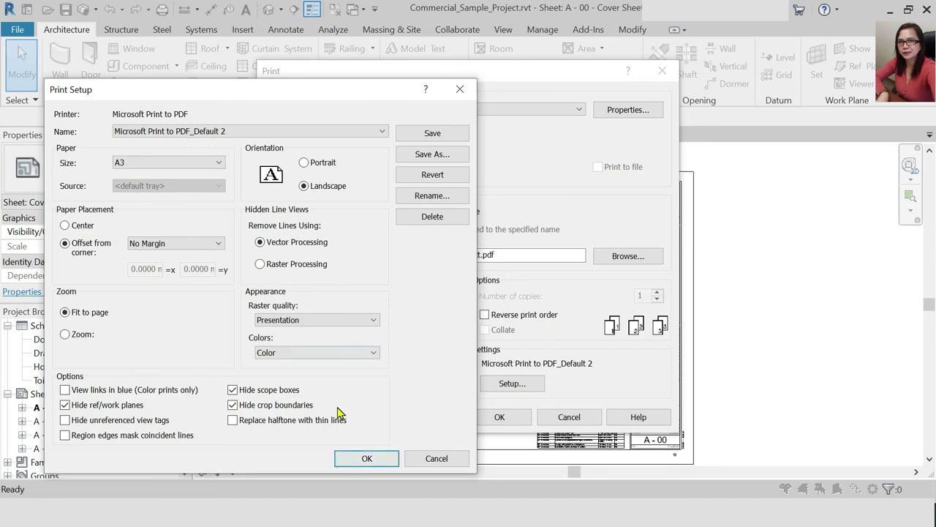
left_click(366, 457)
left_click(374, 415)
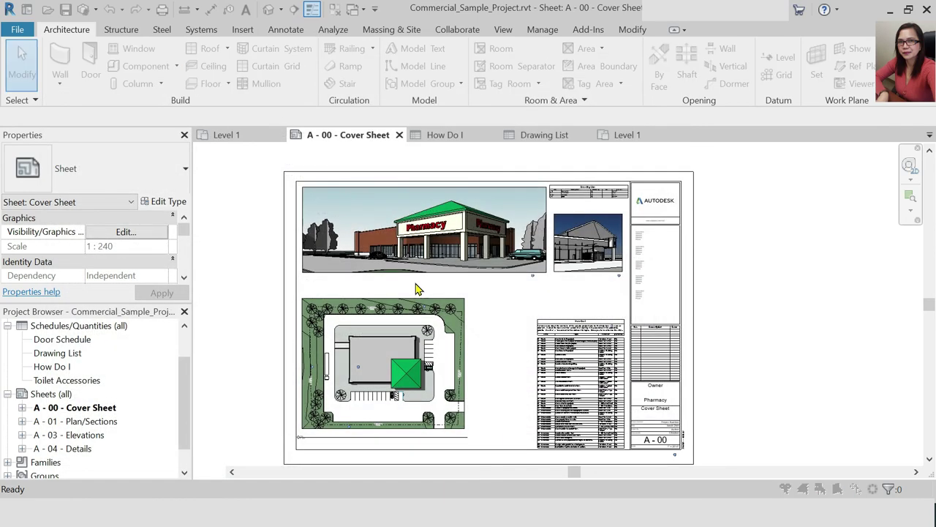
left_click(560, 294)
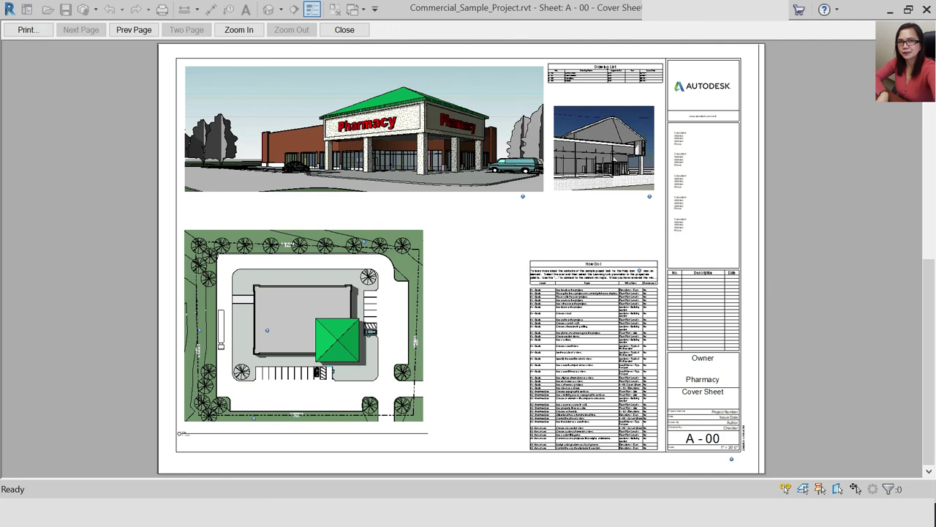
Print the cover sheet and save the PDF on the Desktop, reusing the existing Project1 PDF name with the suffix -p1
left_click(28, 29)
left_click(504, 417)
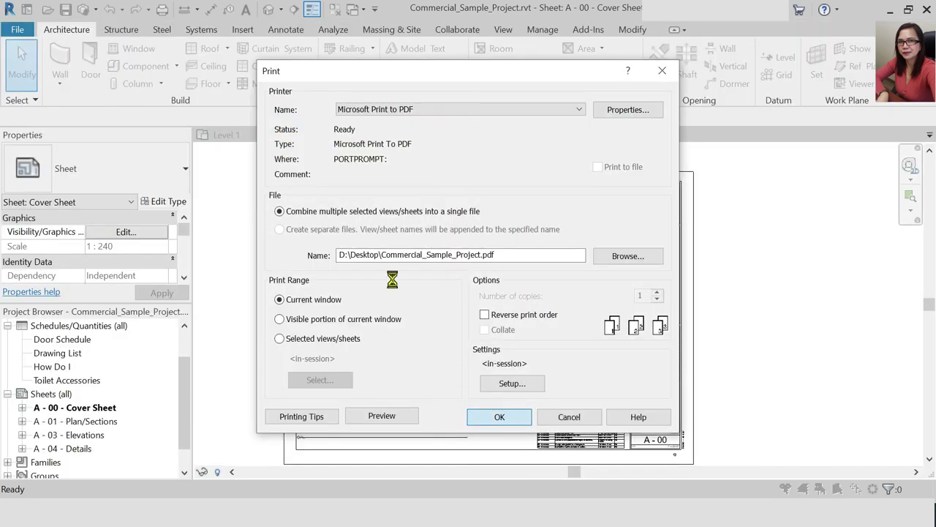
left_click(564, 297)
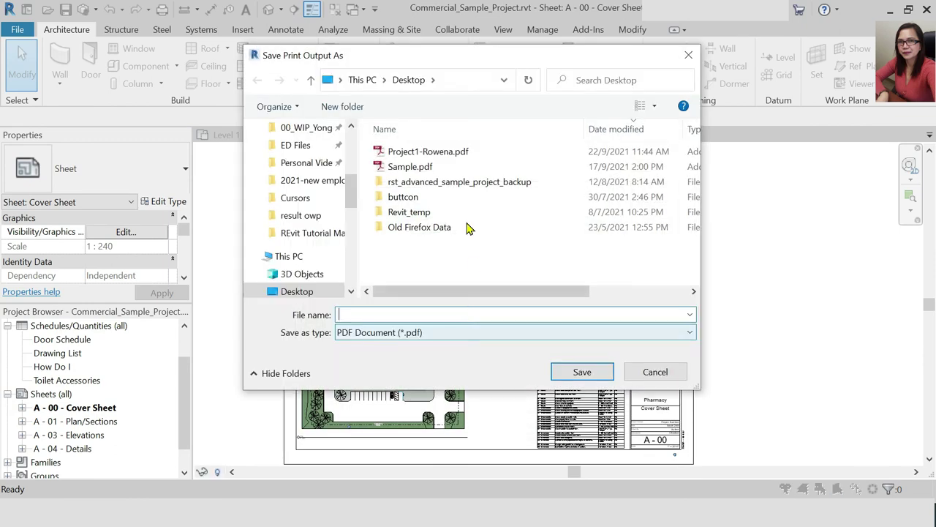
left_click(395, 151)
double_click(401, 315)
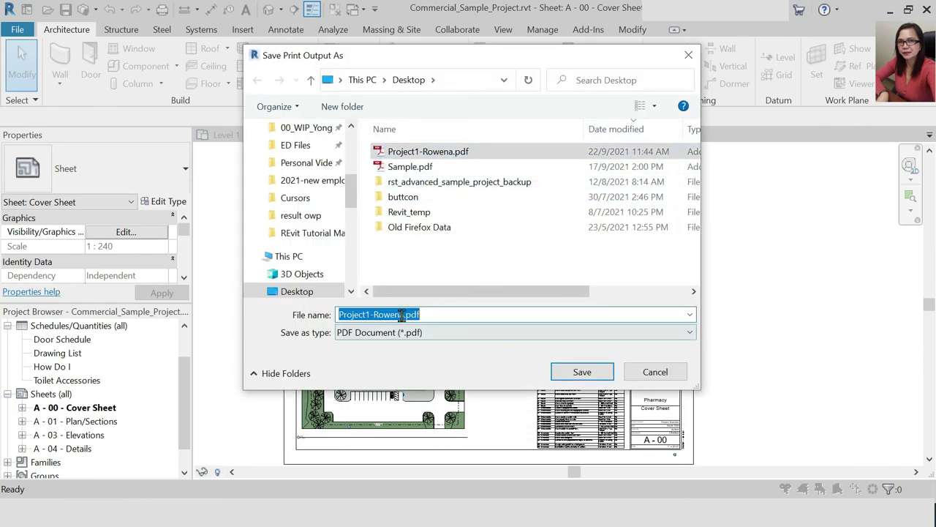
left_click(404, 315)
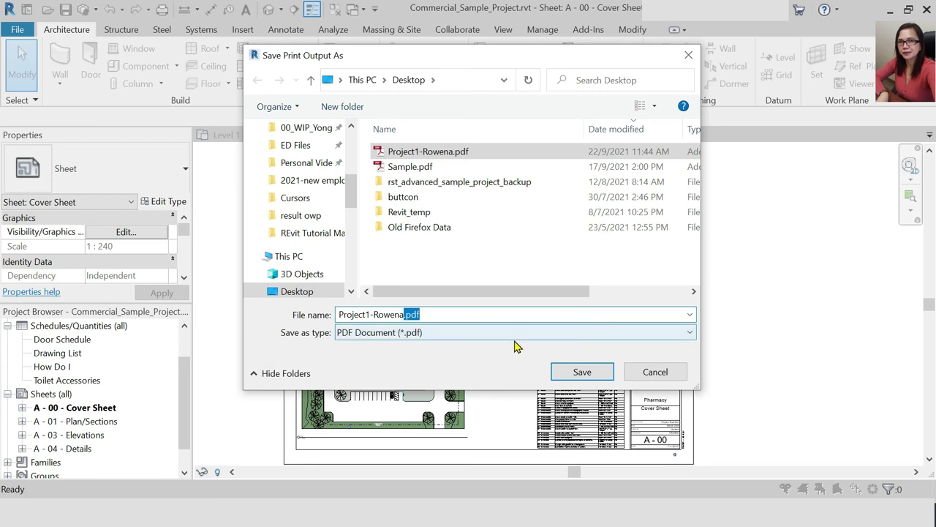
key("Delete")
key("Delete")
key("Delete")
key("Delete")
type("-p1")
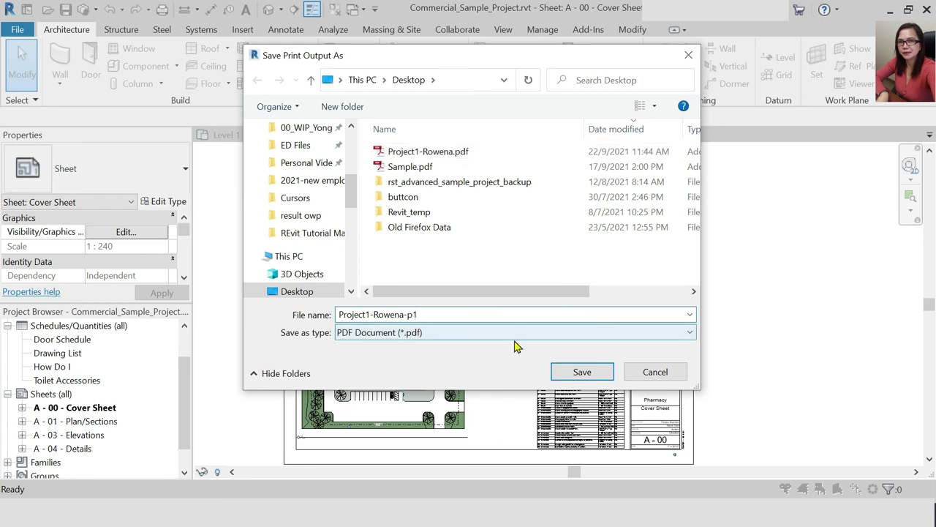
left_click(578, 373)
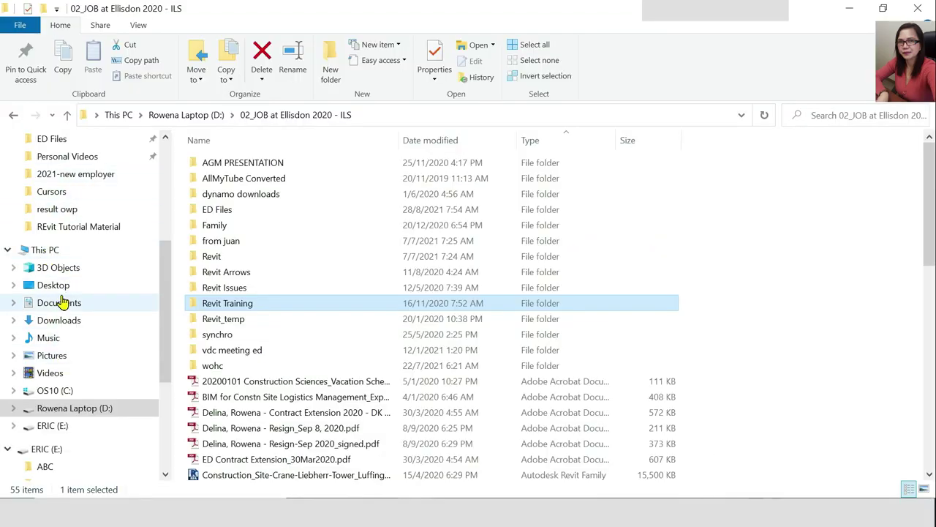
In File Explorer, open the multi-sheet Project1 PDF from the Desktop and look through its pages
left_click(58, 286)
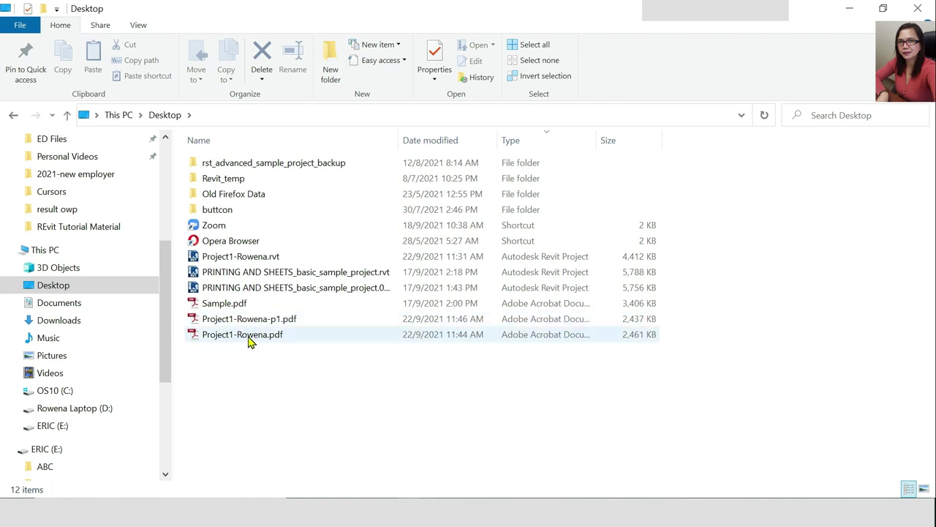
left_click(248, 338)
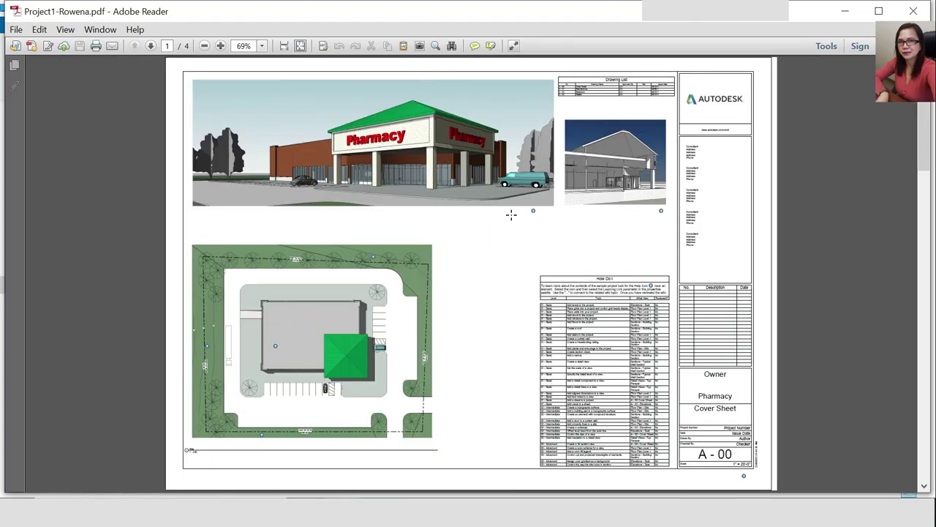
scroll(574, 210, "down", 10)
scroll(574, 210, "down", 3)
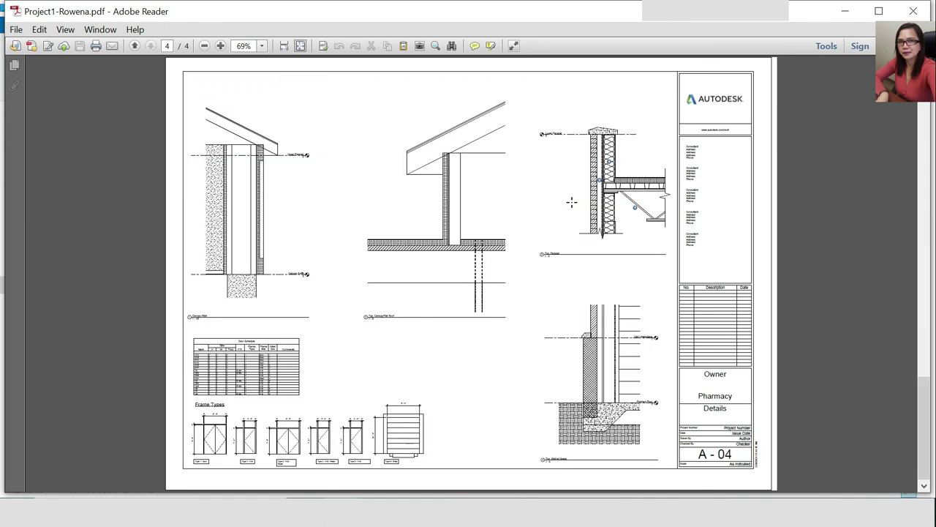
scroll(572, 204, "up", 6)
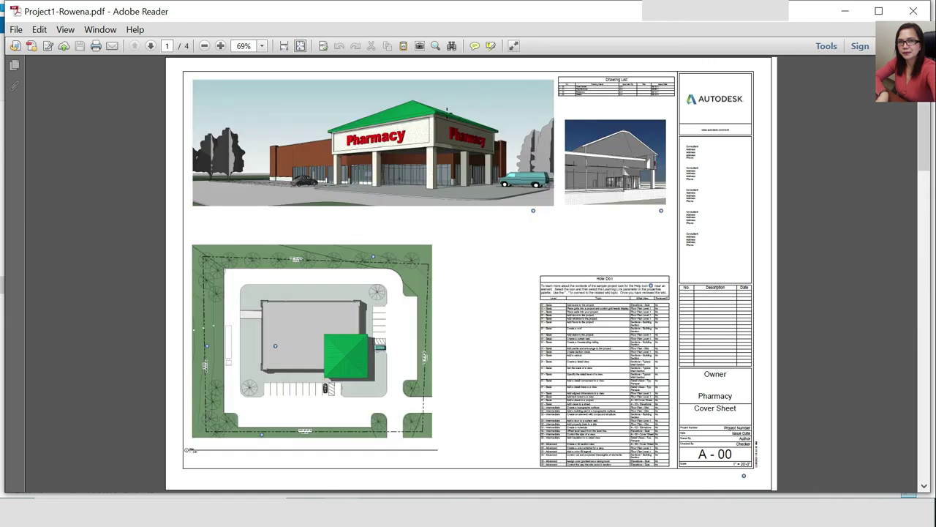
Open the Project1 PDF ending in -p1 from the Desktop folder and enlarge the cover sheet to 150%
mouse_move(412, 493)
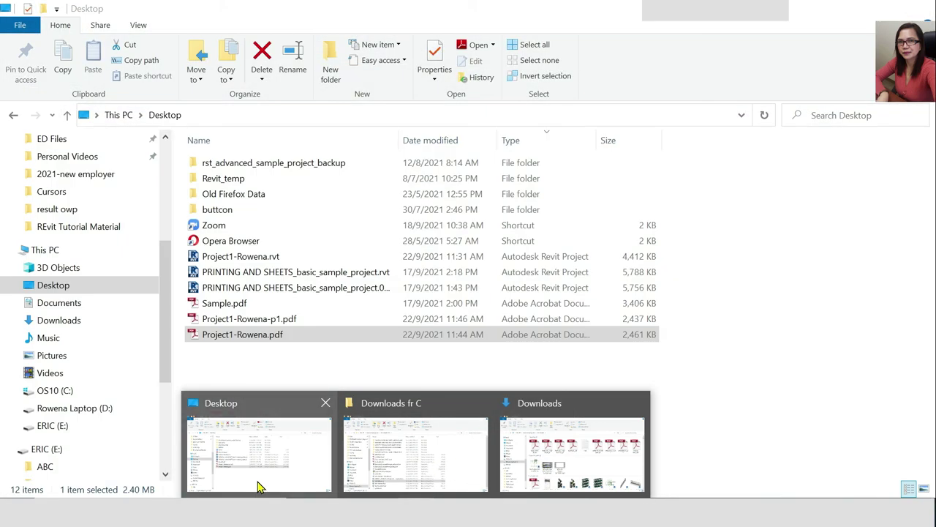
left_click(256, 468)
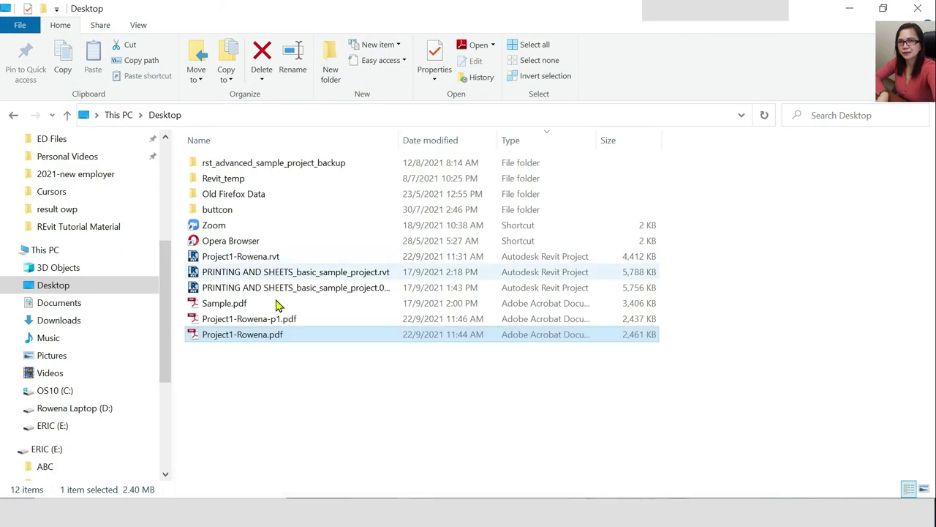
left_click(256, 321)
double_click(302, 329)
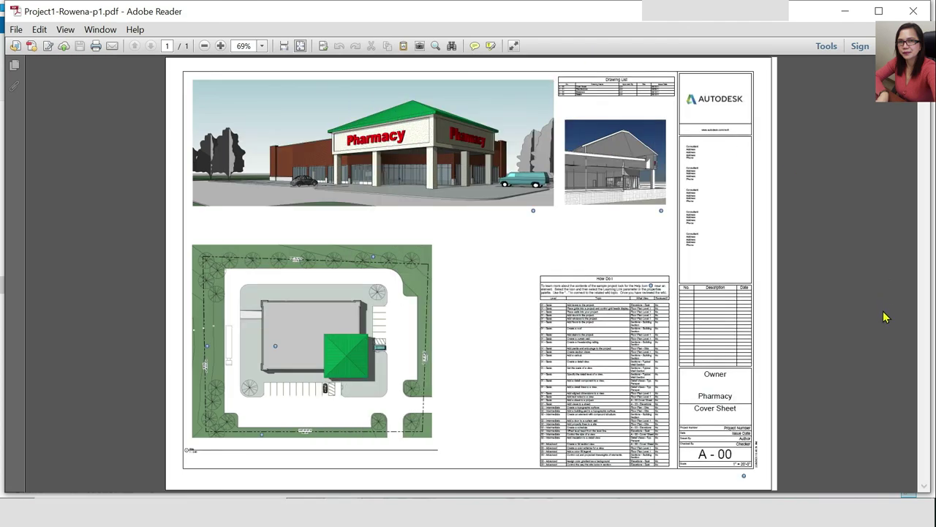
left_click(220, 46)
left_click(221, 46)
left_click(221, 46)
left_click(222, 46)
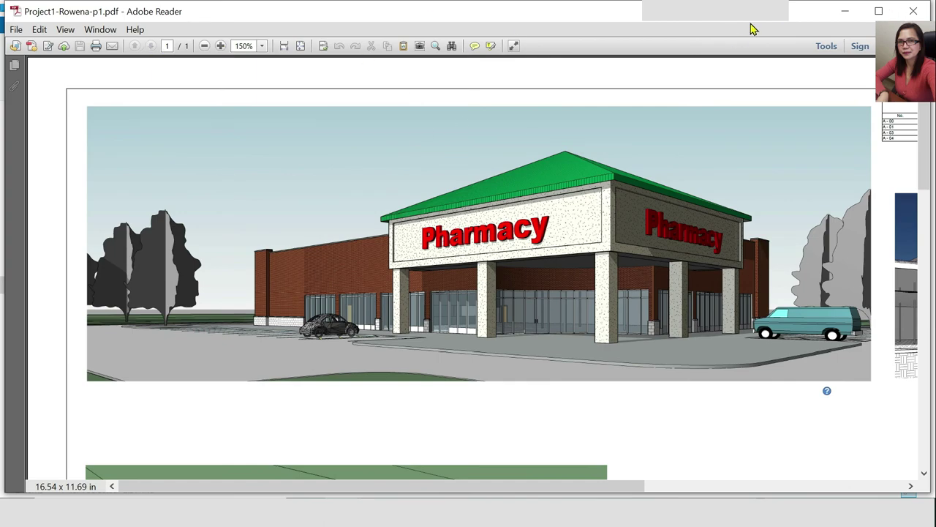
Compare the -p1 PDF with the multi-sheet PDF, examine its perspective and site plan, and reduce the view to 75%
left_click_drag(751, 25, 760, 203)
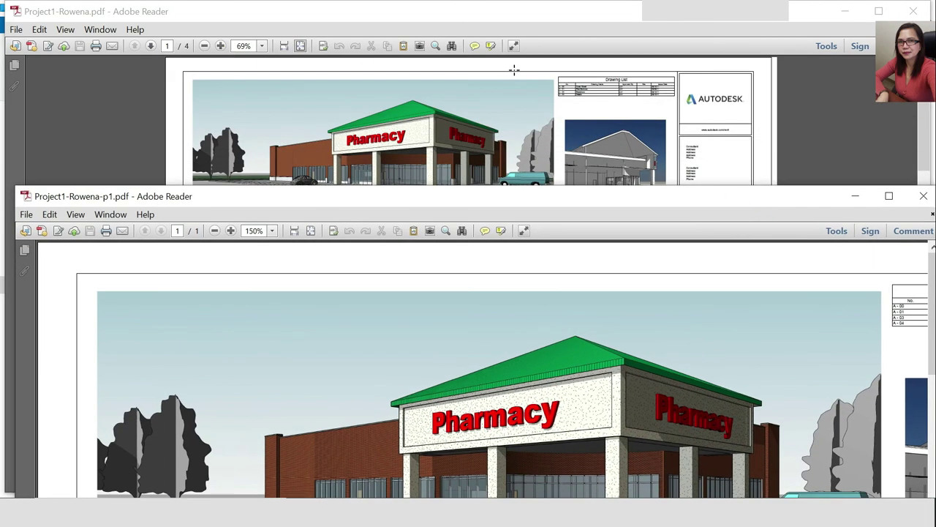
scroll(514, 70, "down", 6)
left_click_drag(578, 199, 564, 20)
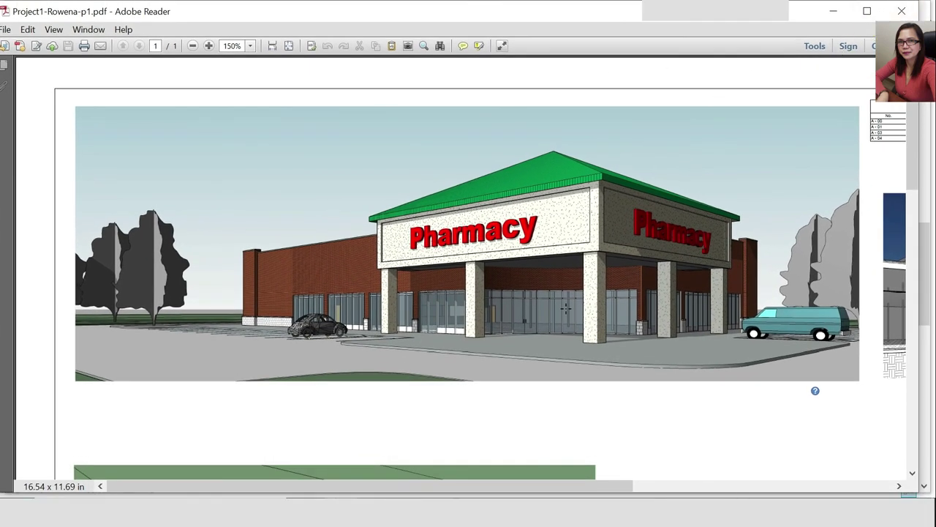
scroll(769, 275, "down", 10)
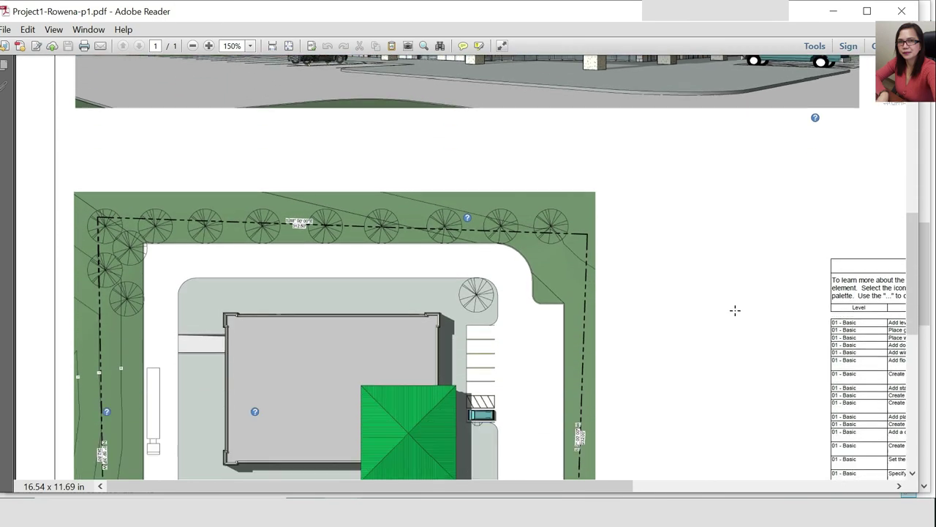
scroll(738, 307, "down", 2)
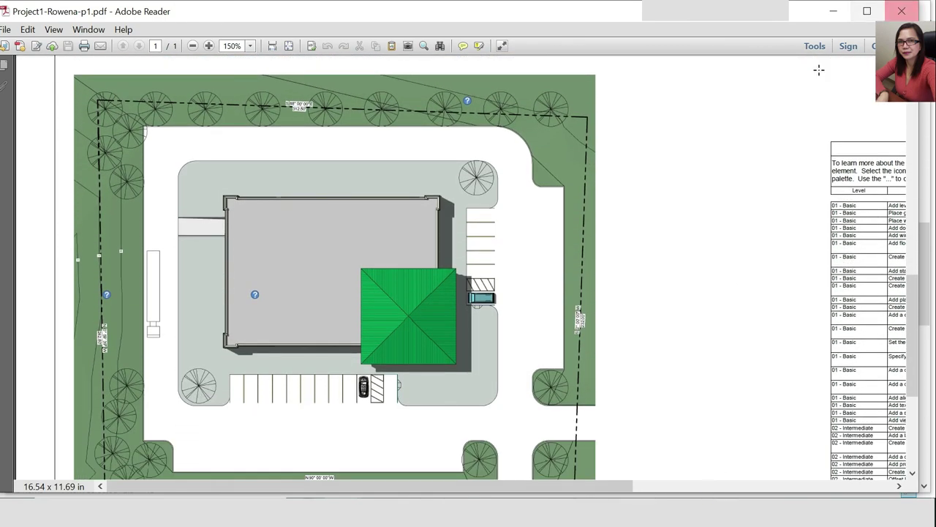
left_click(193, 46)
left_click(193, 45)
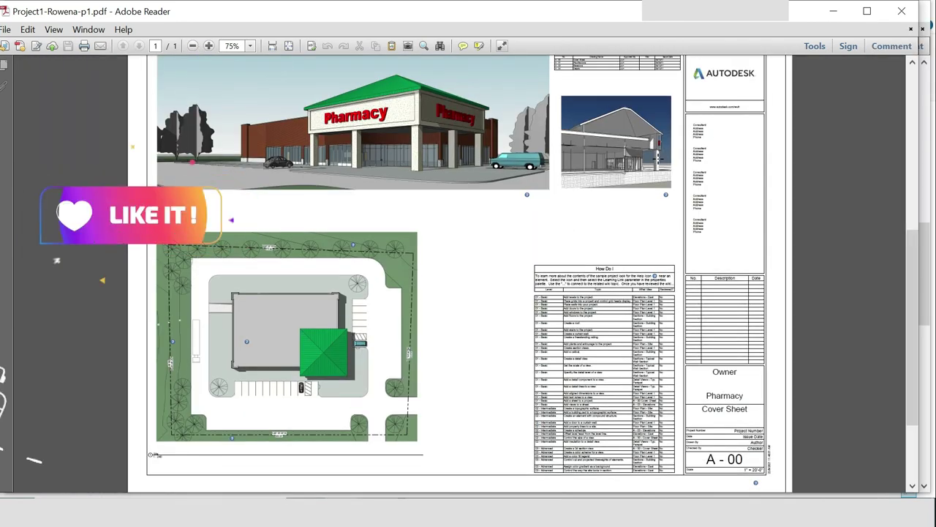